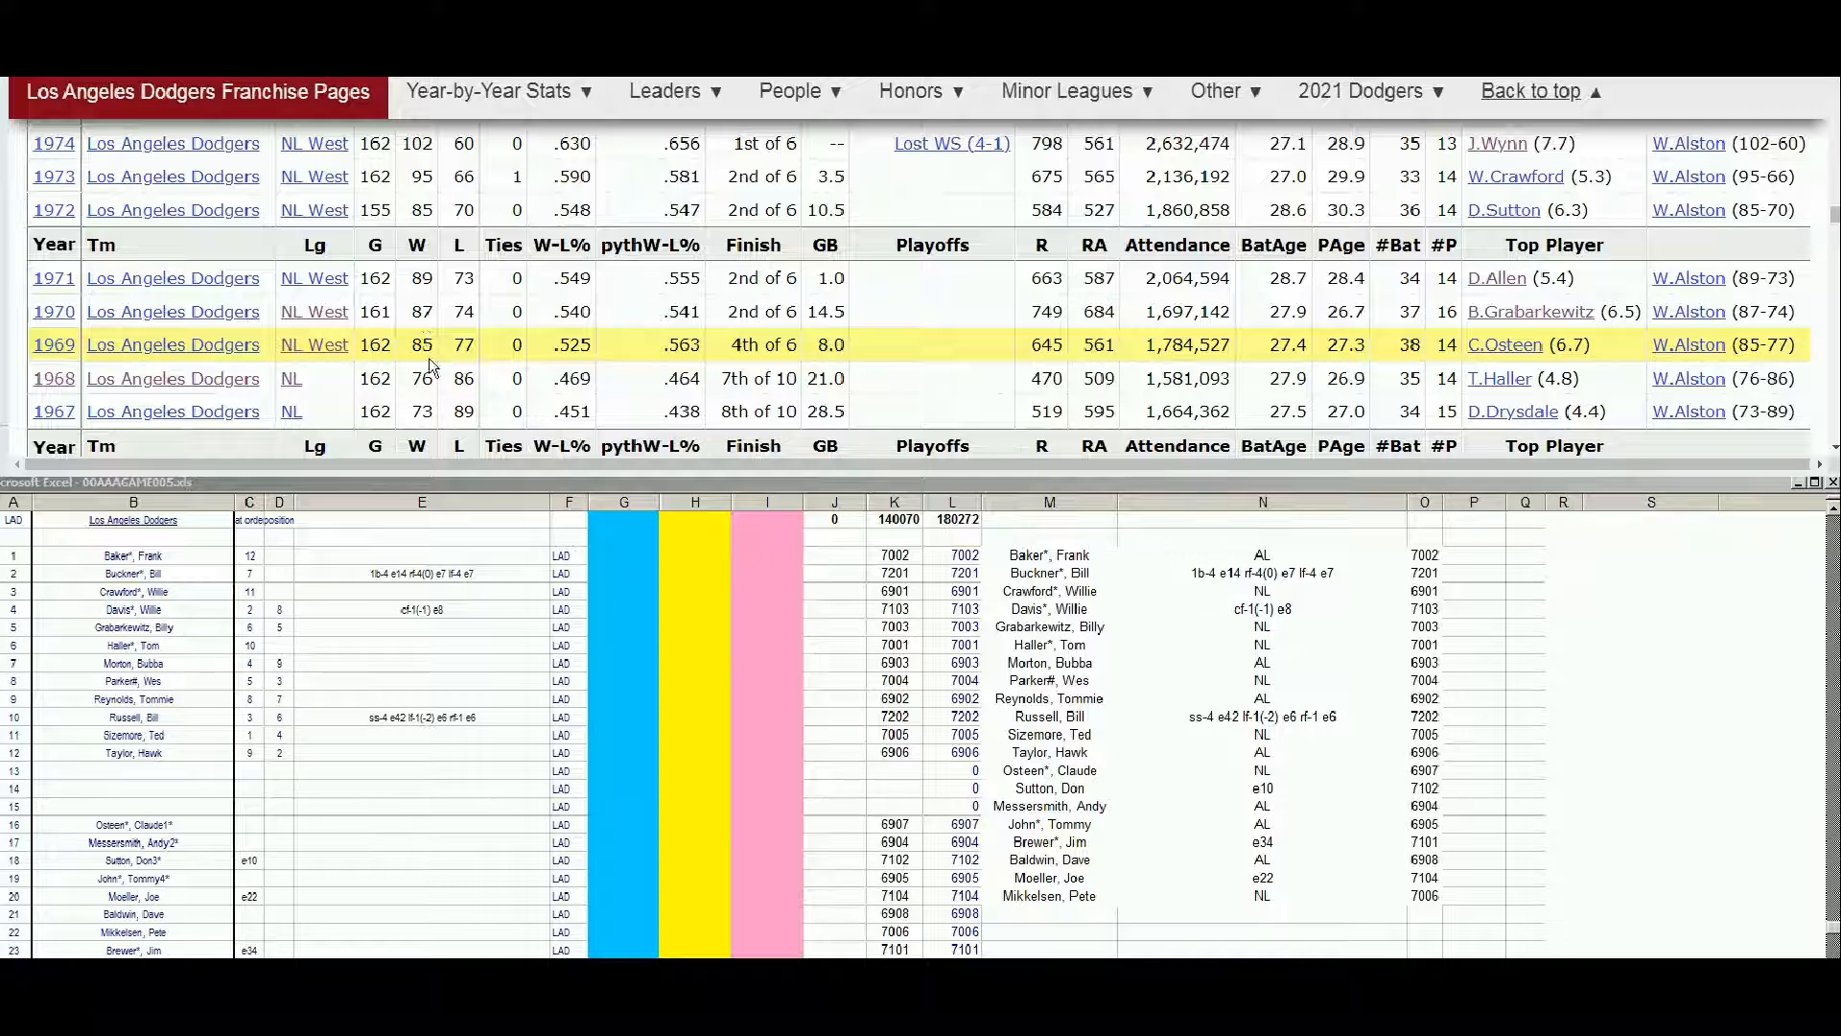
Look up Willie Crawford on Baseball Reference and examine his season-by-season batting record
click(428, 348)
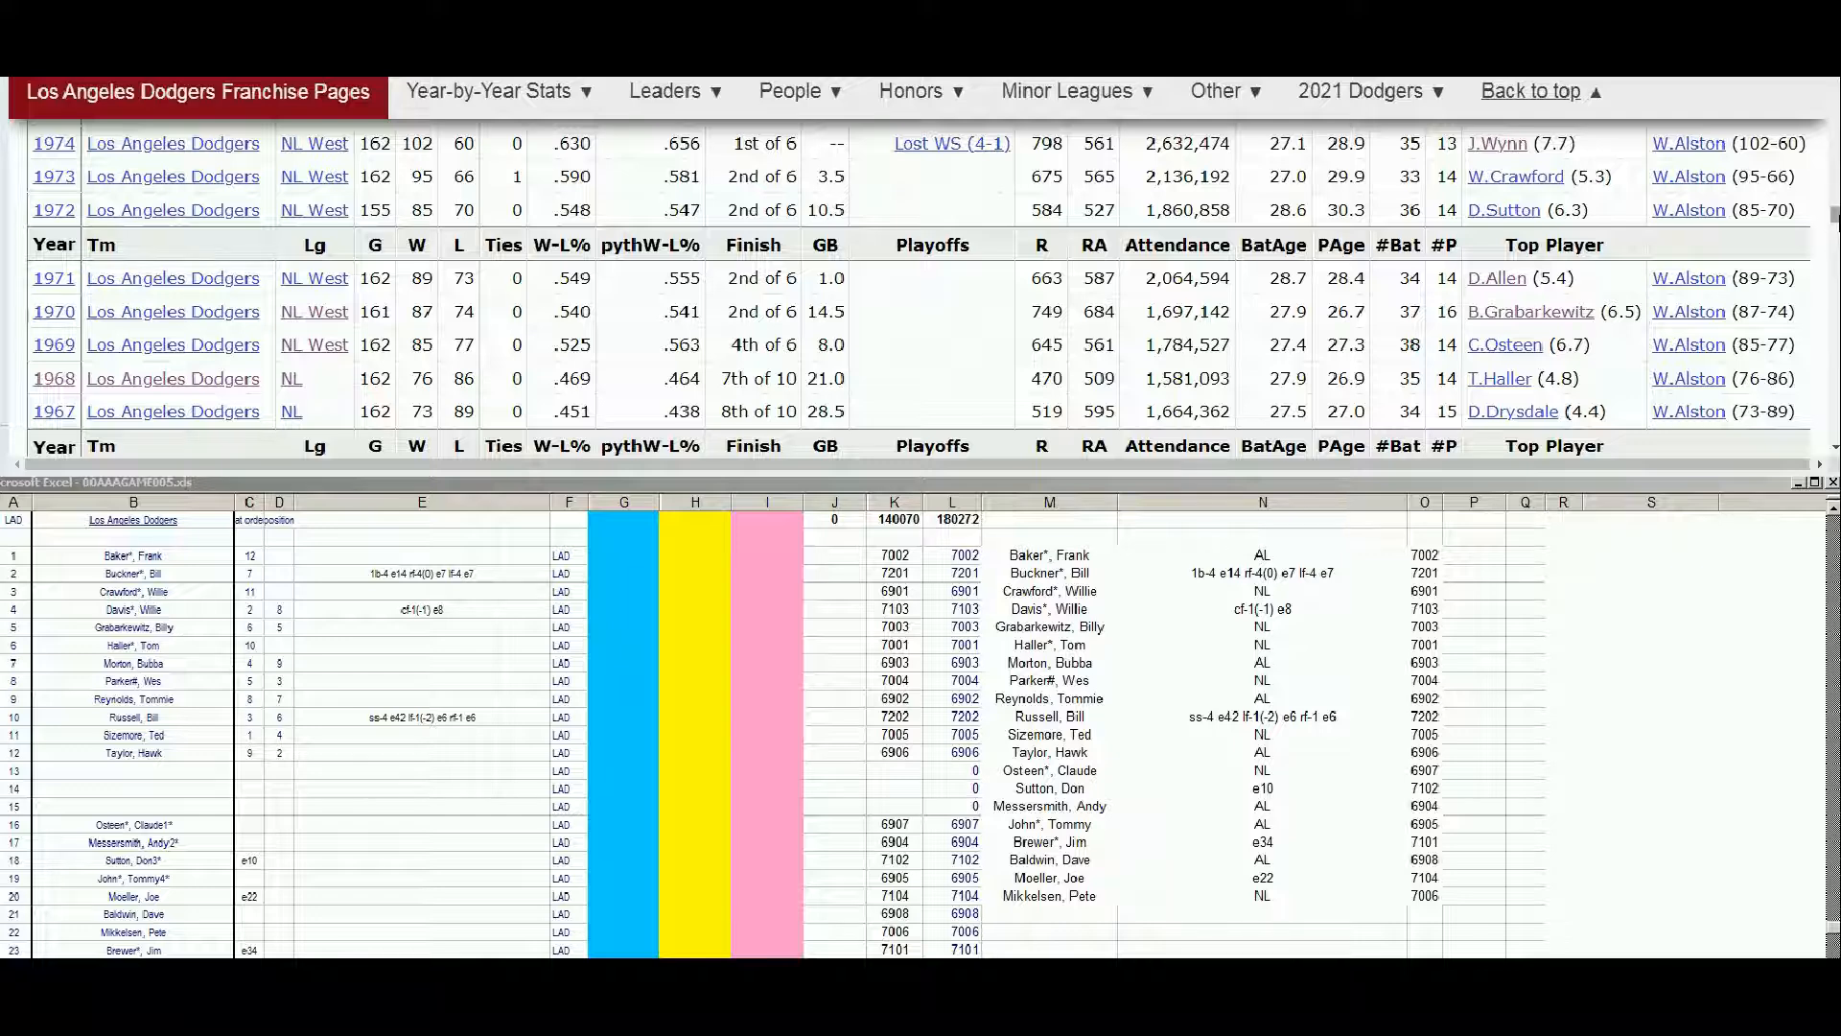
drag(1834, 216, 1833, 84)
click(1357, 153)
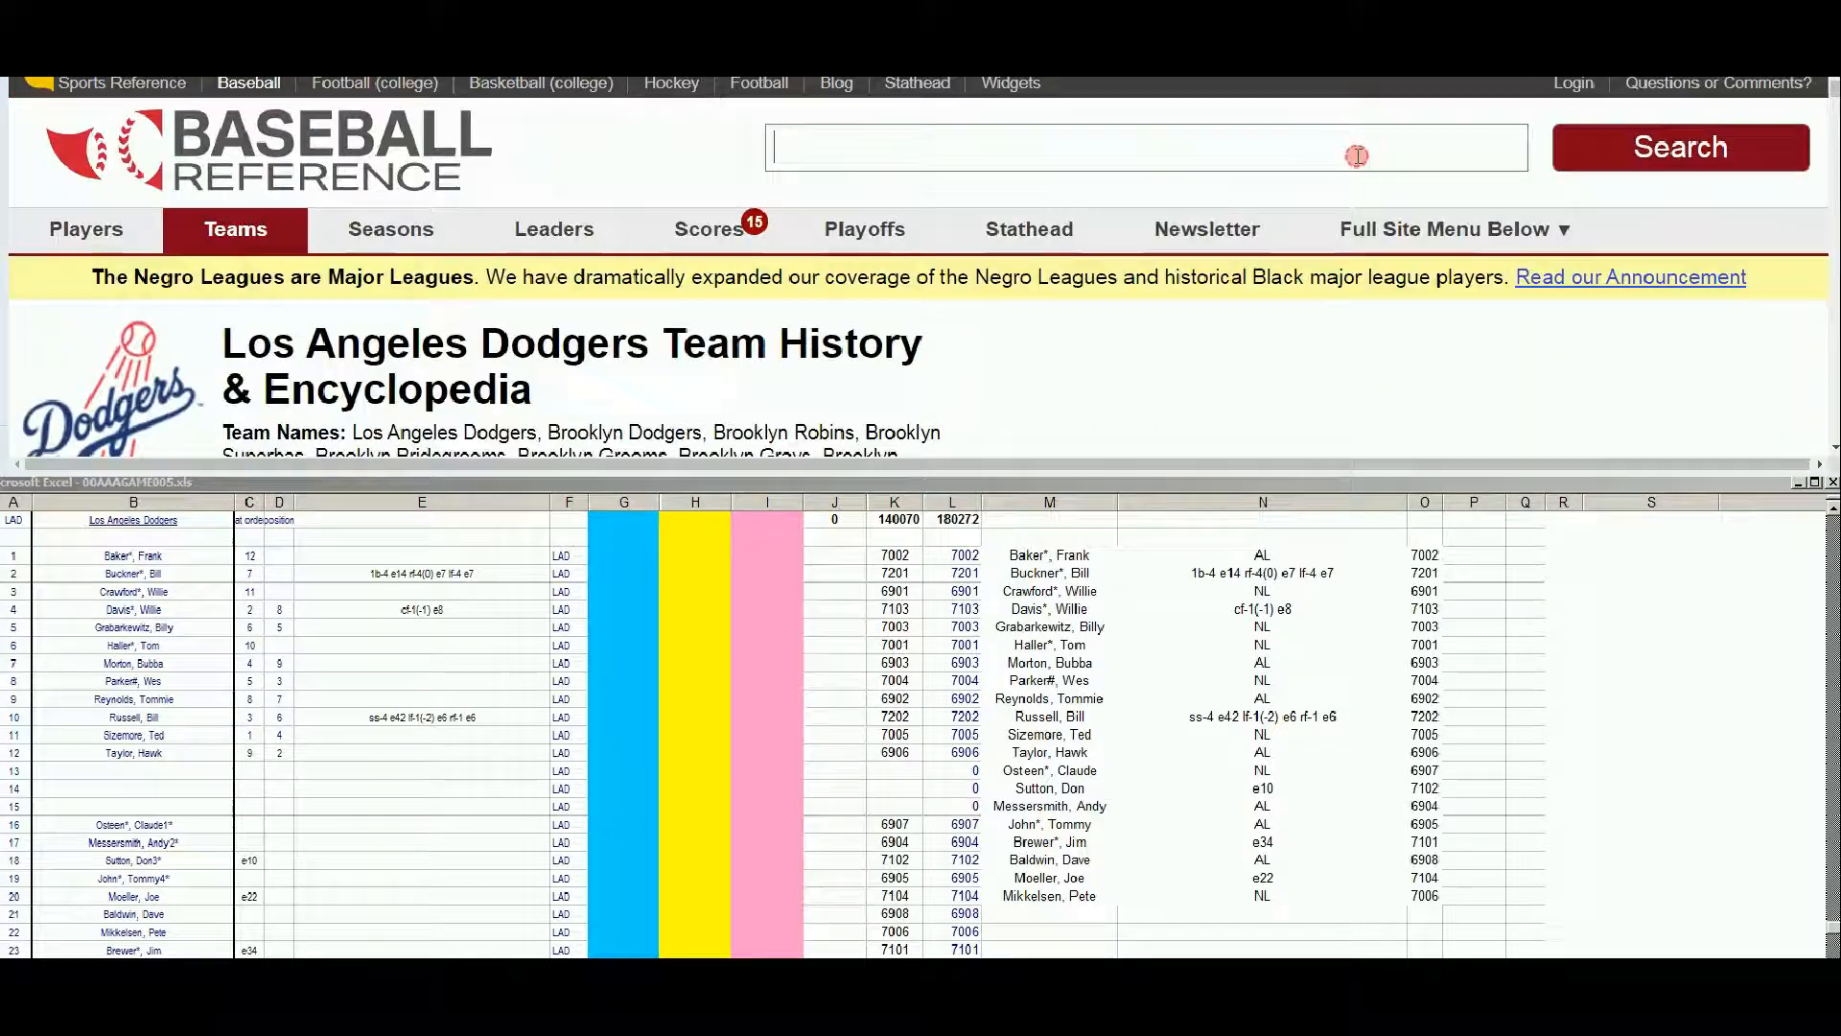
text(crawford)
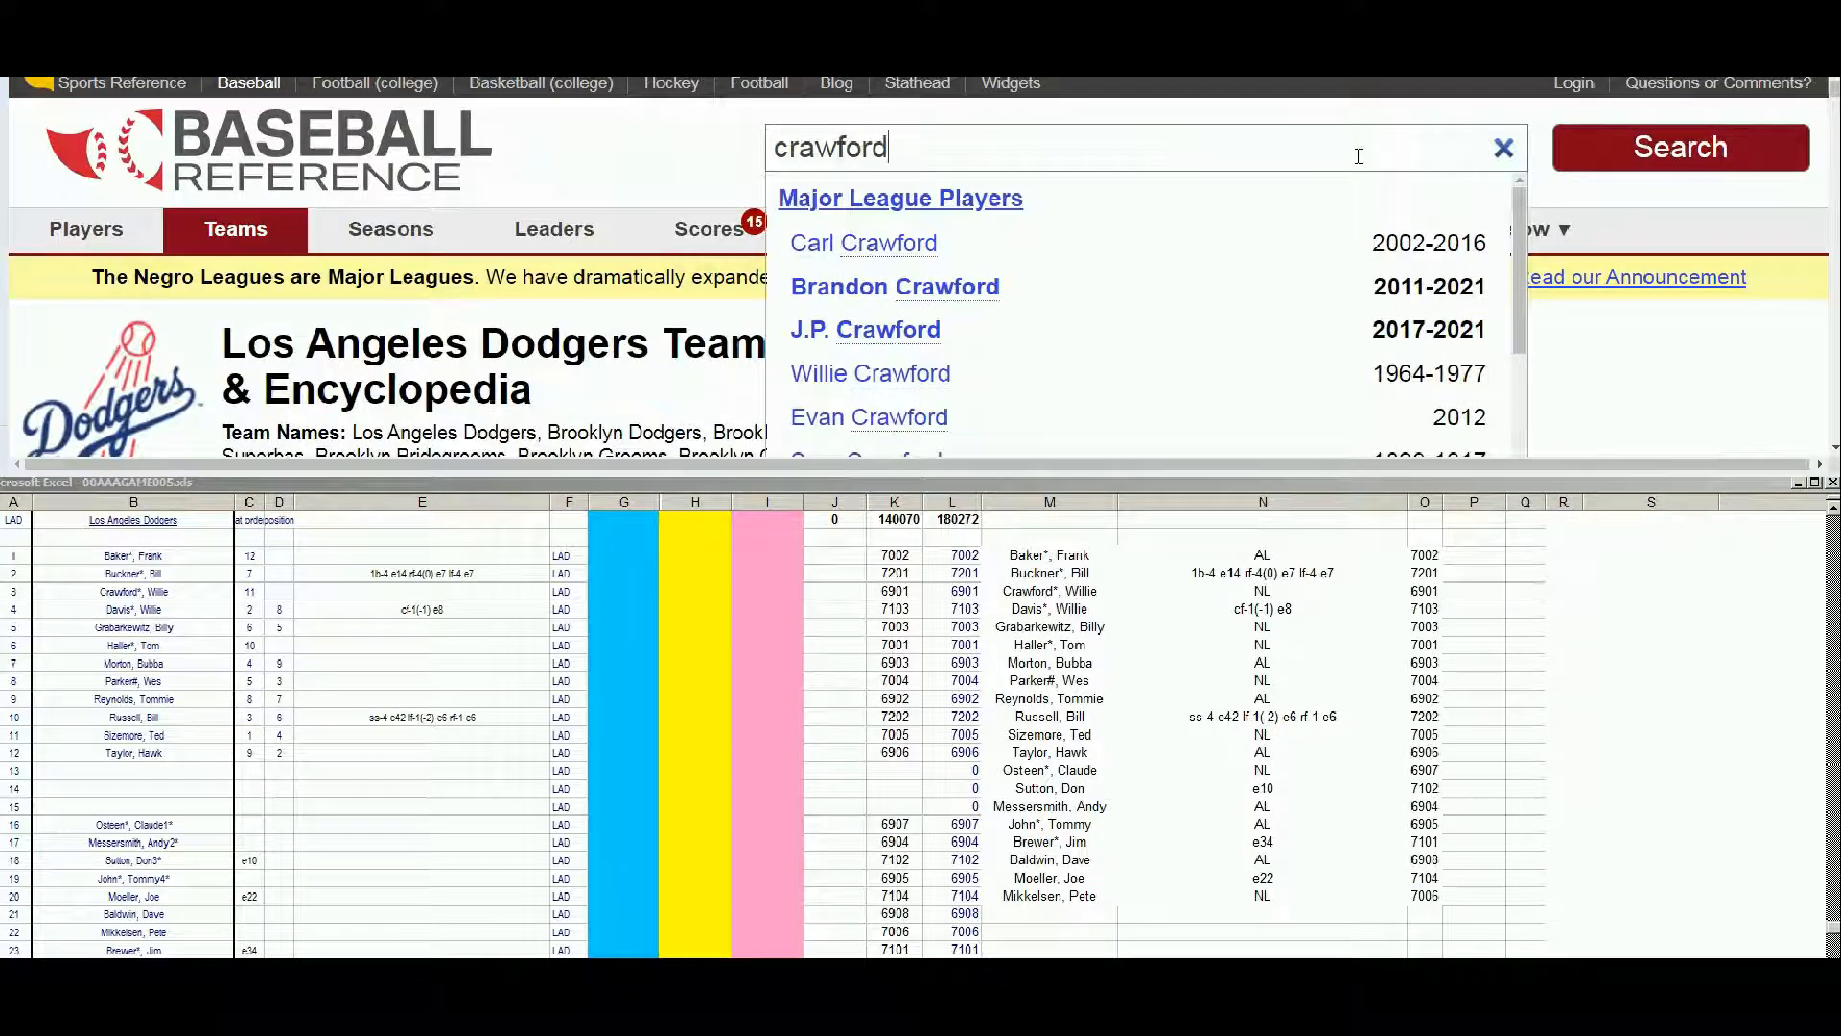
click(918, 388)
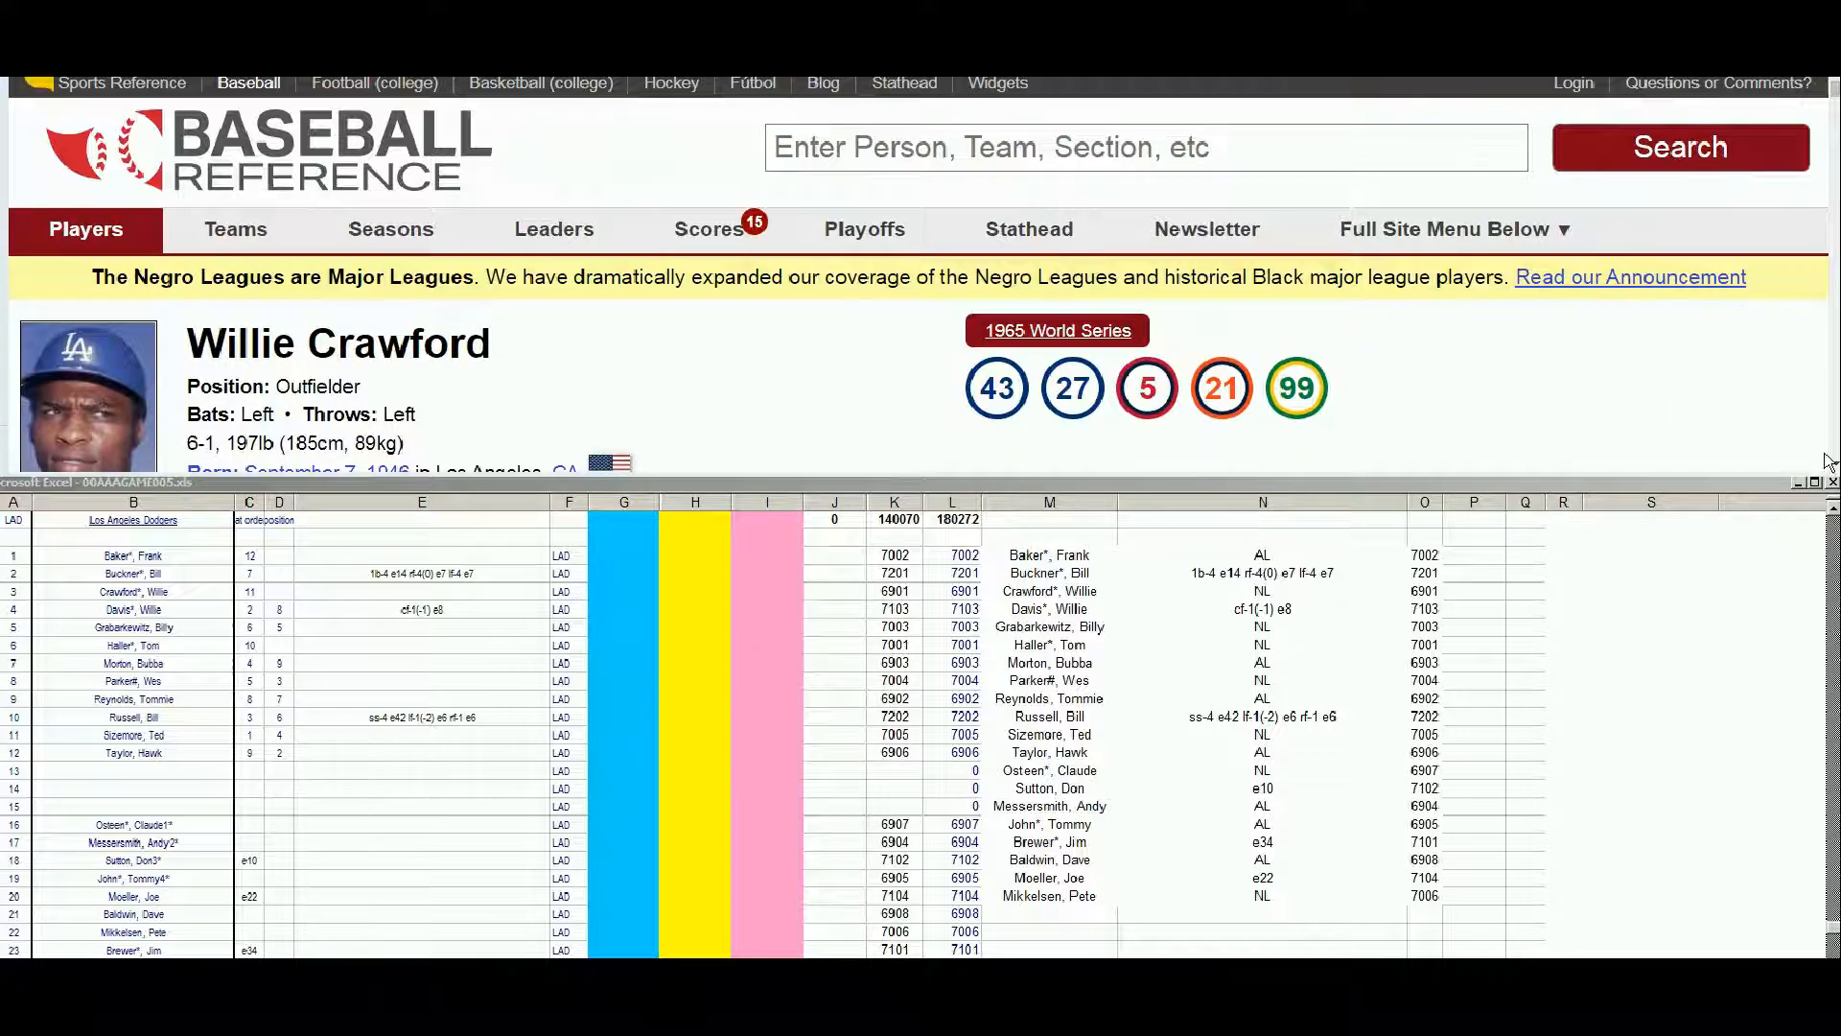
scroll(1833, 468, down, 3)
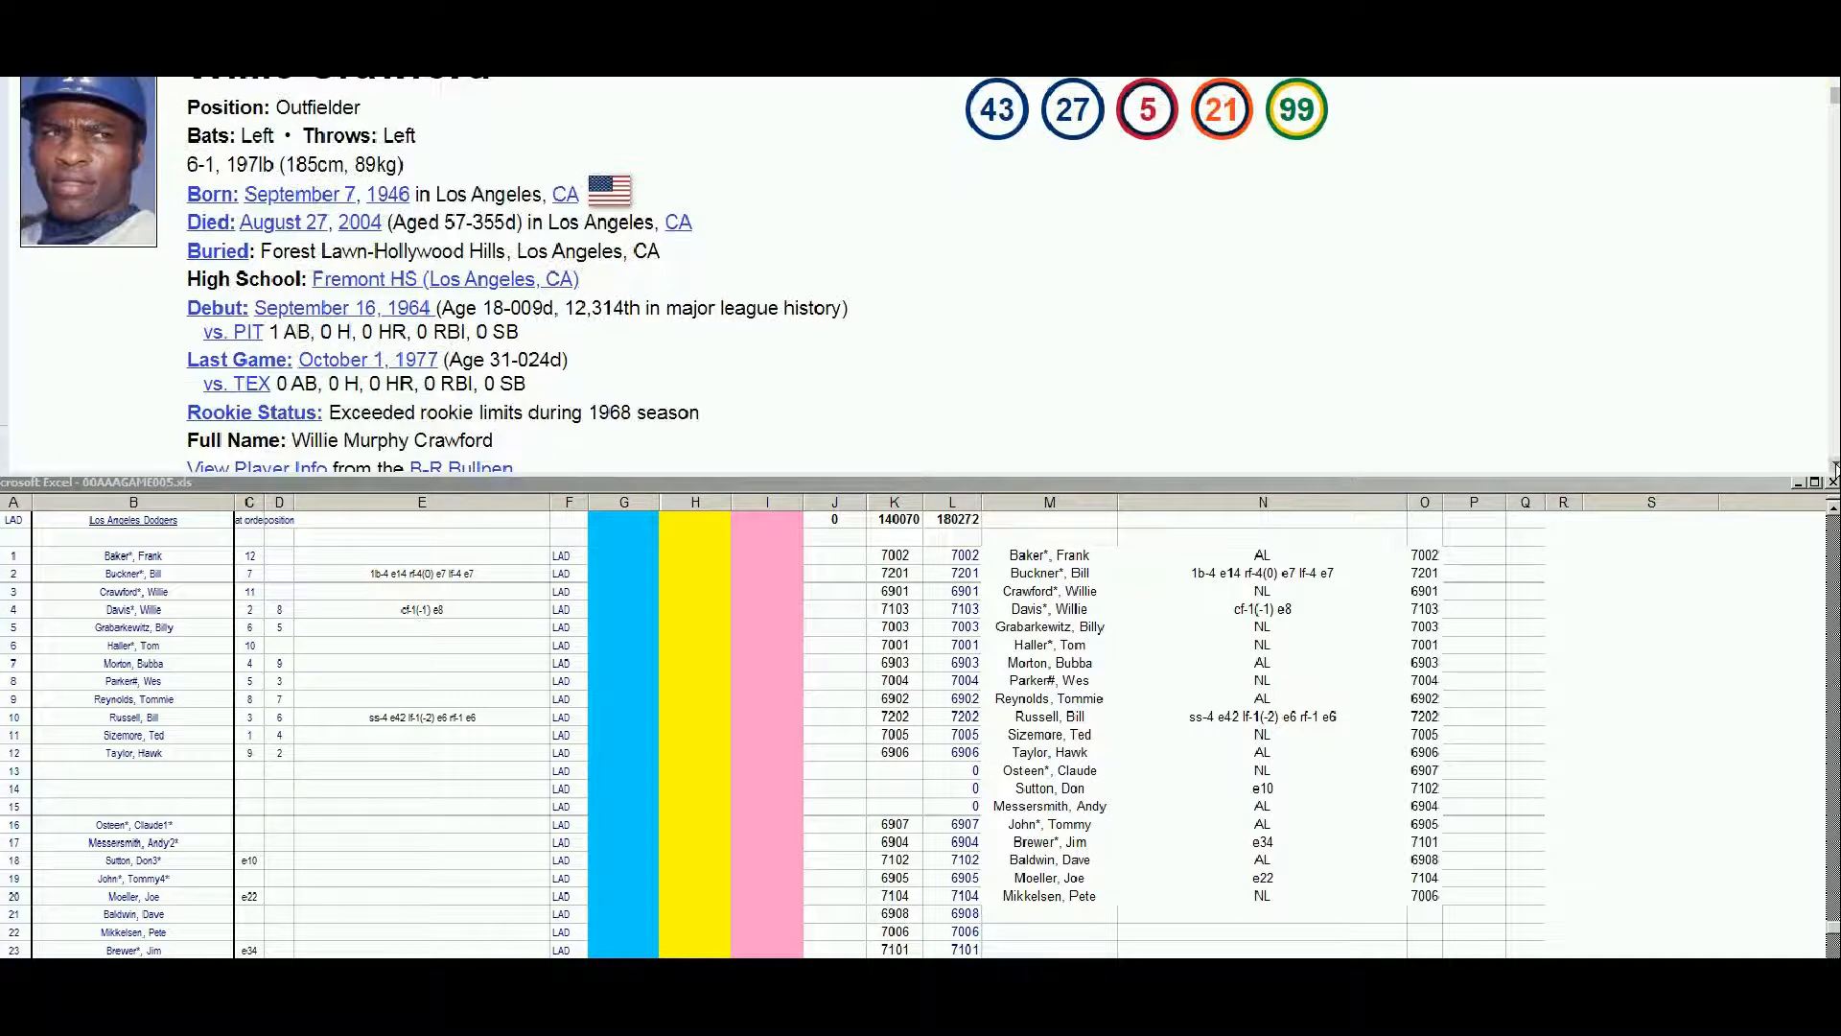
click(1835, 468)
click(1835, 468)
click(1835, 468)
click(1835, 468)
click(1835, 468)
click(1835, 467)
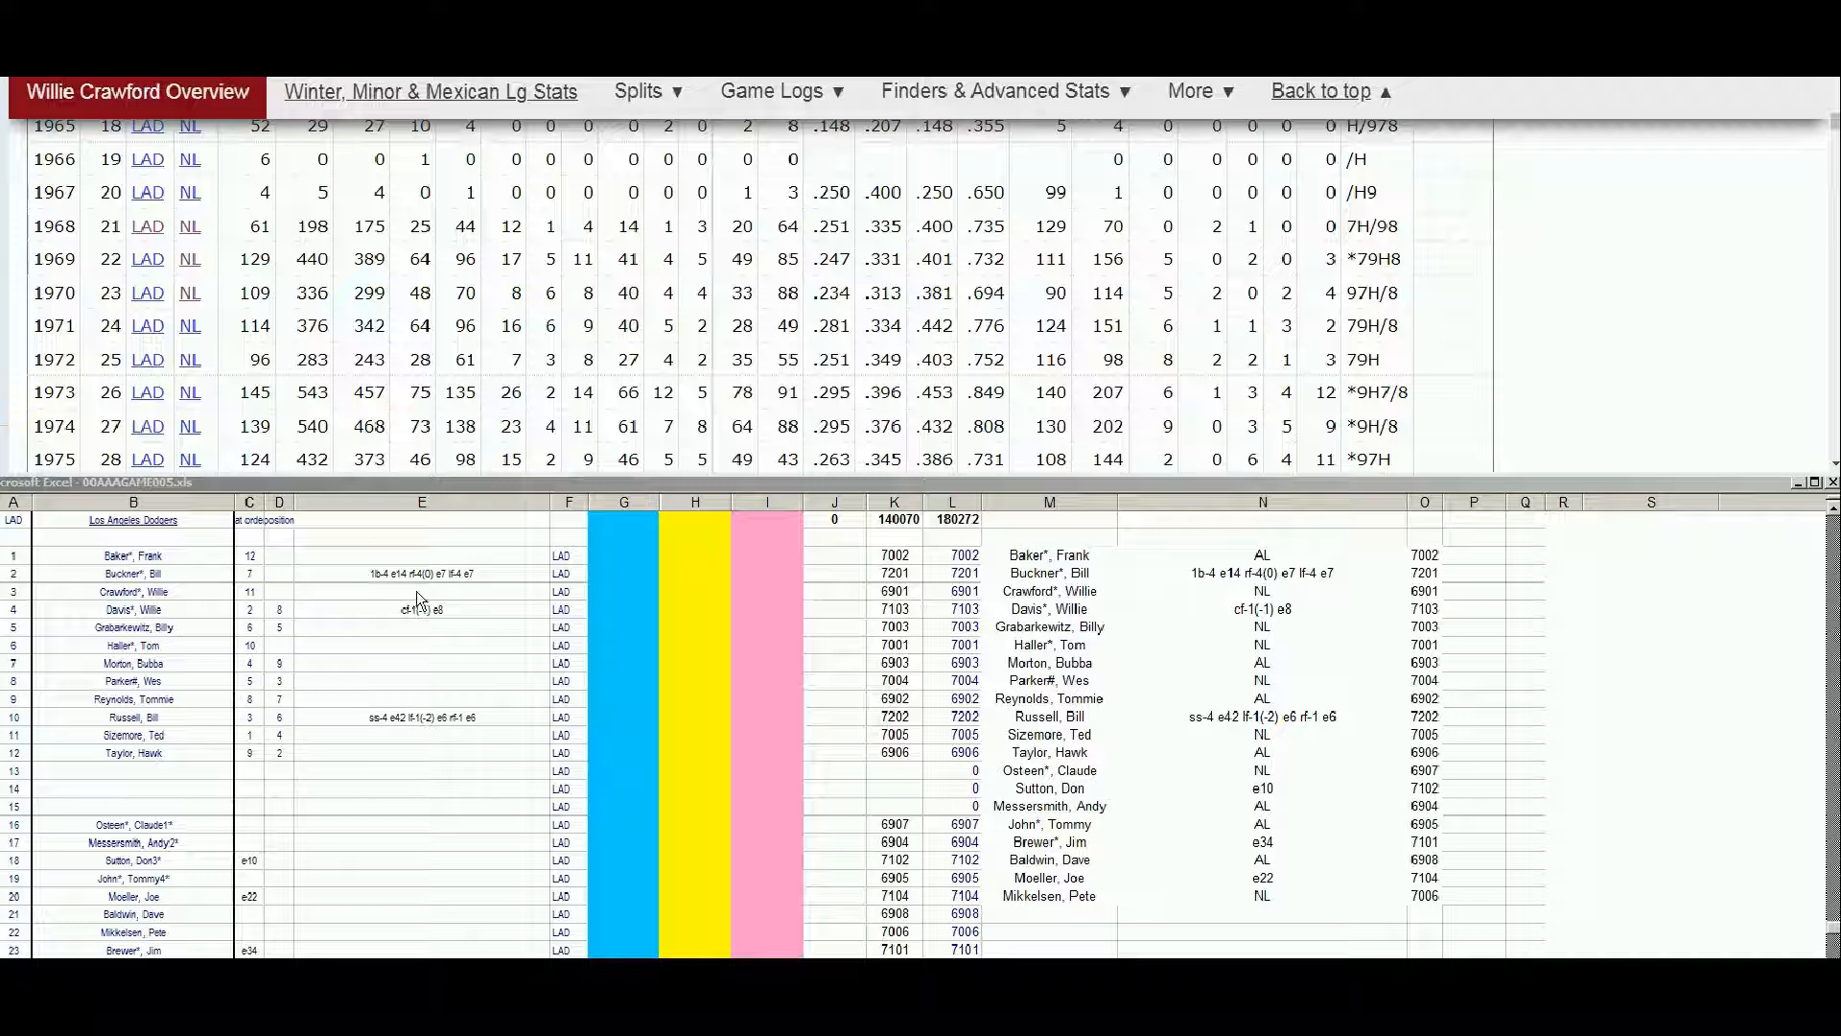
In Crawford's row of the Dodgers roster sheet, enter 10000 in blue column G and the note 73! in column J
click(623, 572)
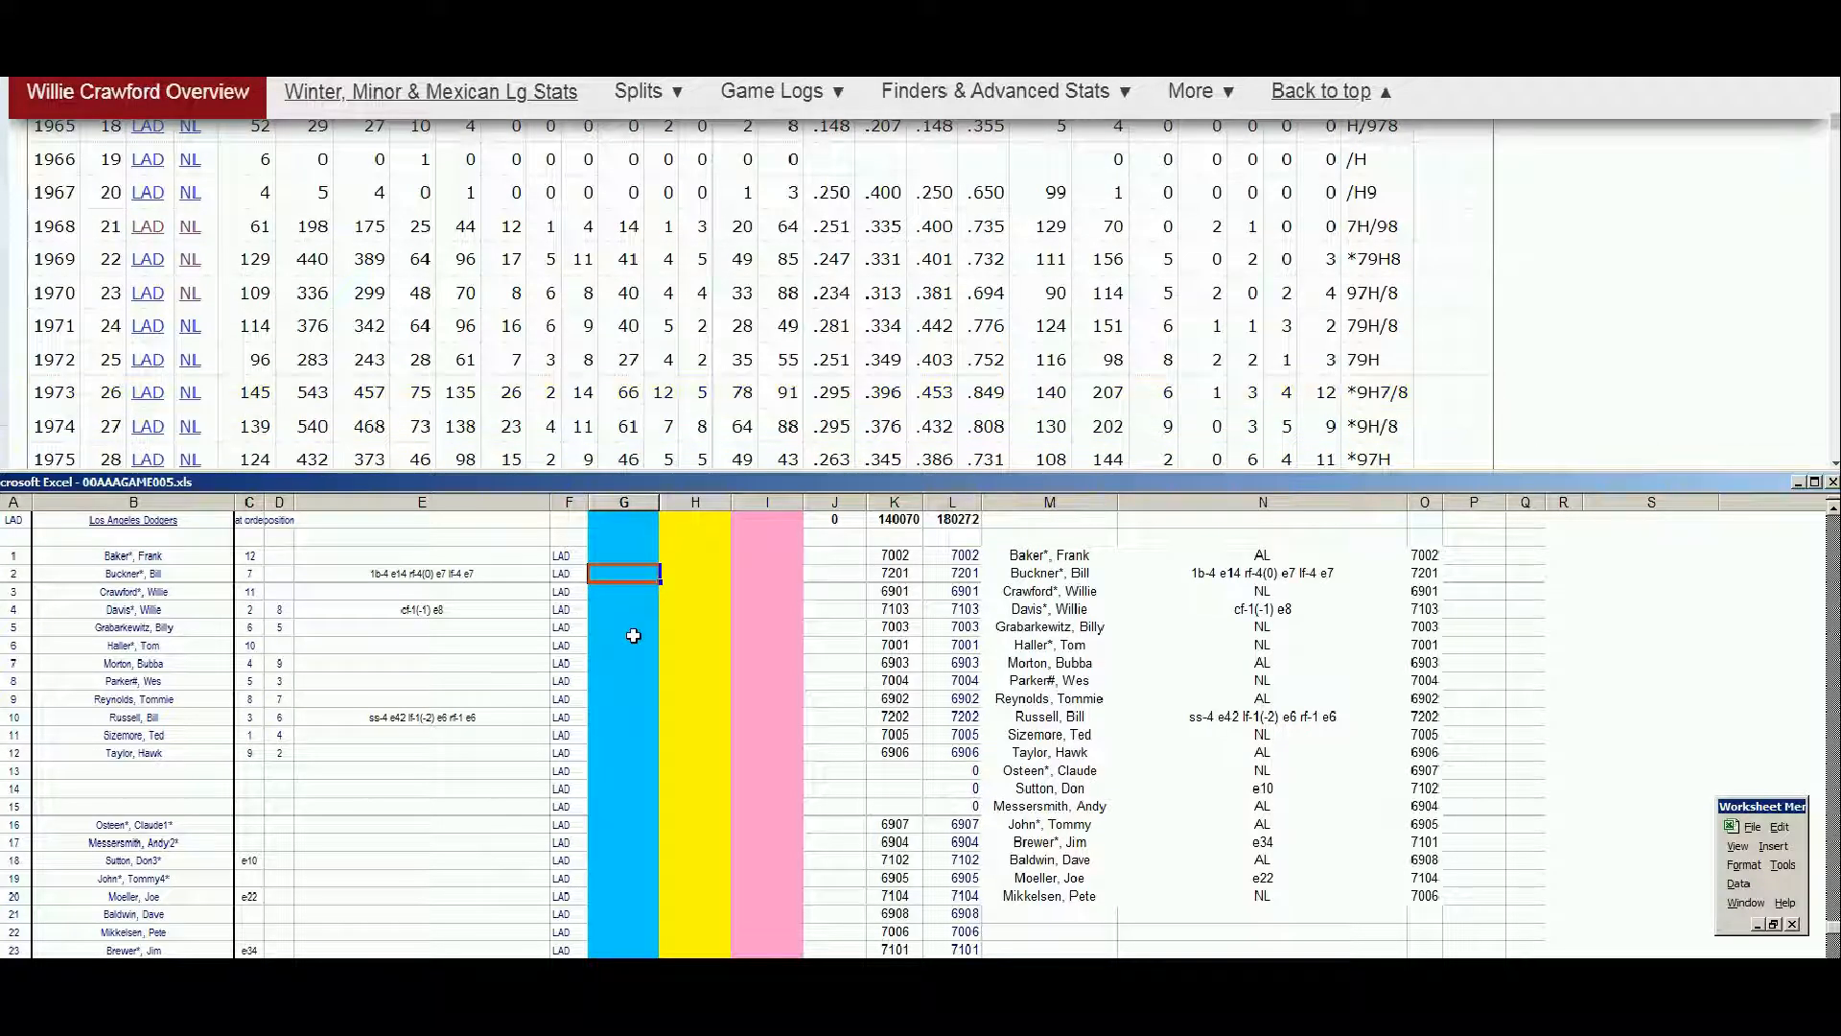
key(Down)
text(10000)
key(Tab)
text(73)
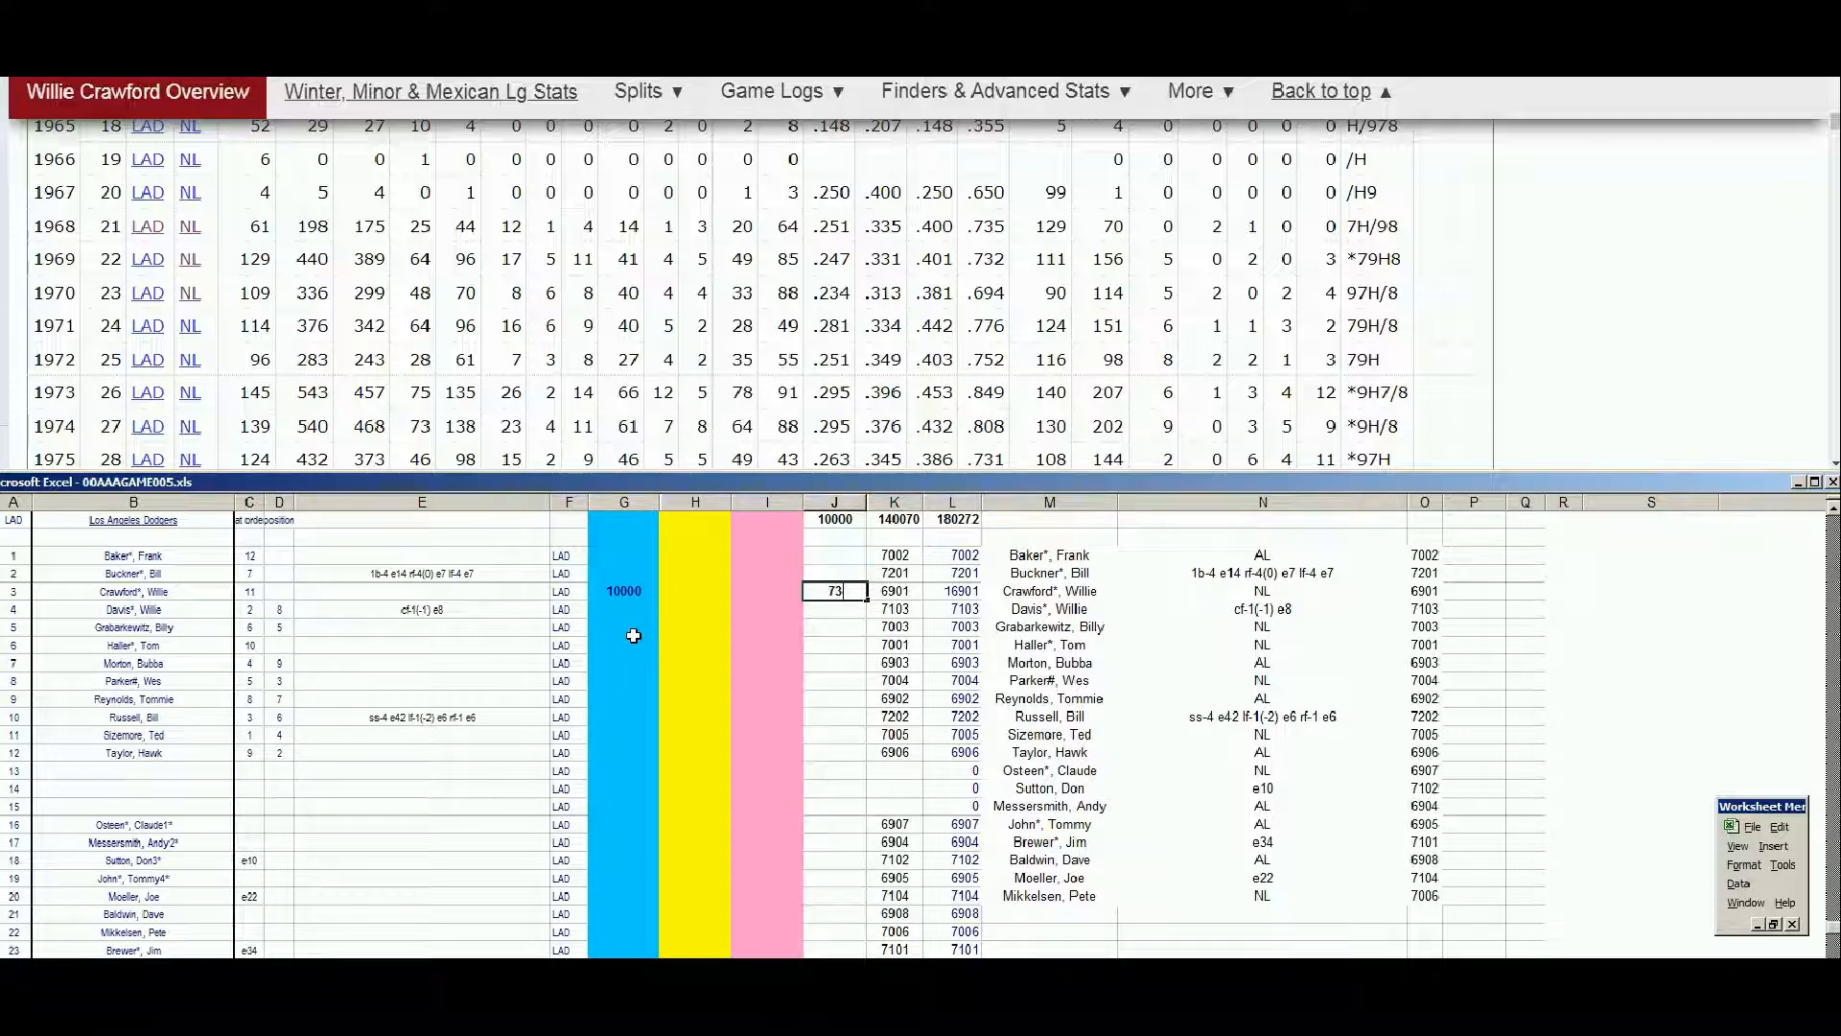
text(5)
Look up Bubba Morton on Baseball Reference and examine his yearly batting statistics through 1969
drag(1835, 123, 1836, 86)
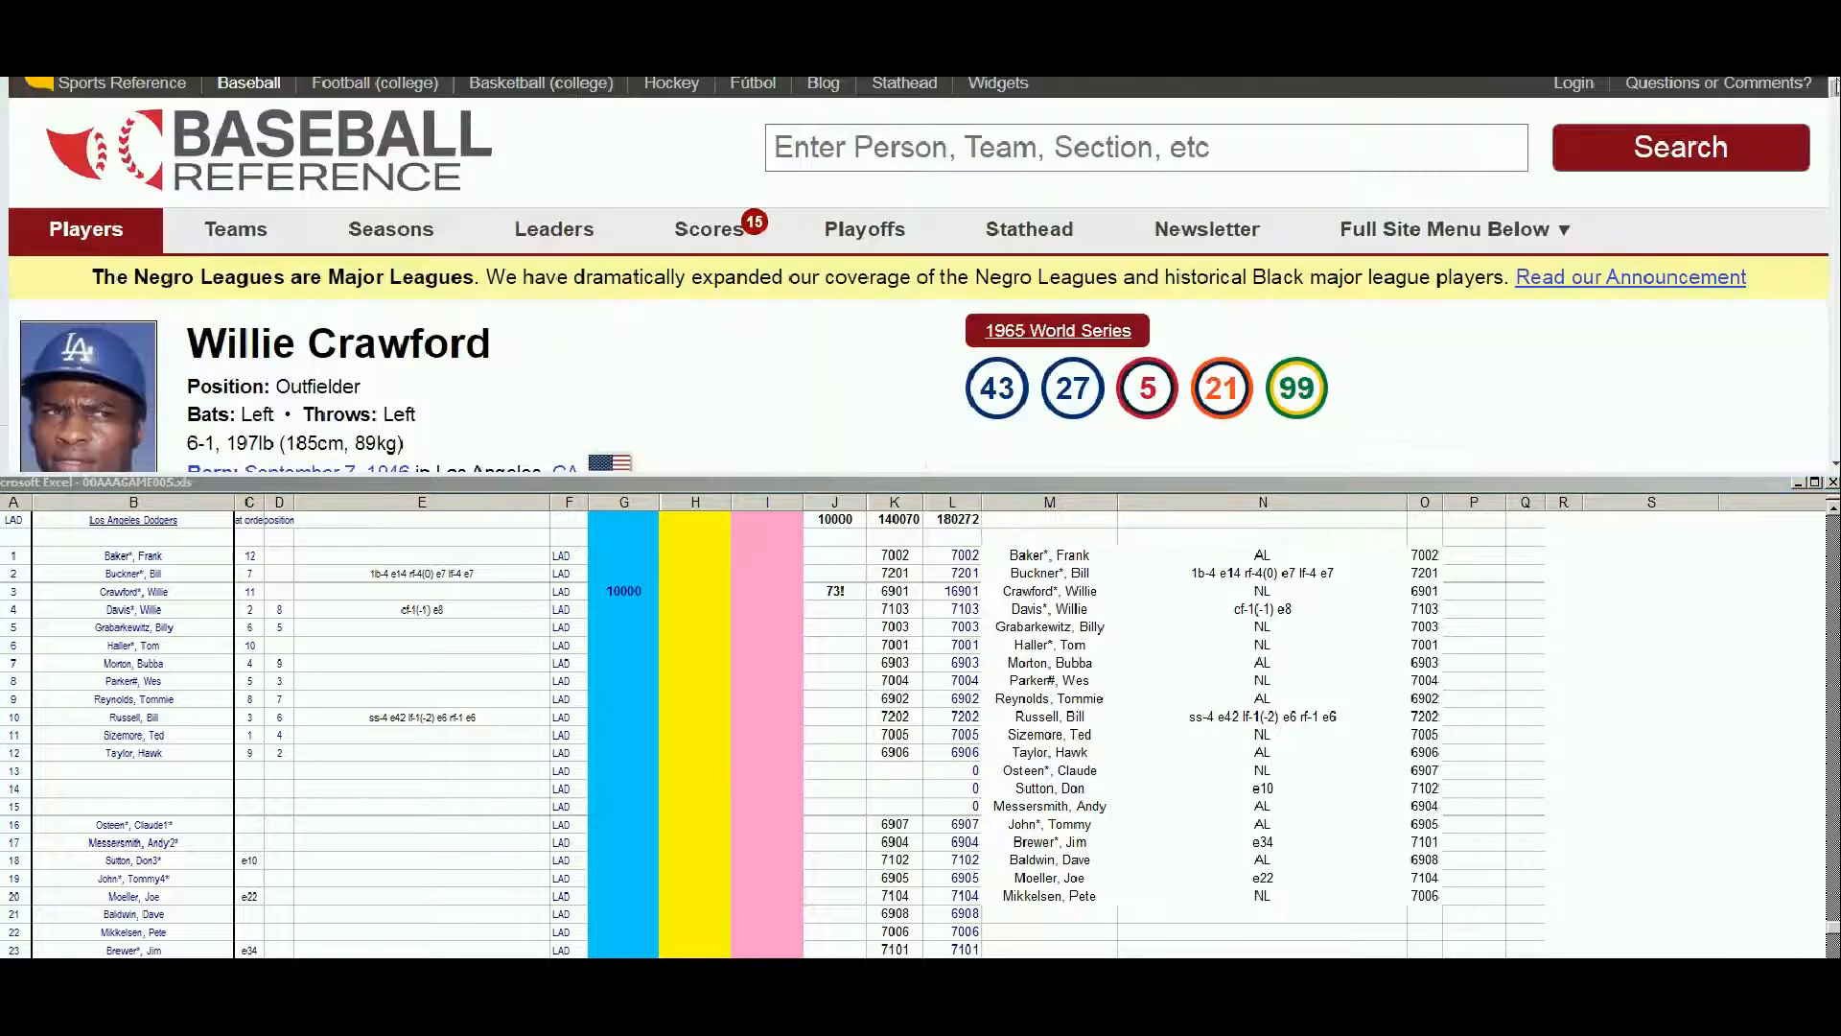
click(1428, 153)
text(morton)
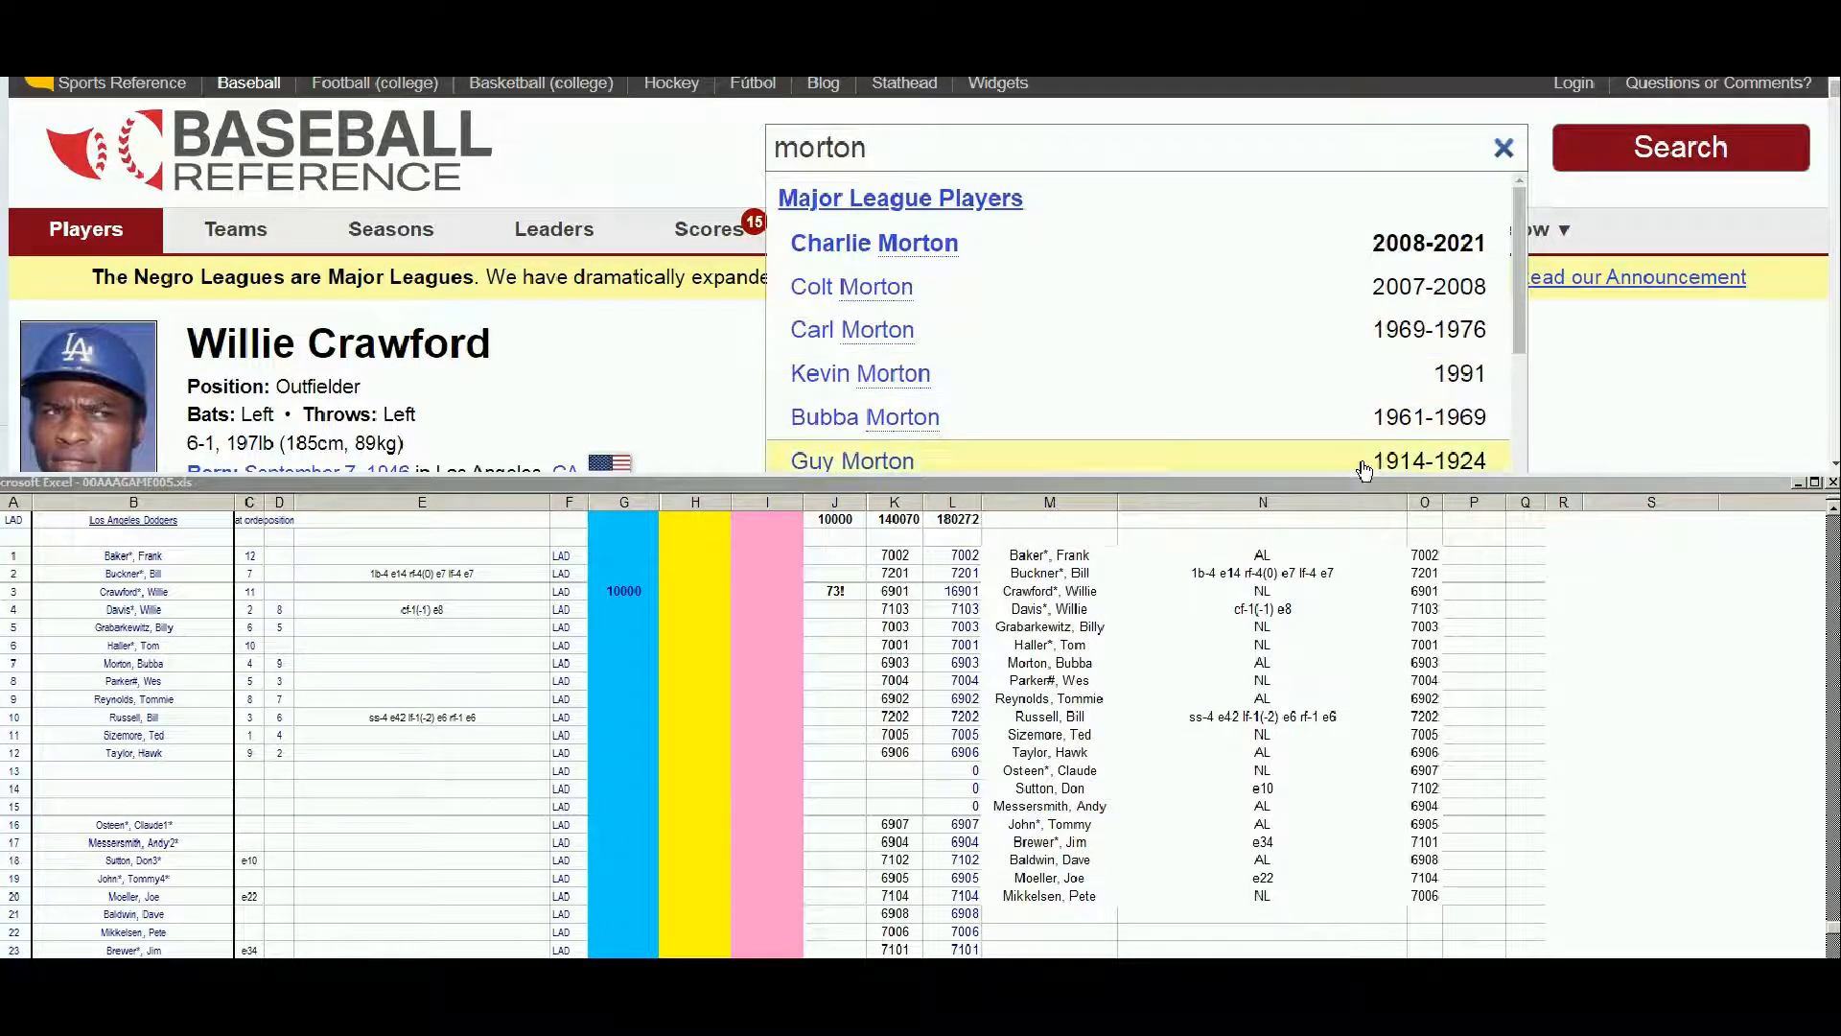
click(916, 419)
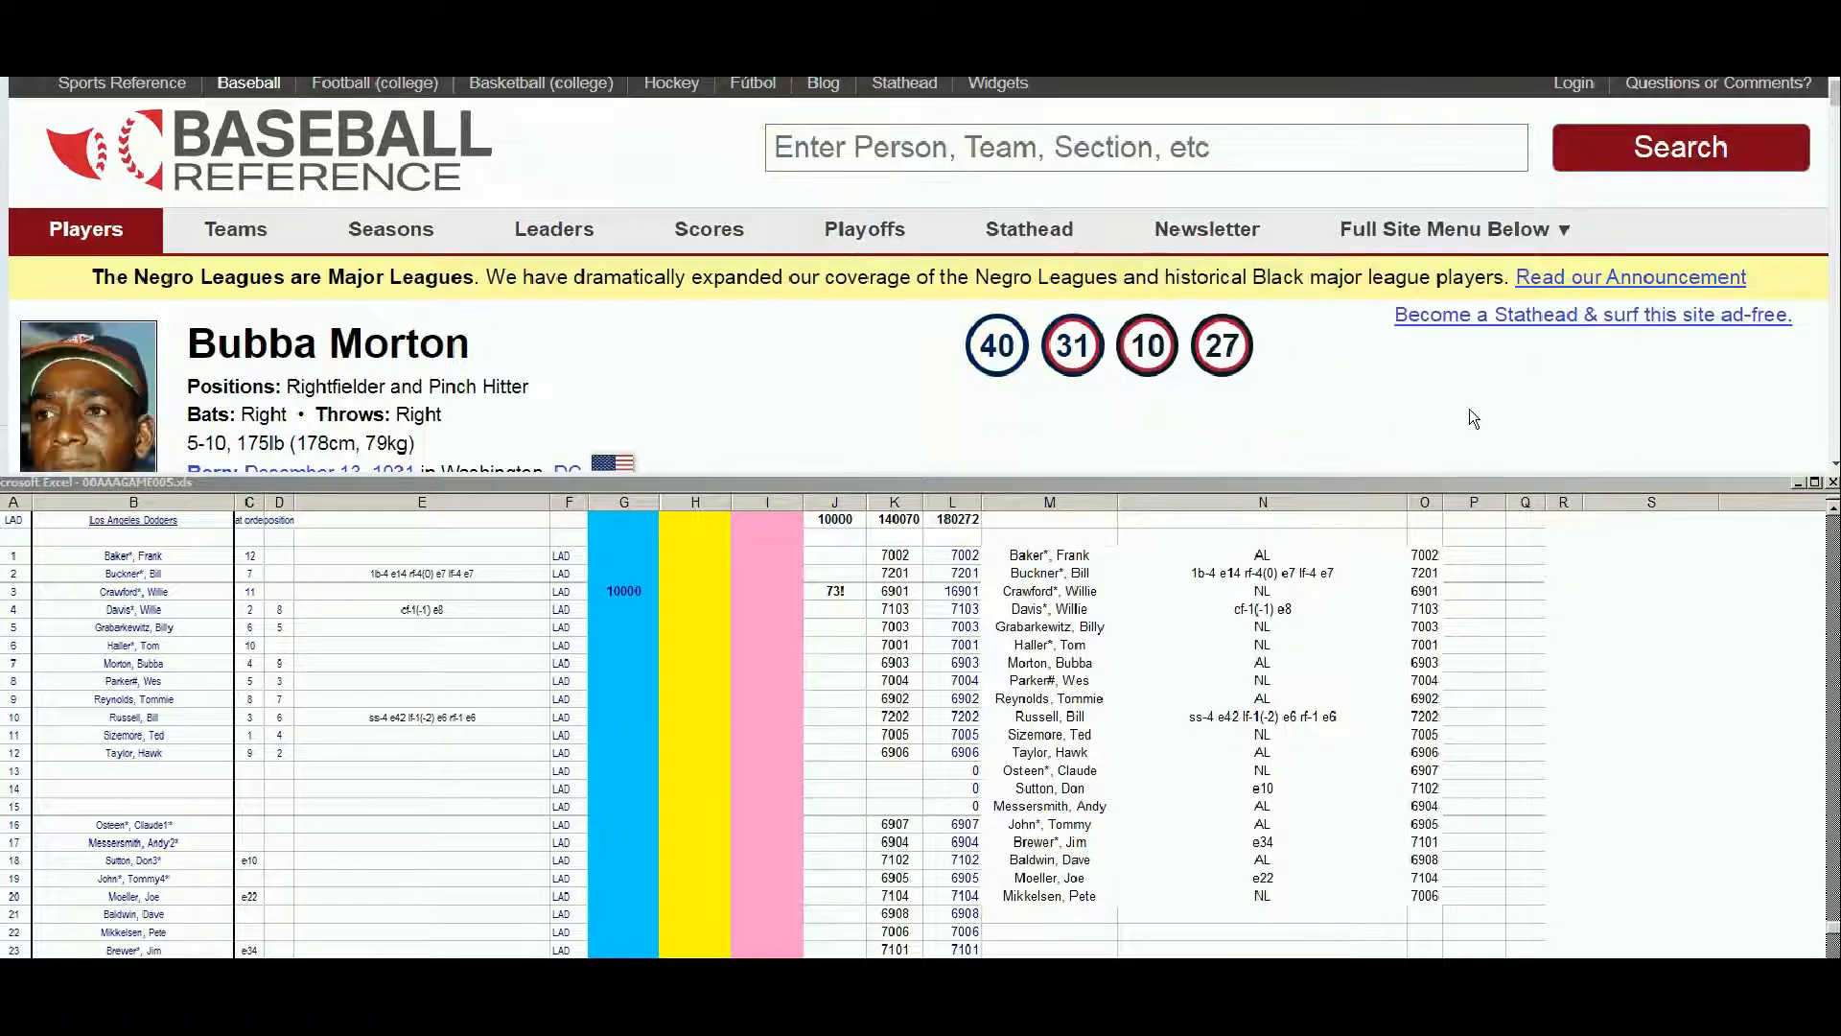
scroll(1834, 467, down, 3)
scroll(1833, 467, down, 10)
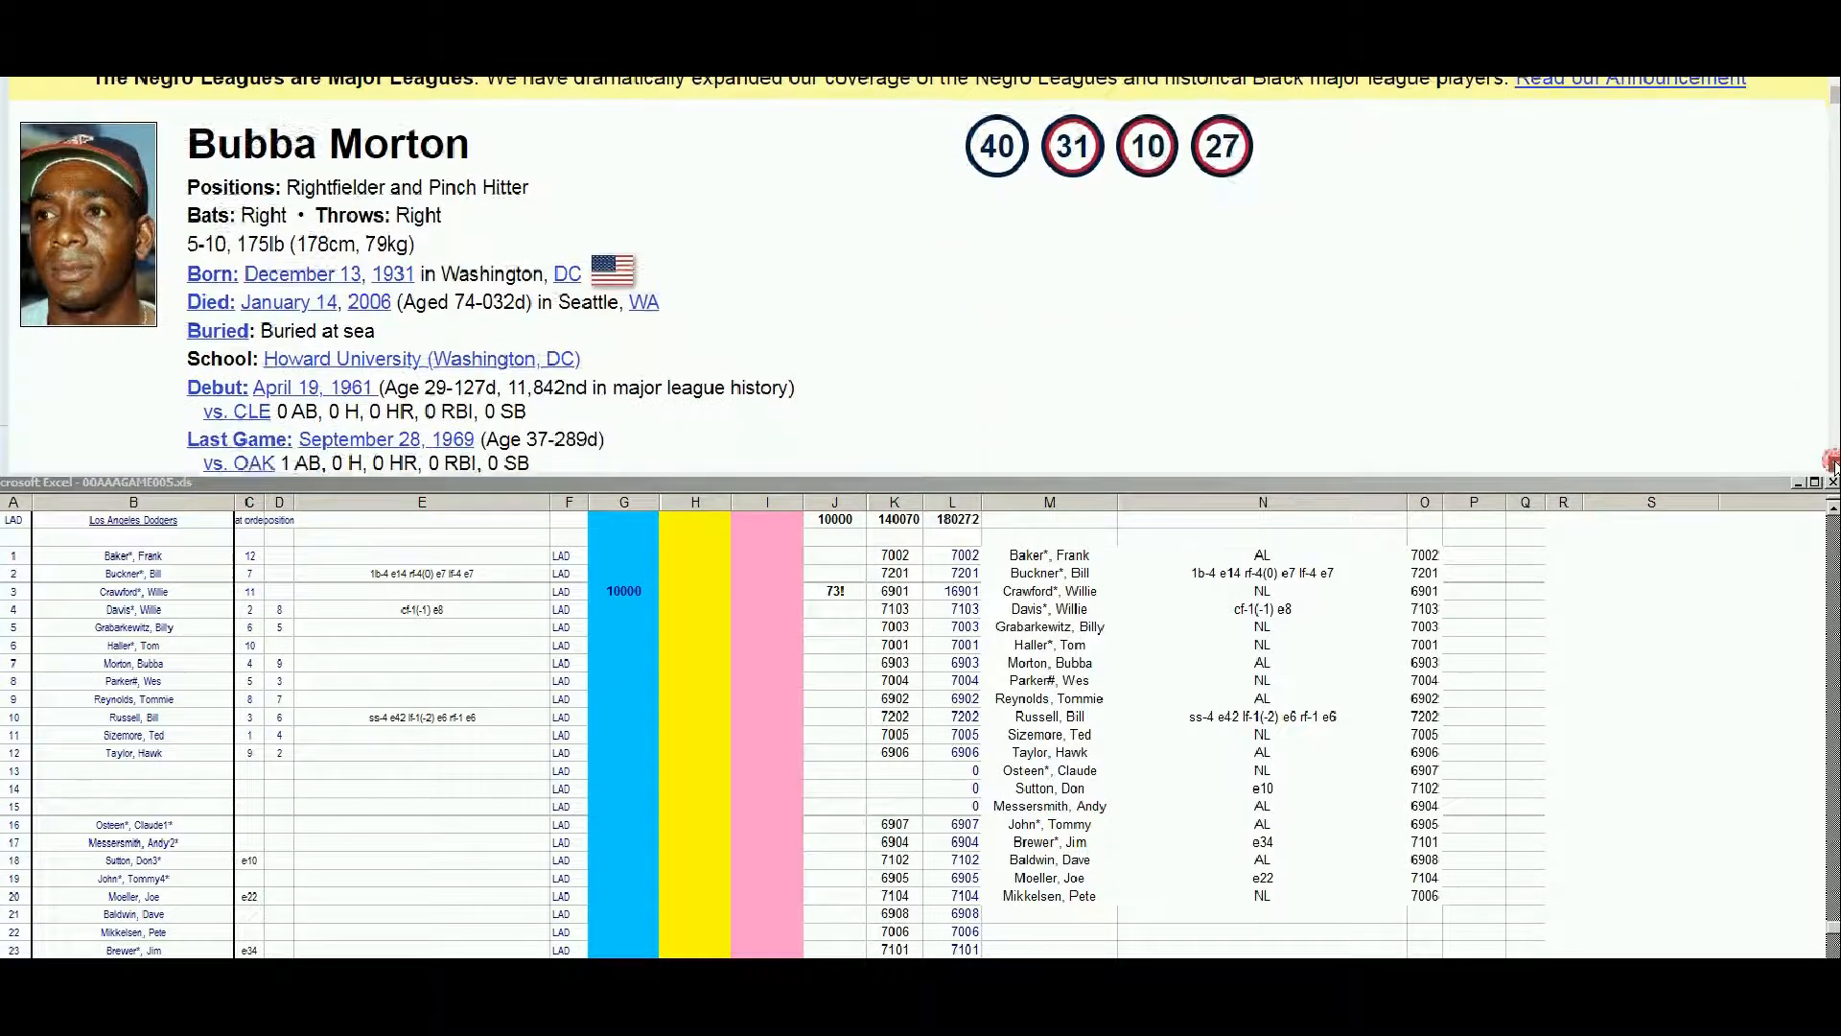
scroll(1833, 467, down, 5)
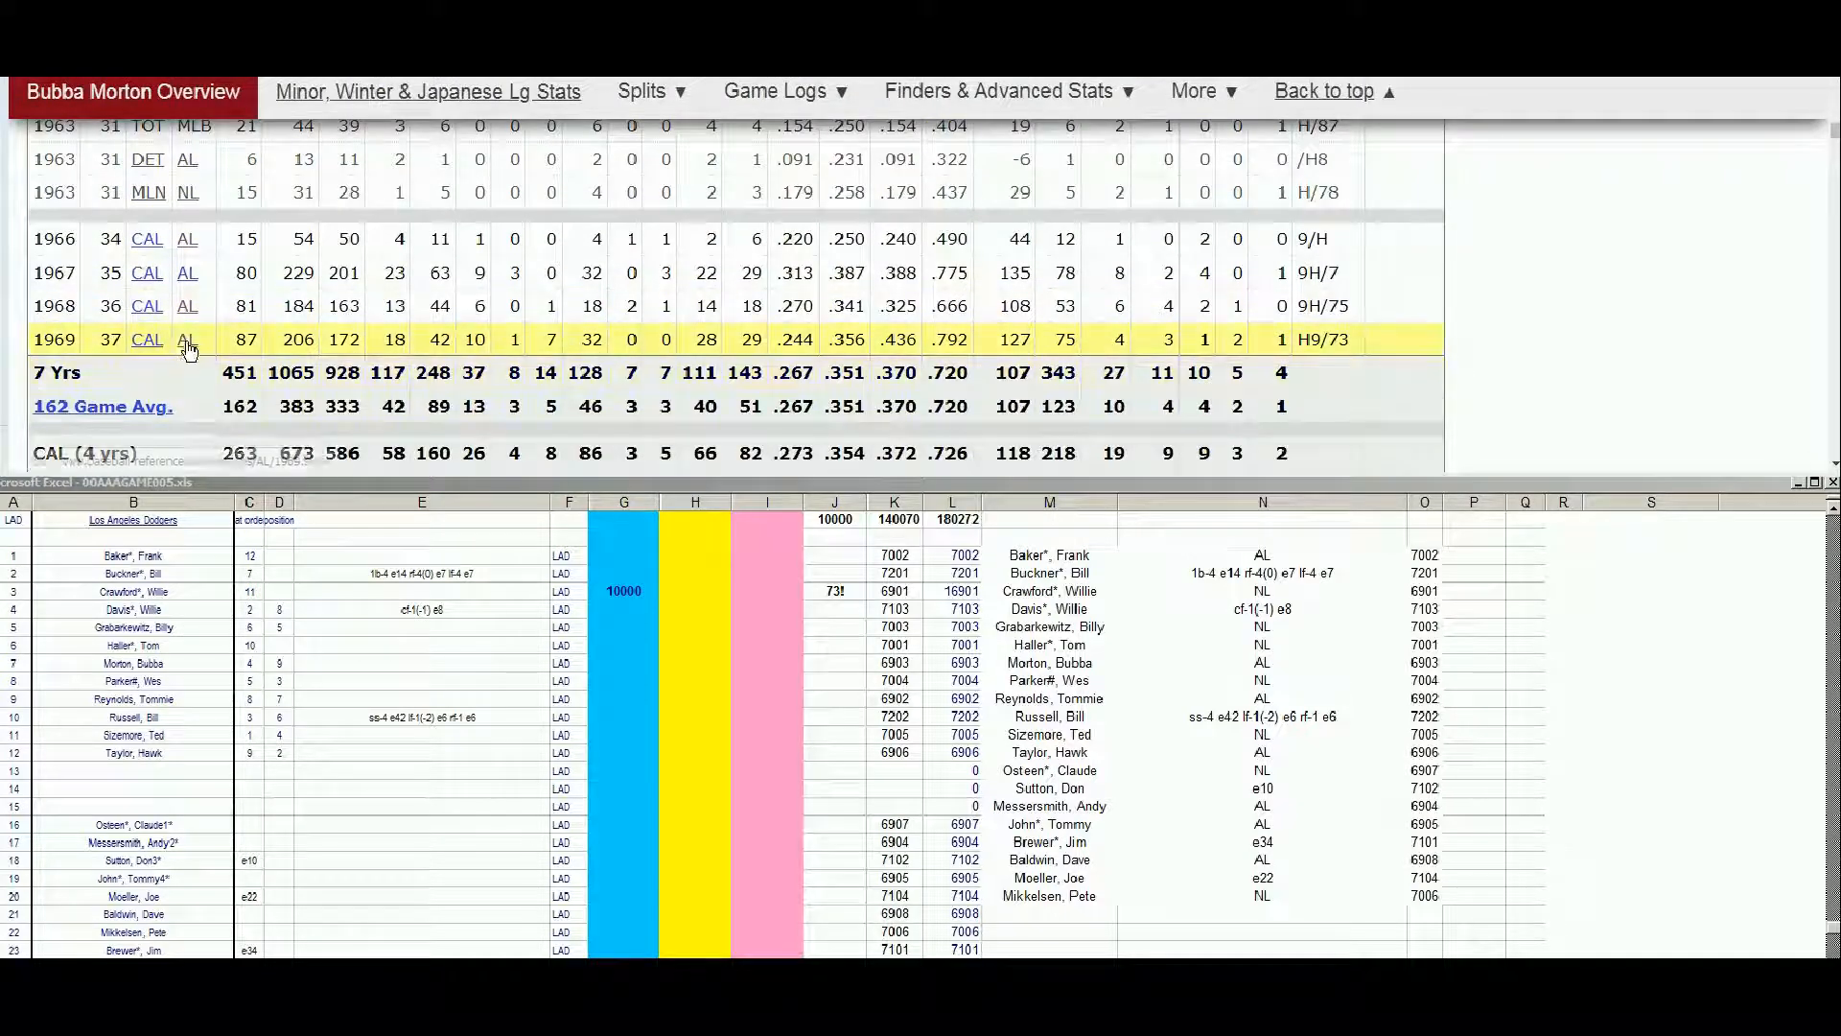
scroll(187, 296, up, 2)
click(254, 297)
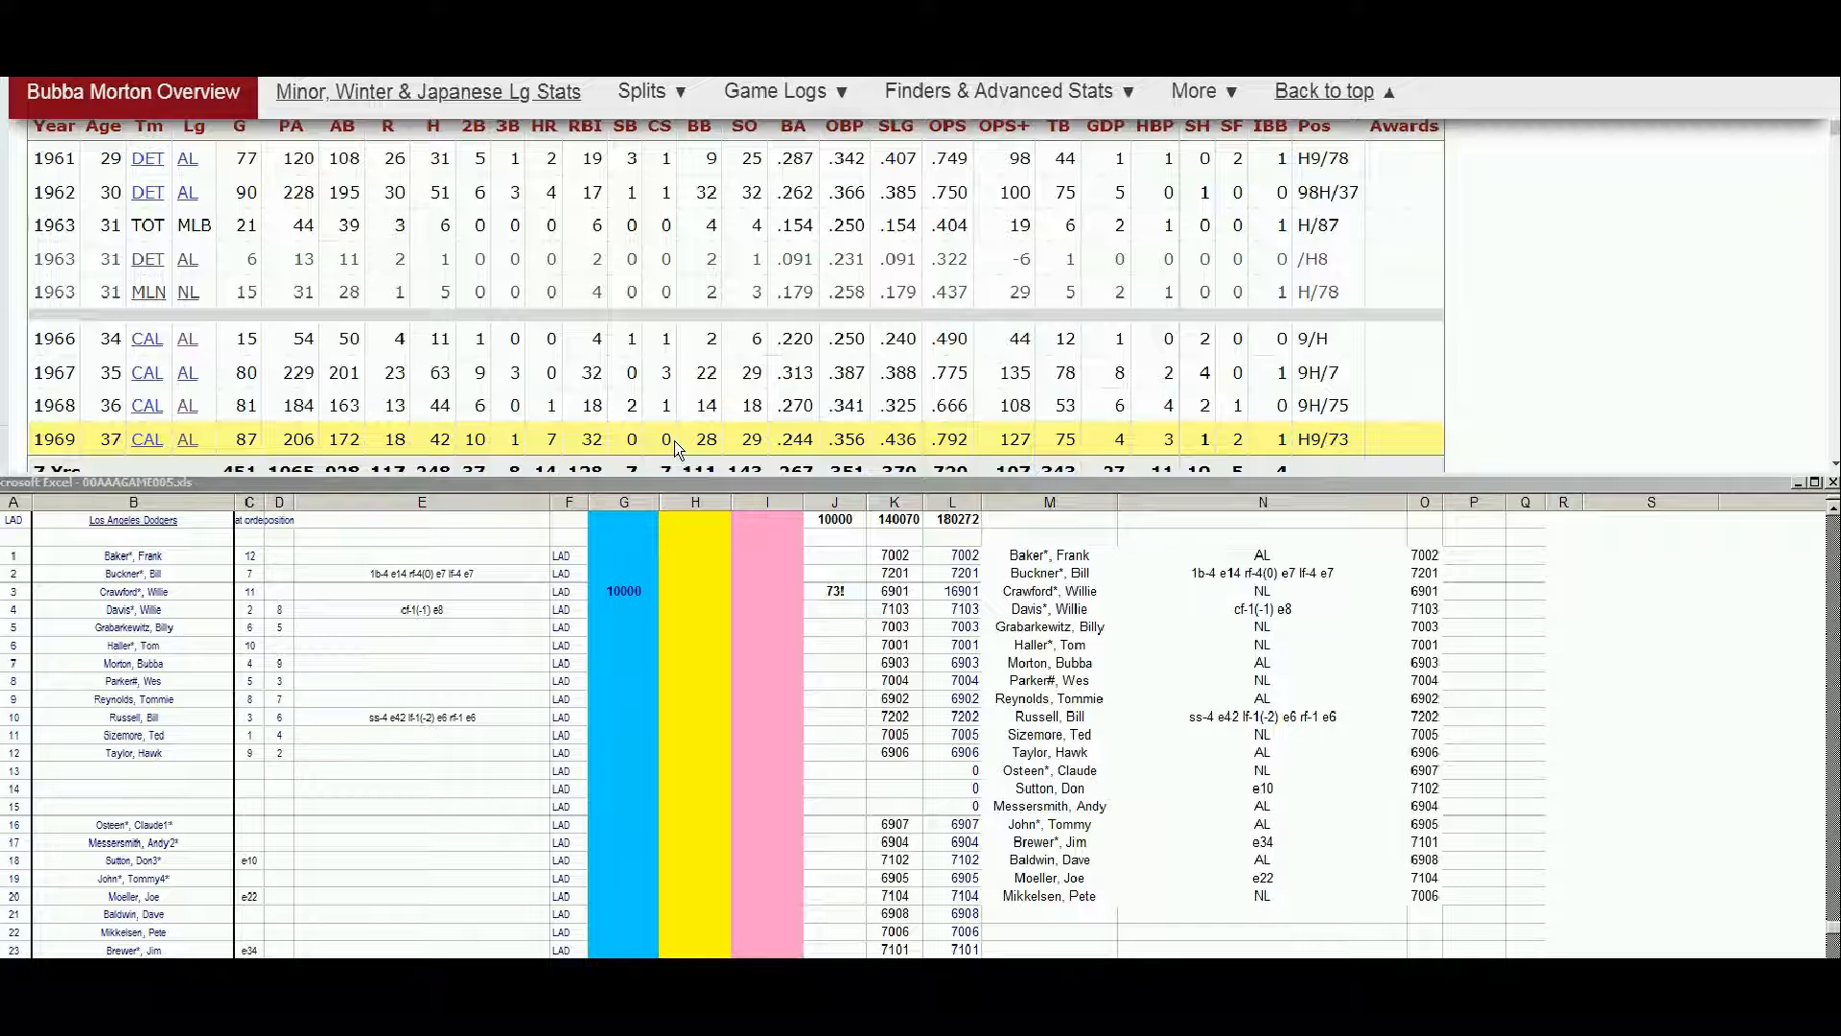
Enter 1 in the pink column I of Bubba Morton's row in the roster sheet
click(703, 640)
click(703, 641)
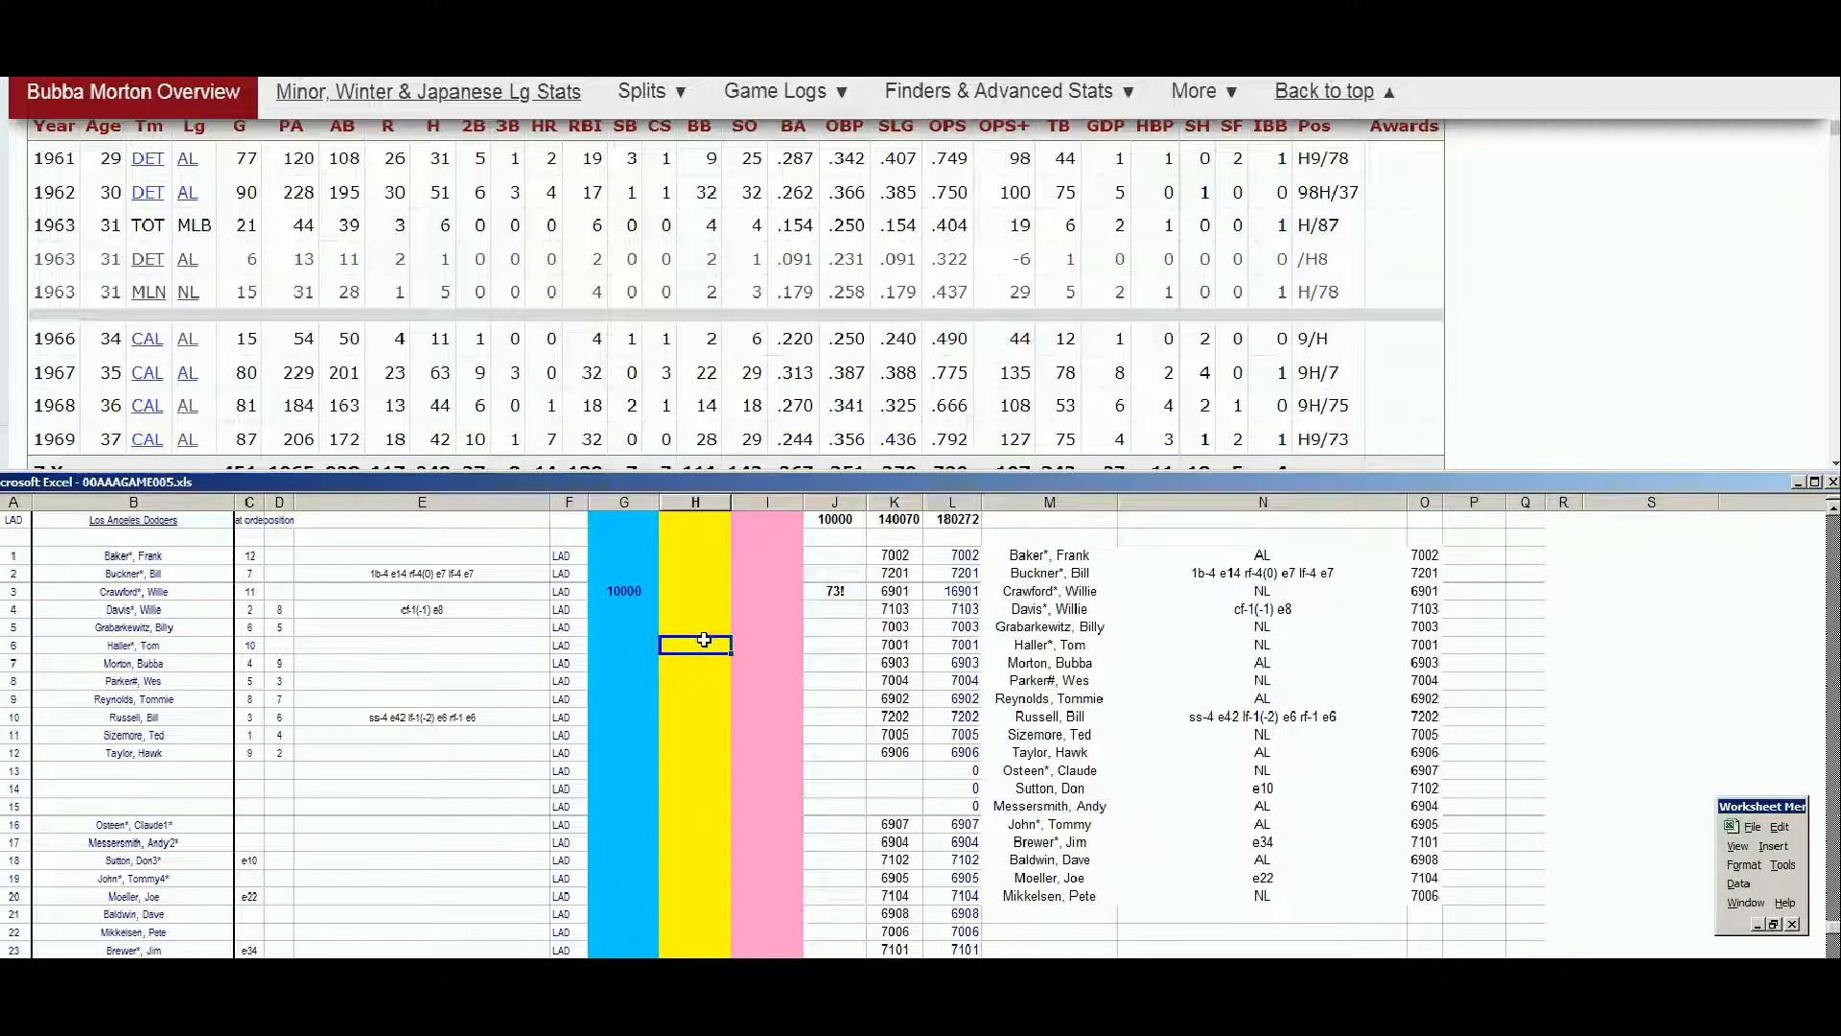
key(Down)
key(Right)
text(1)
key(Return)
key(Up)
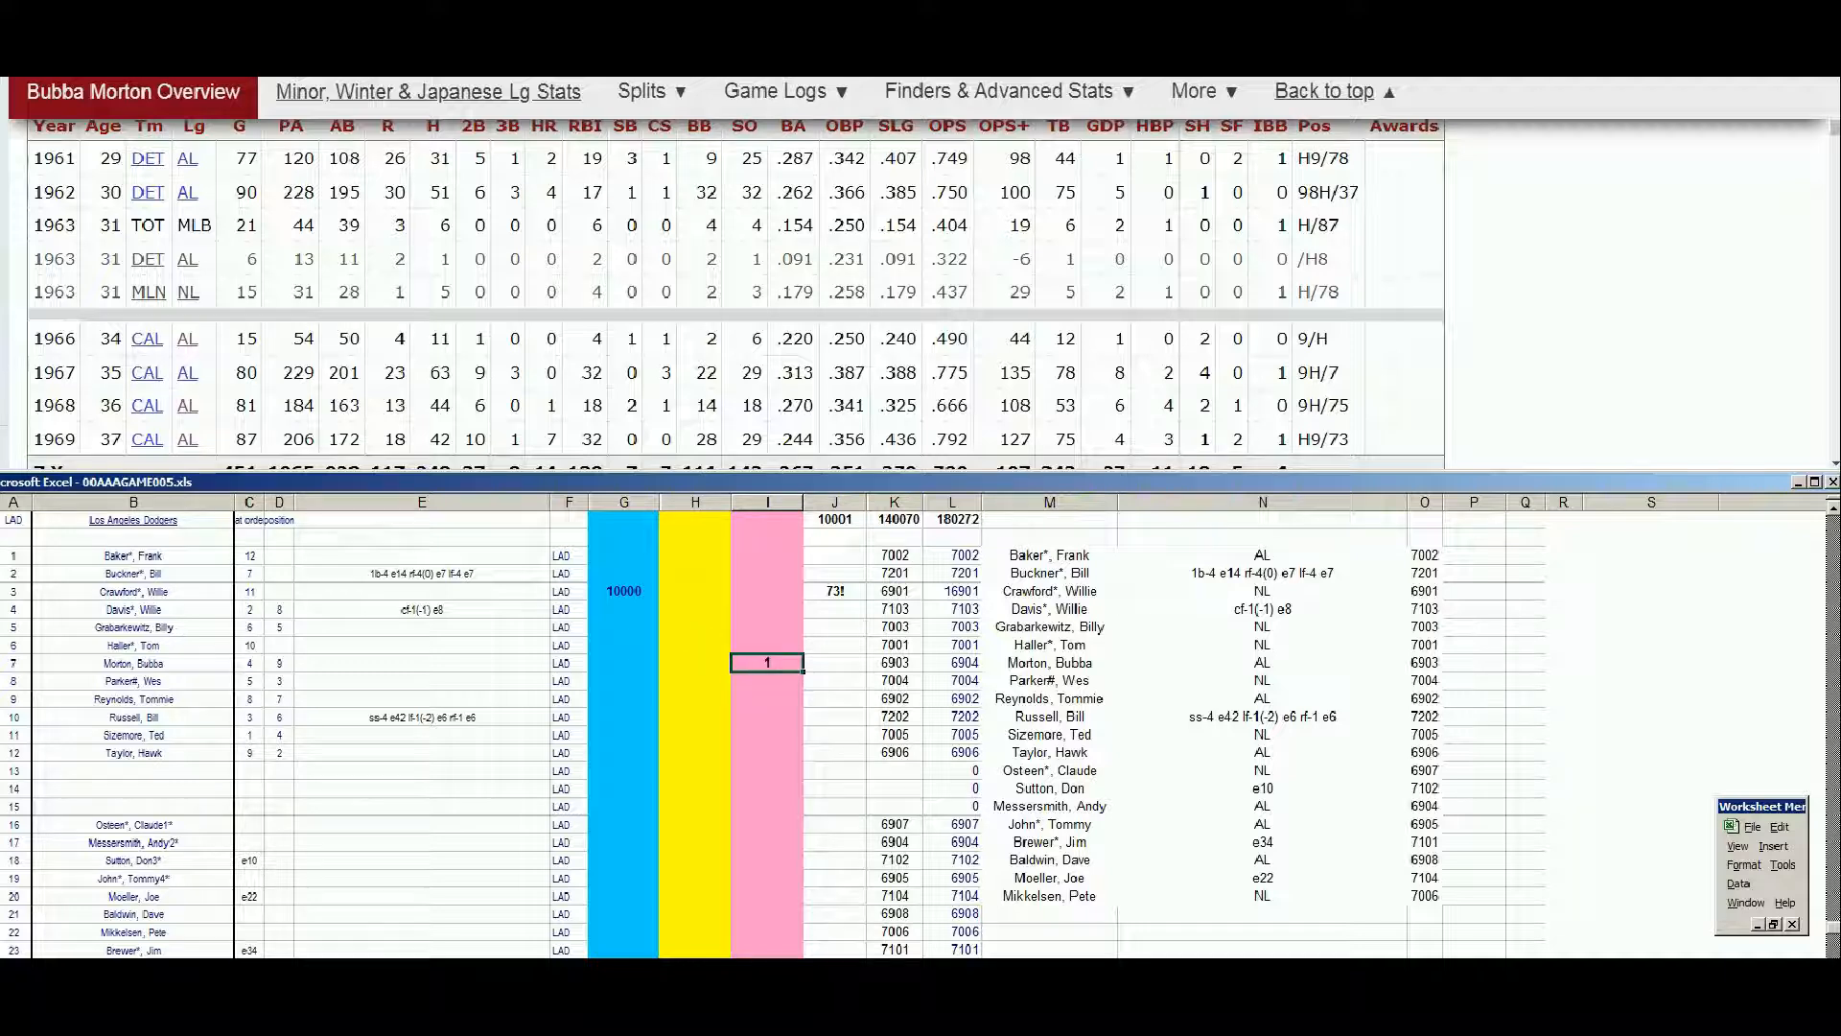
Look up Tommie Reynolds on Baseball Reference and examine his season-by-season batting record
drag(1835, 129, 1835, 86)
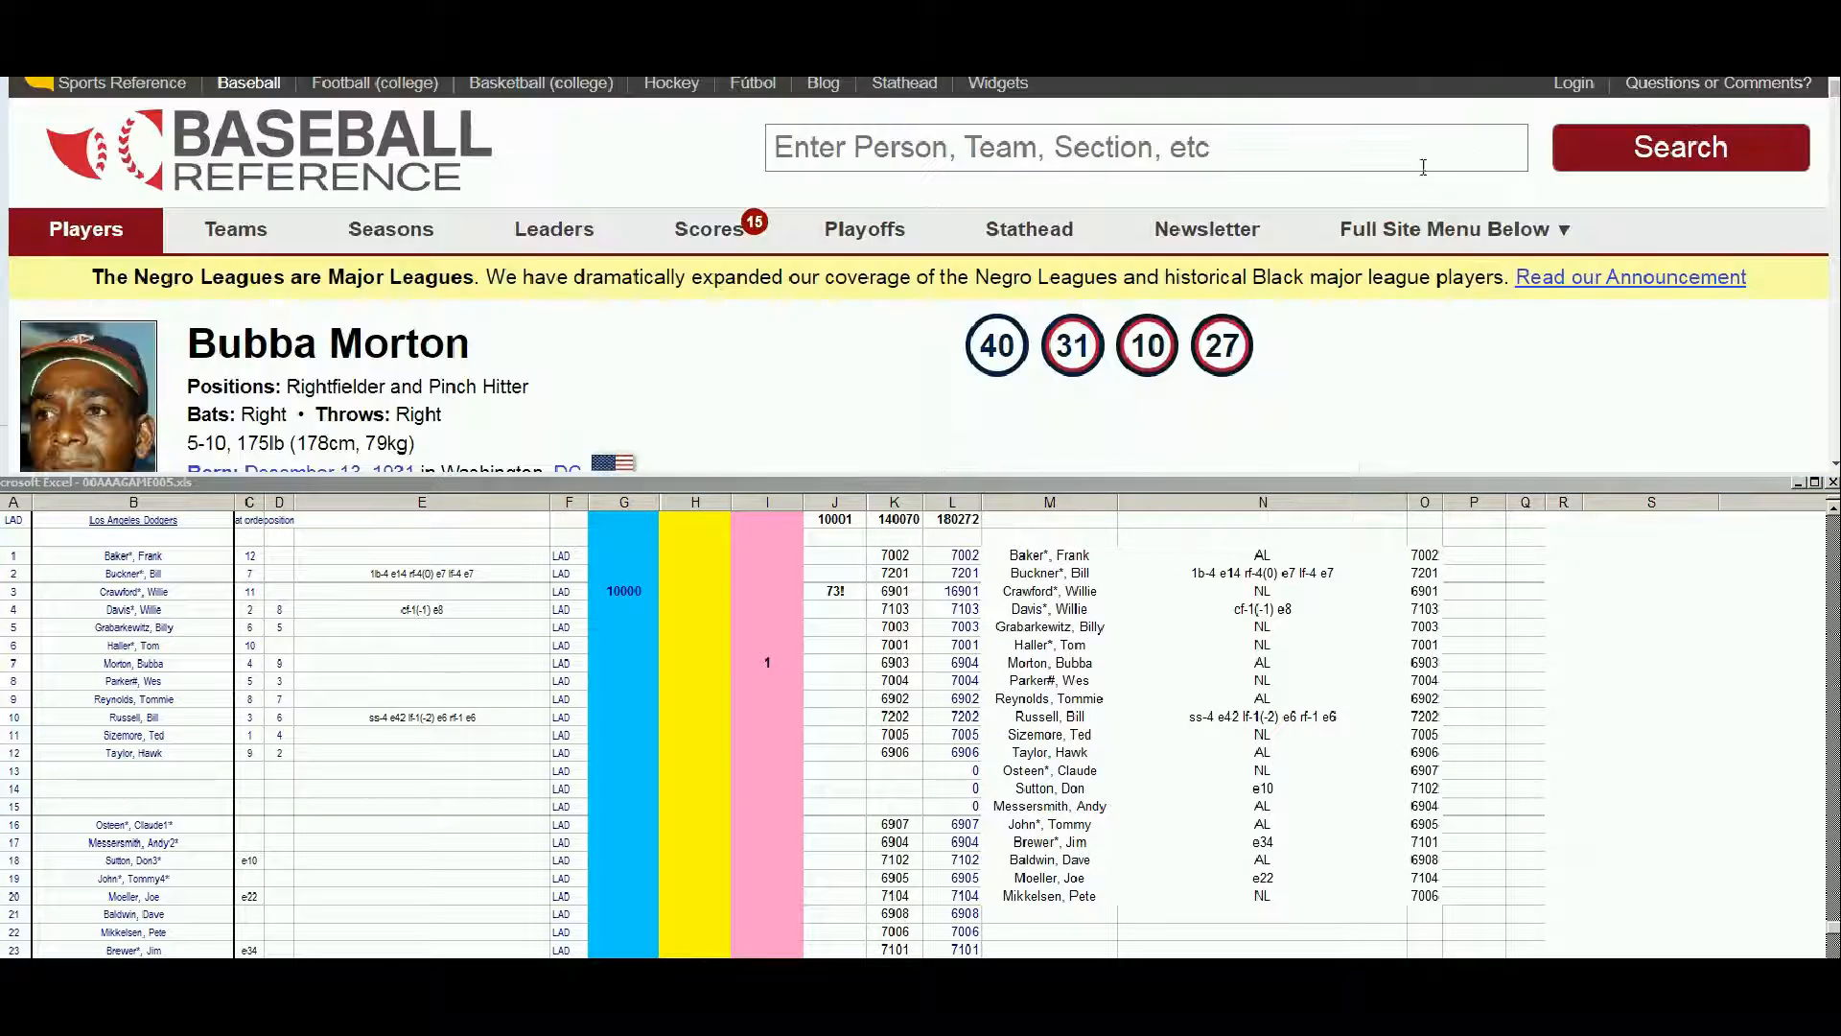
click(1421, 147)
text(tommmie)
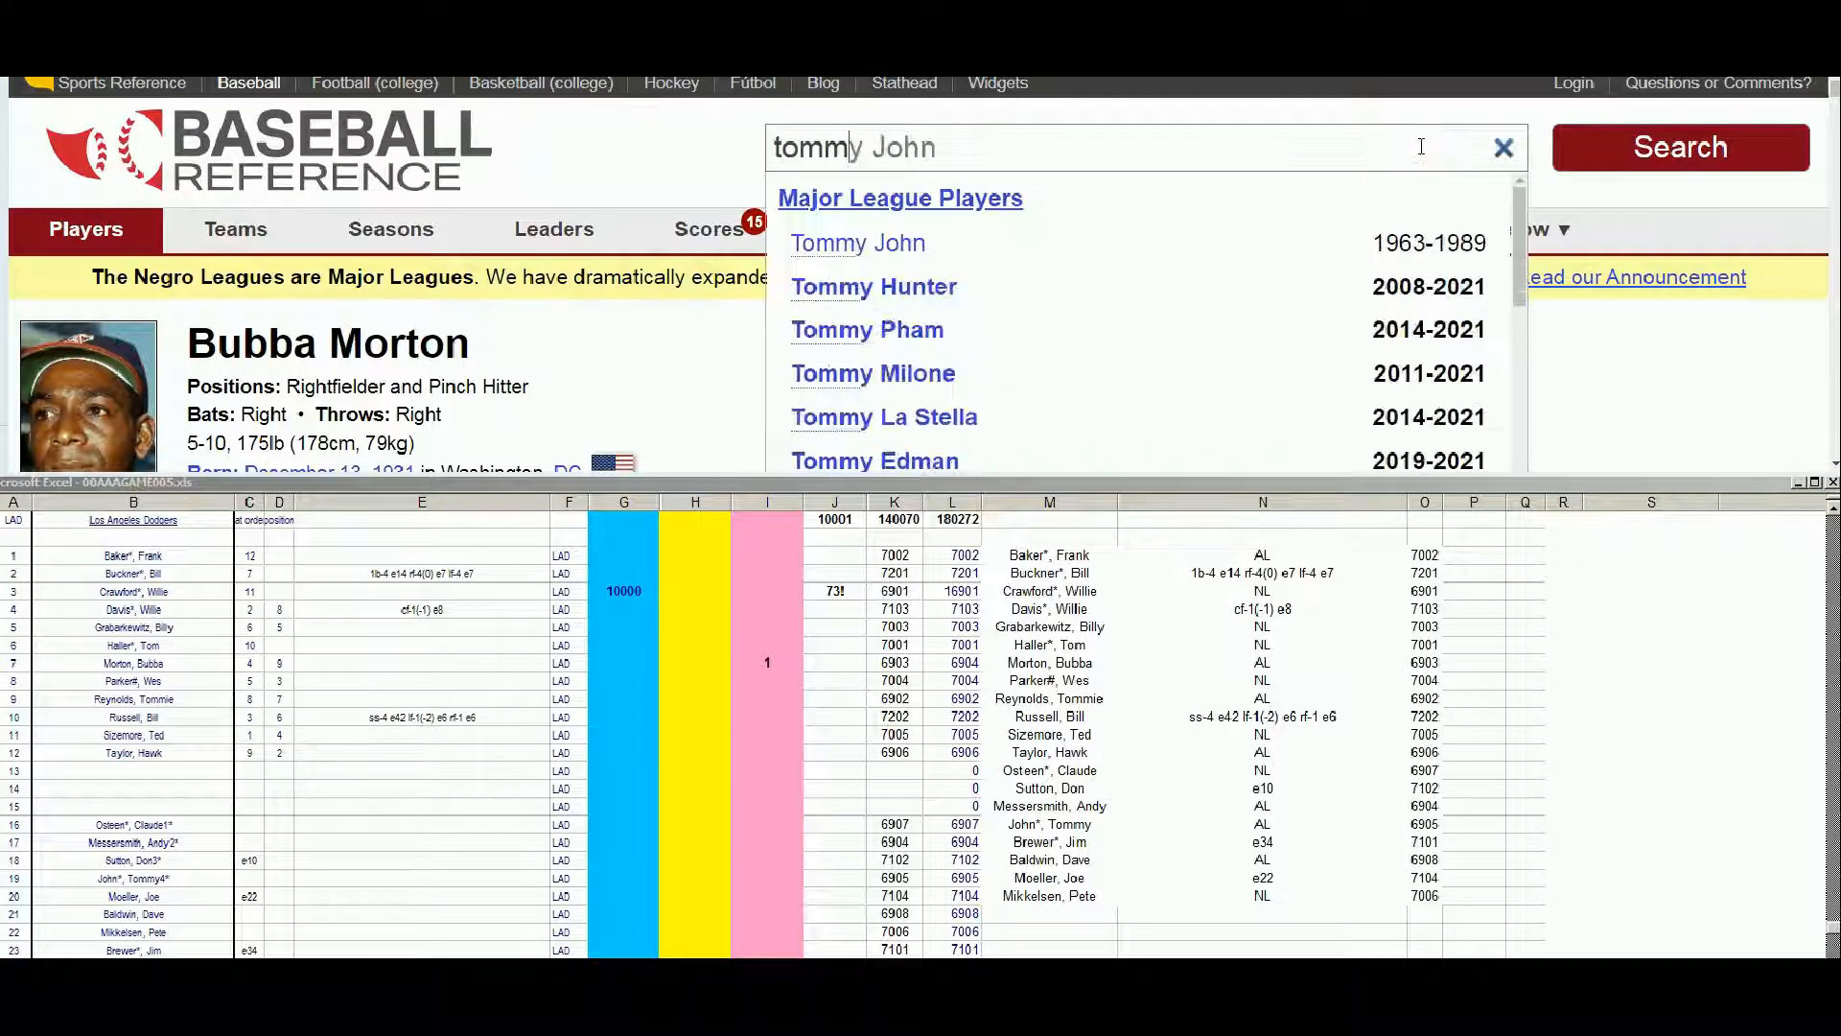
key(BackSpace)
key(BackSpace)
key(BackSpace)
text(ie re)
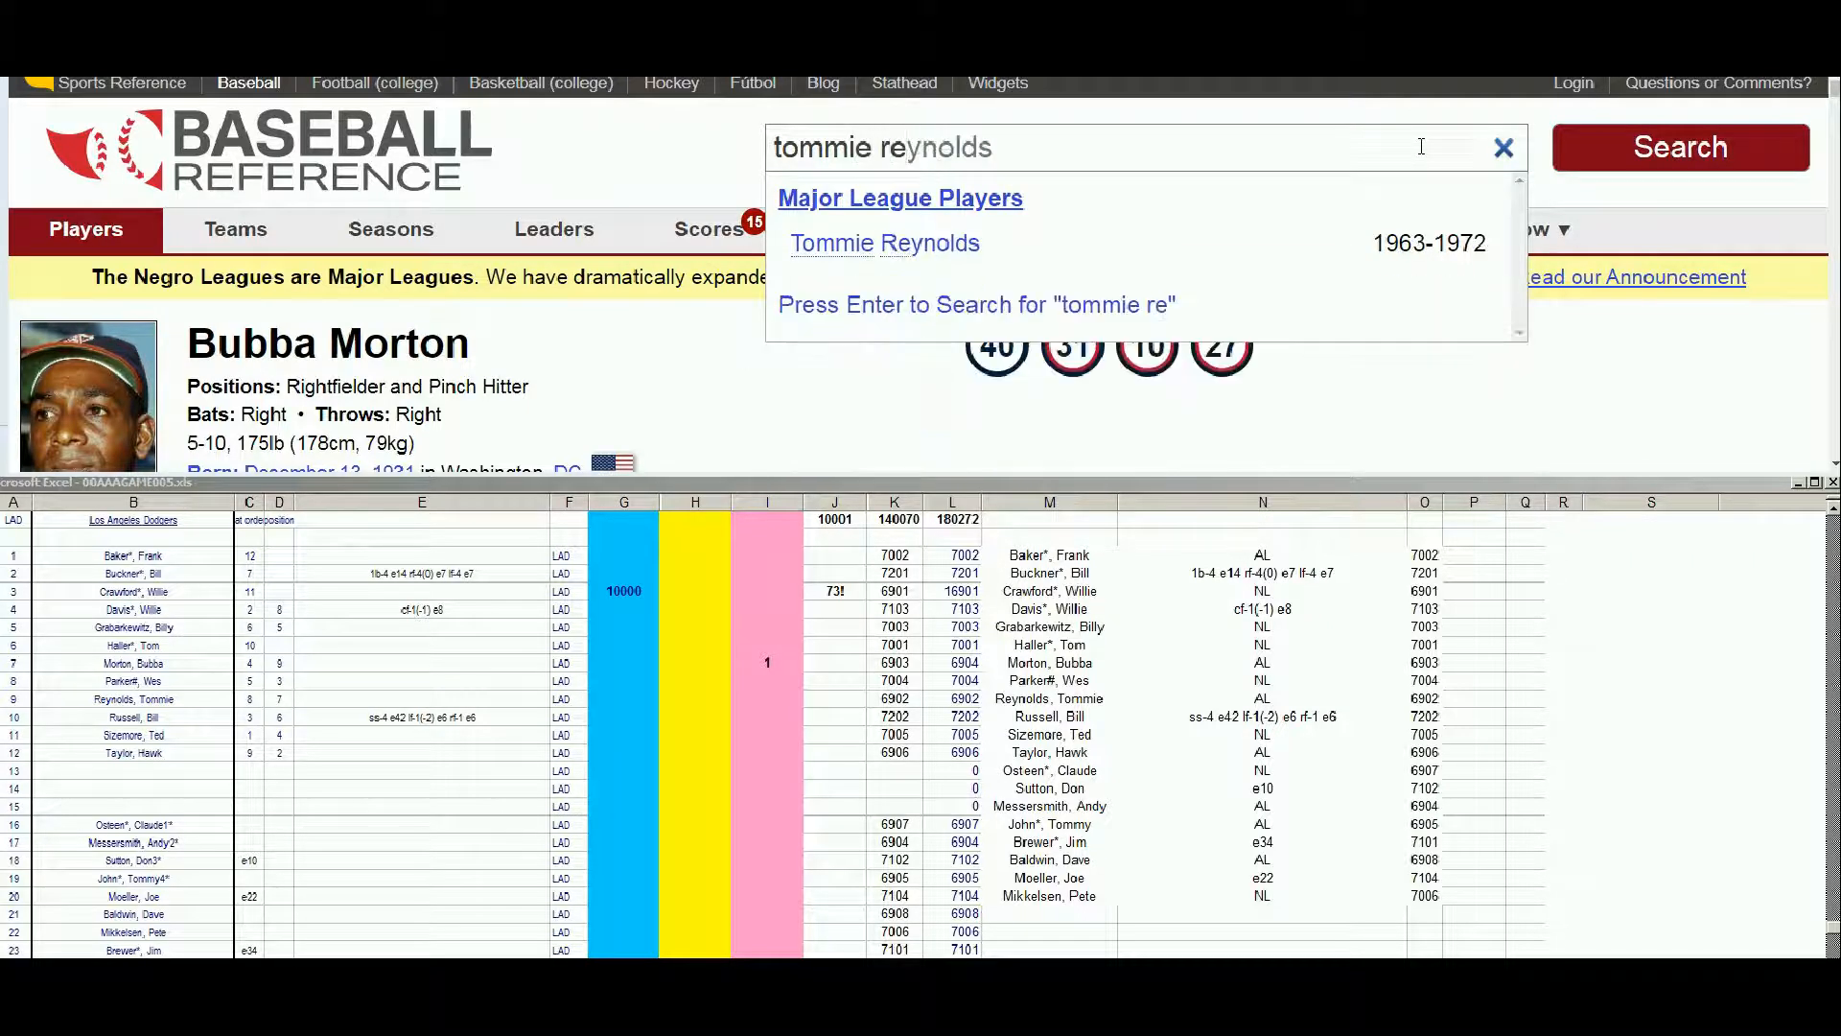
click(941, 246)
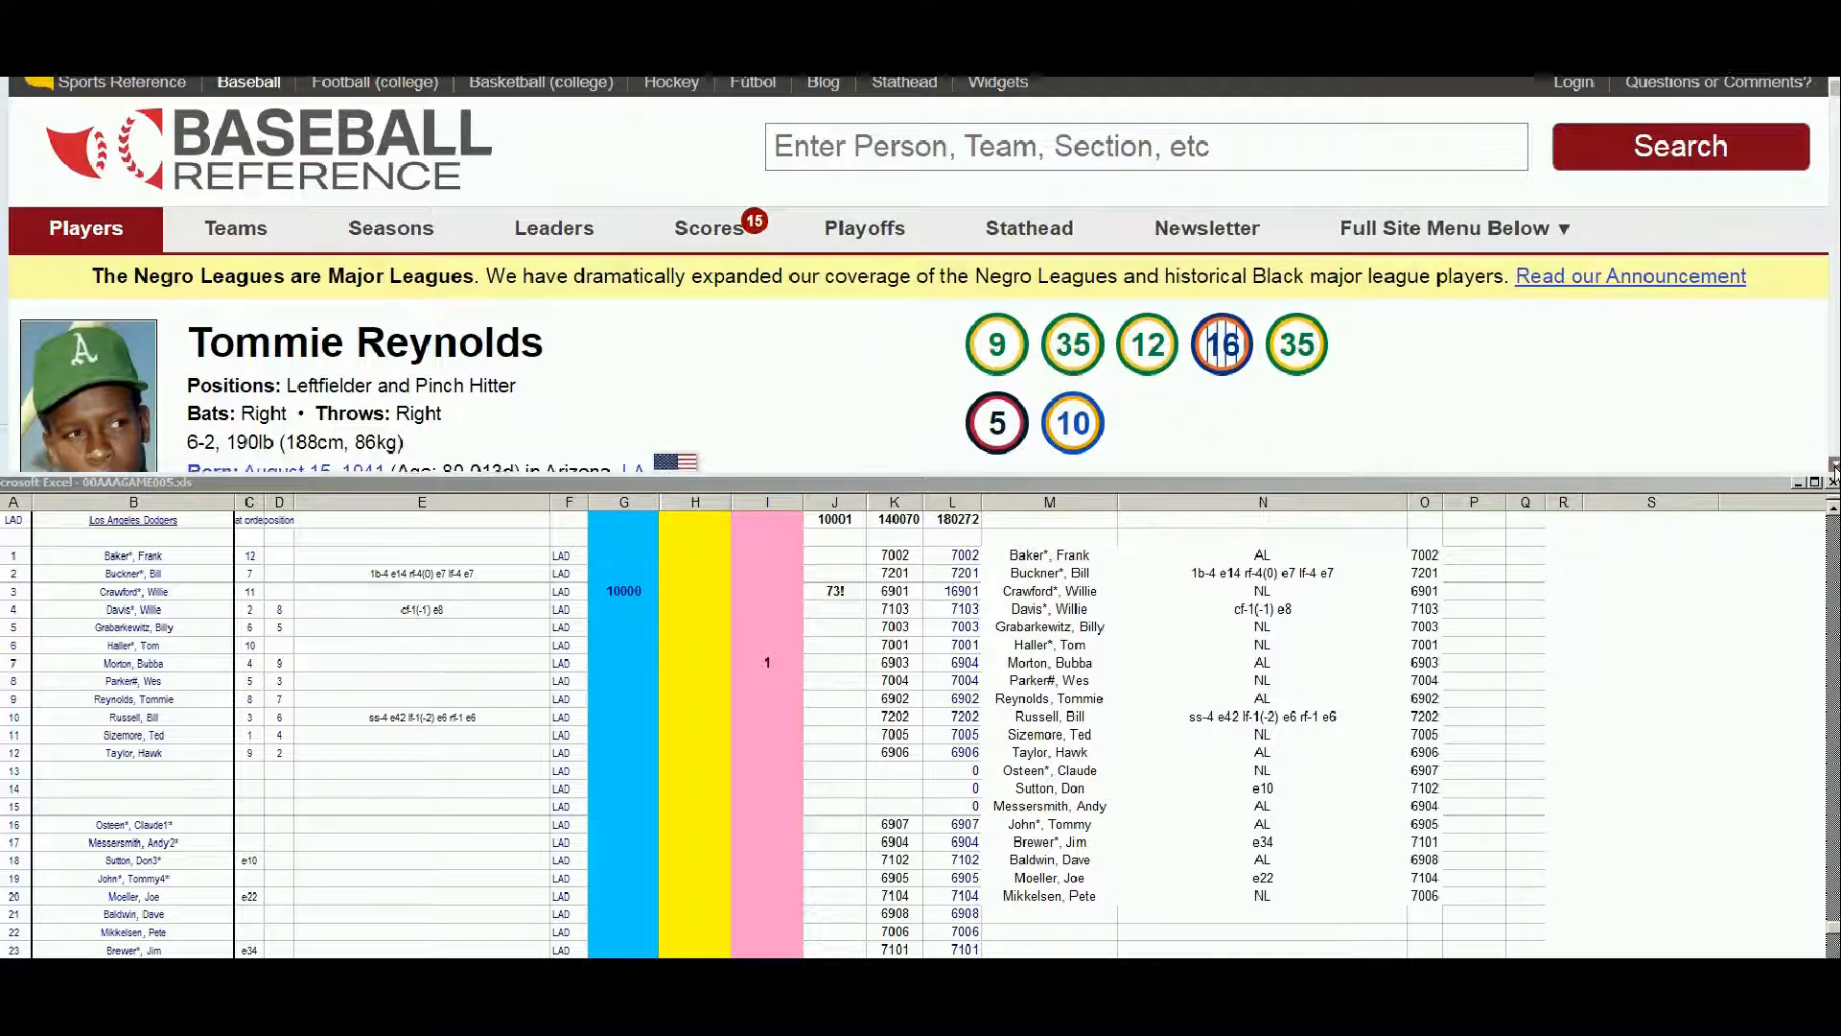
scroll(1832, 467, down, 5)
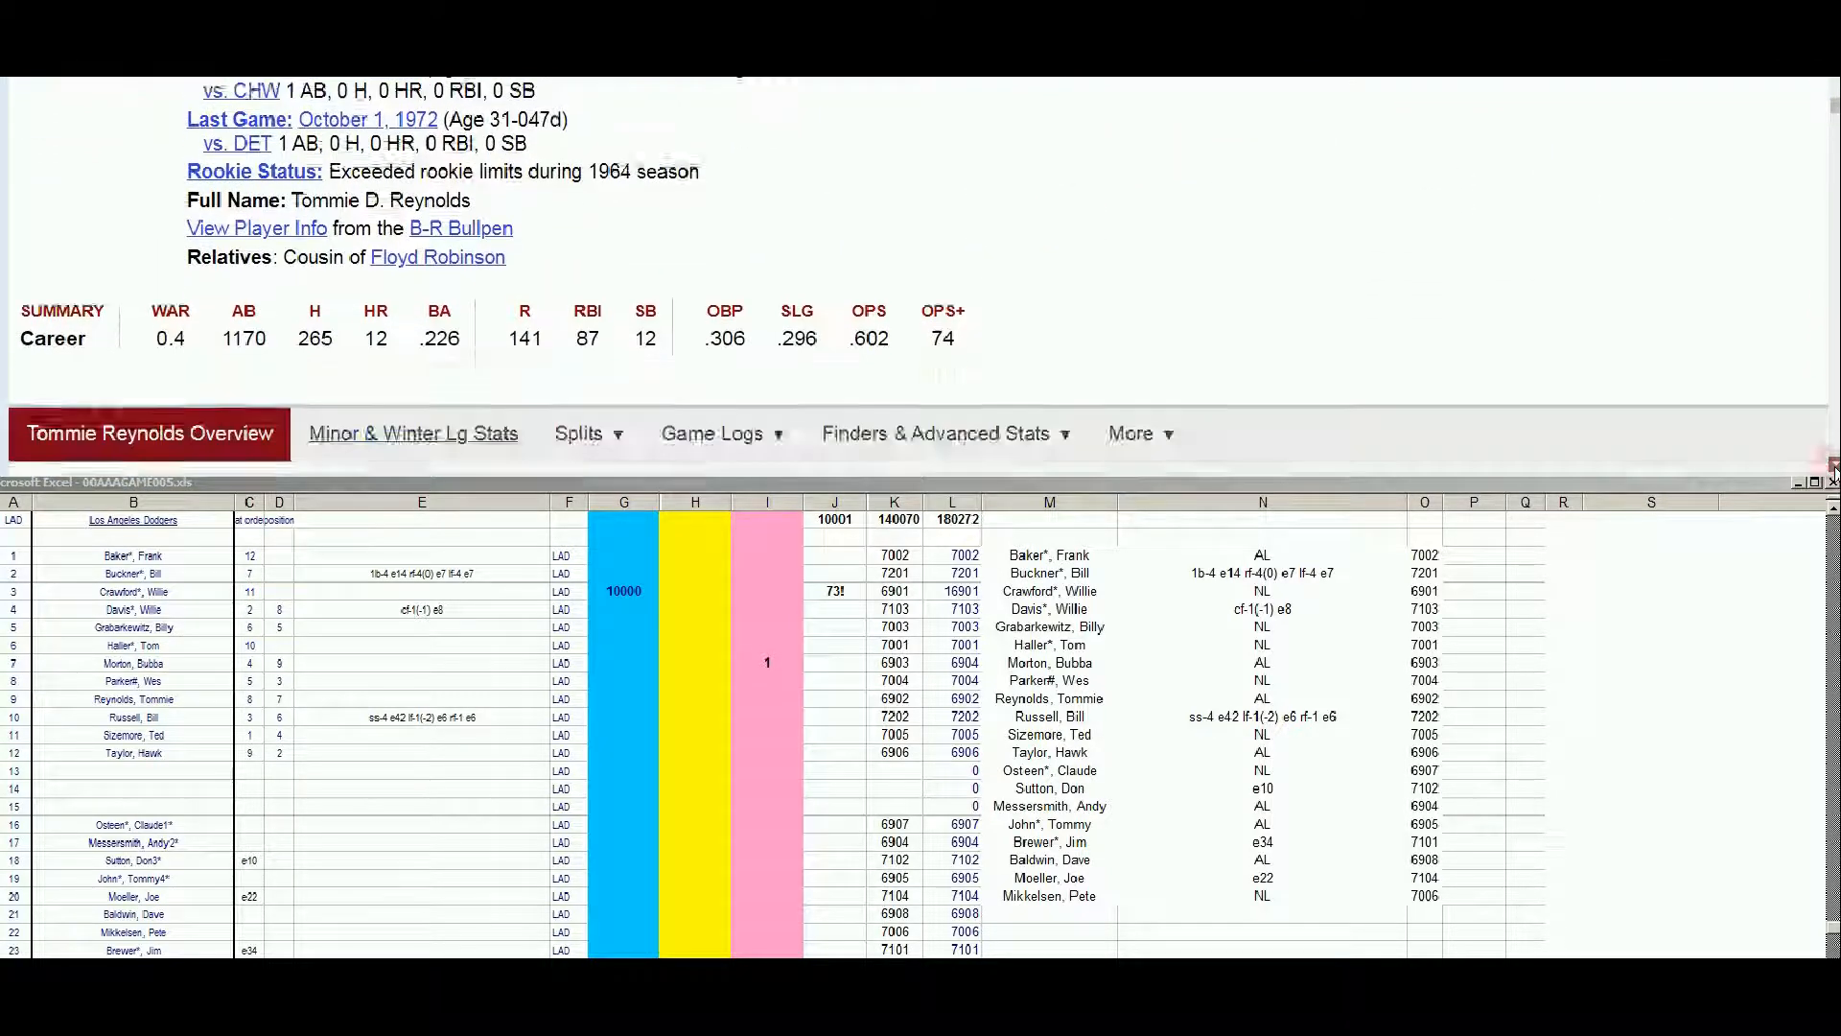
scroll(1832, 467, down, 4)
scroll(1833, 469, down, 3)
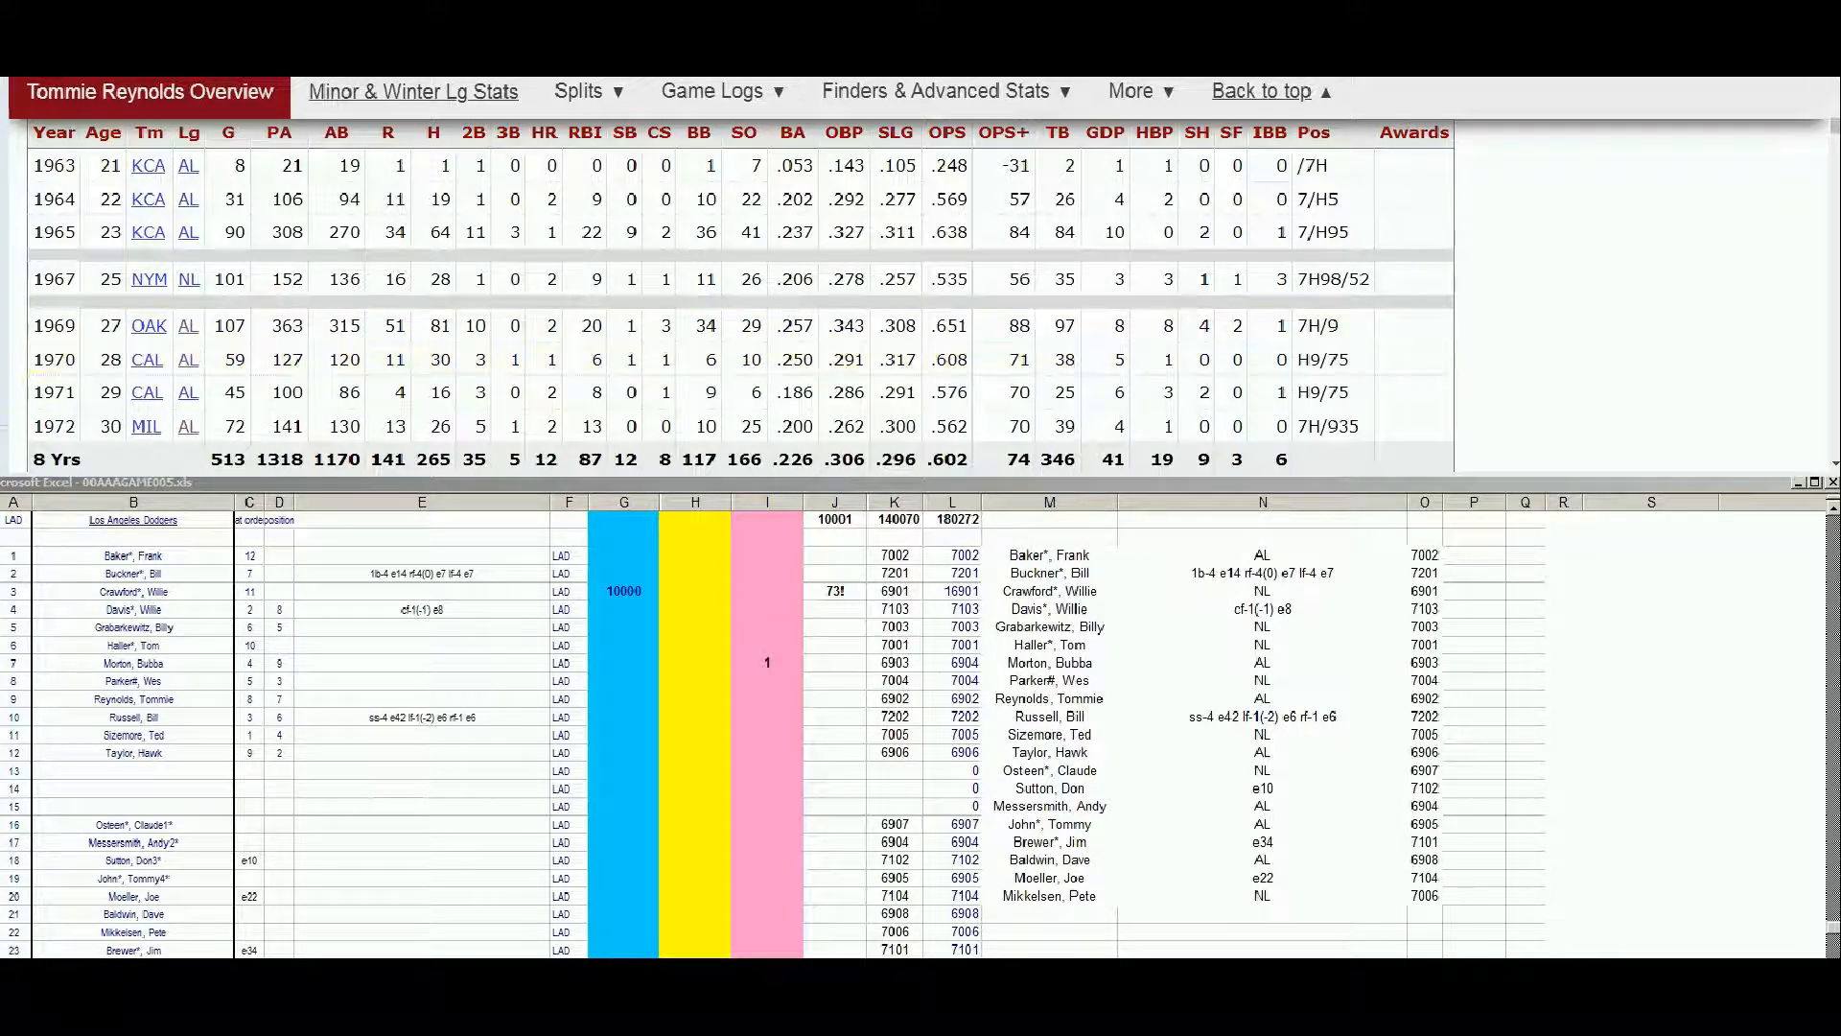
Open the 1970 (REPRINT) Strat-O-Matic roster from Gary's season roster page and check its American League additional players list
key(ctrl+Tab)
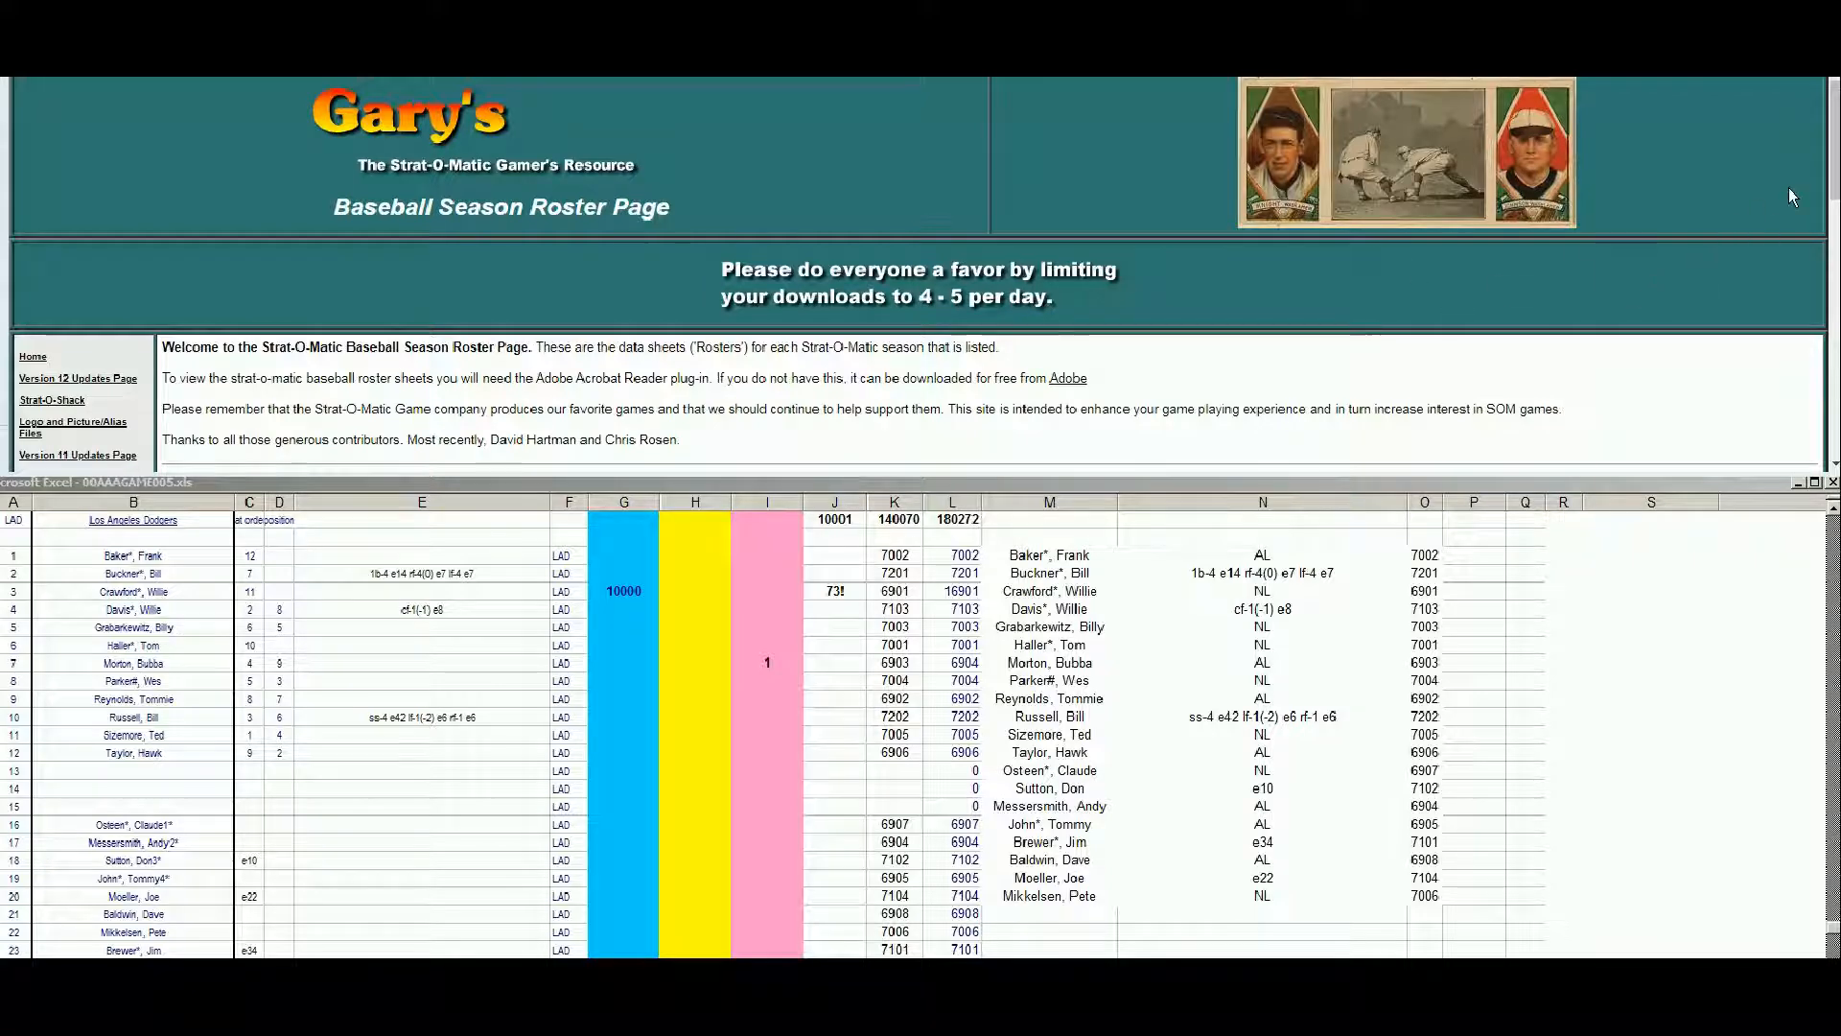
drag(1831, 188, 1825, 276)
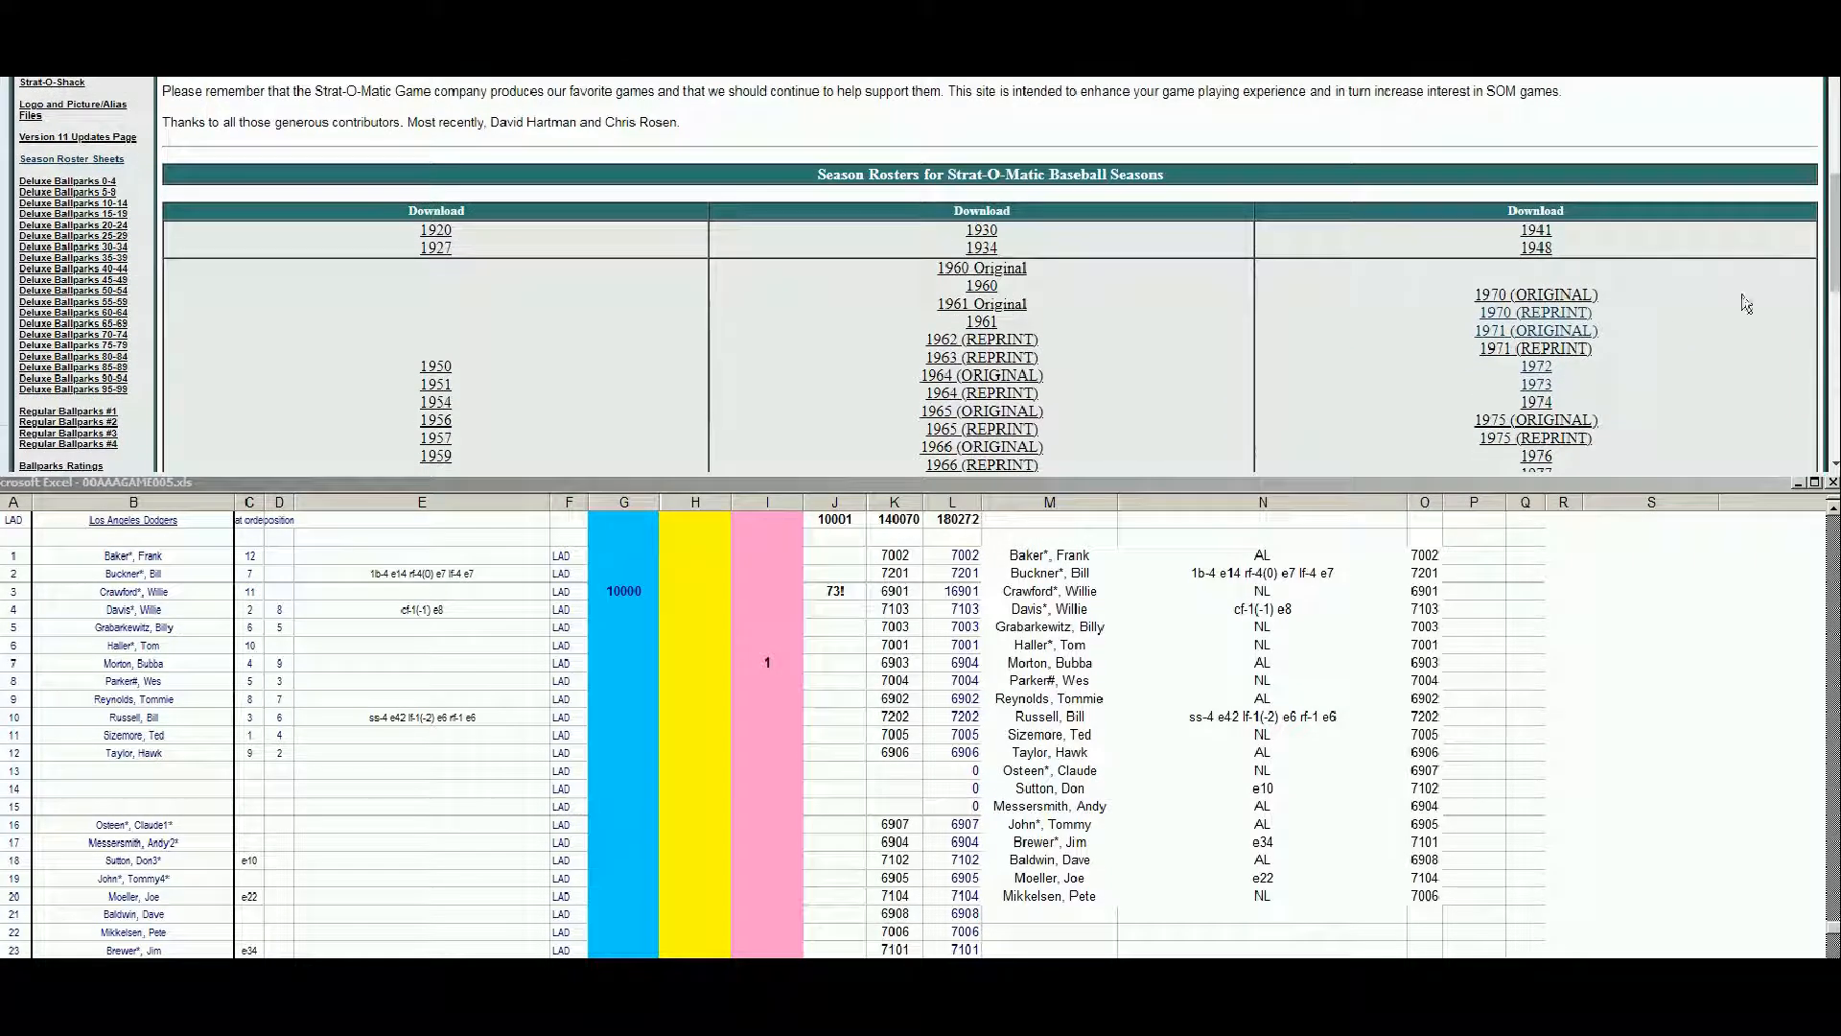
click(1557, 317)
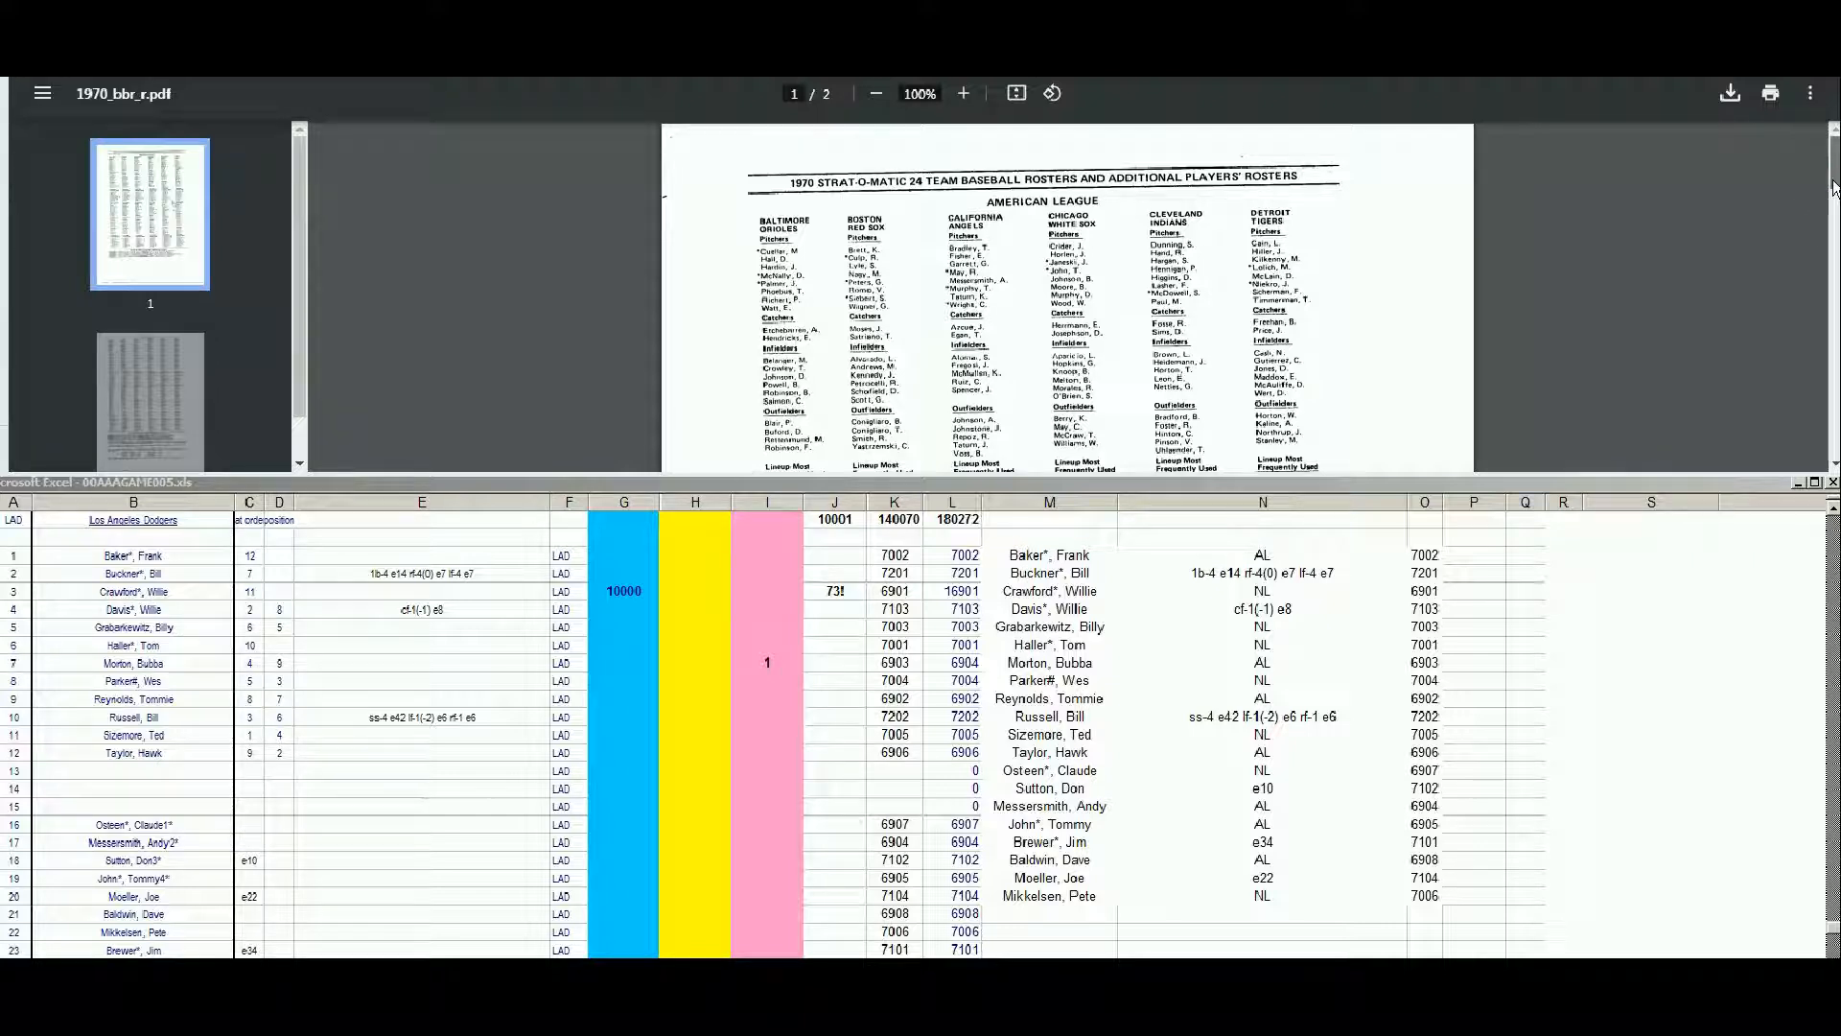
scroll(1833, 187, down, 1)
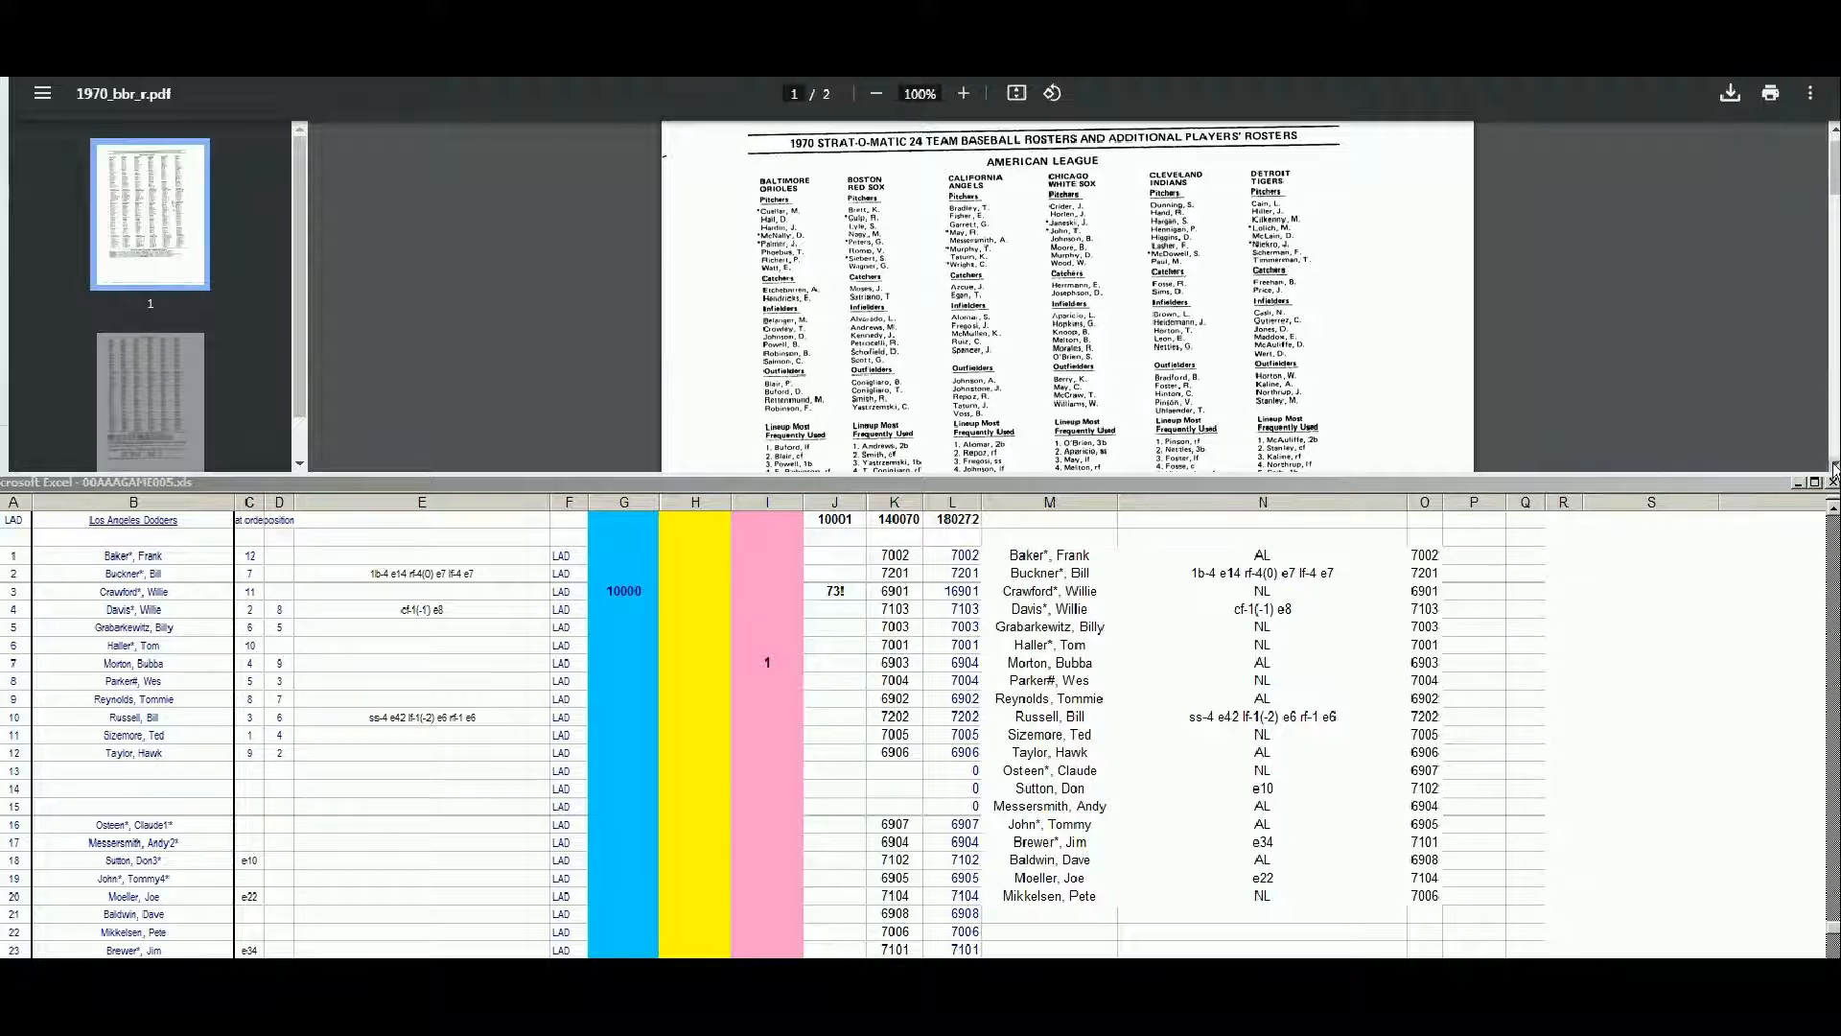
scroll(1833, 469, down, 7)
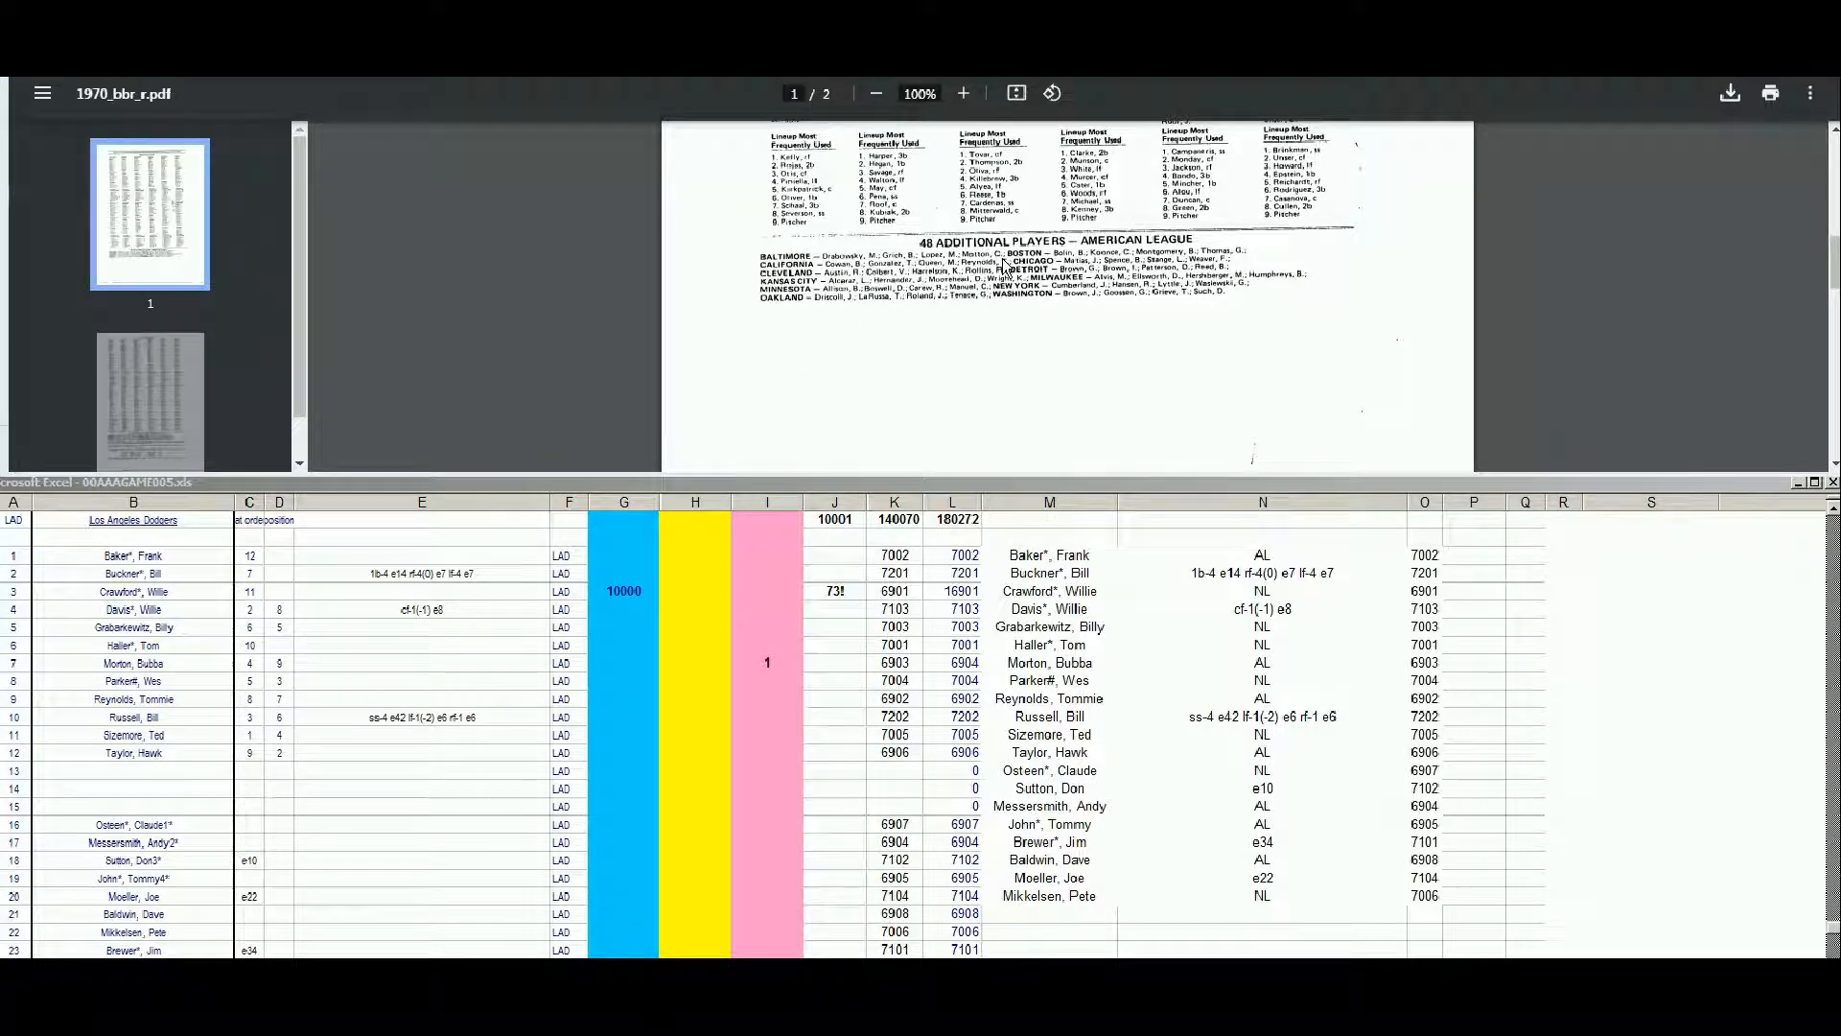
click(703, 606)
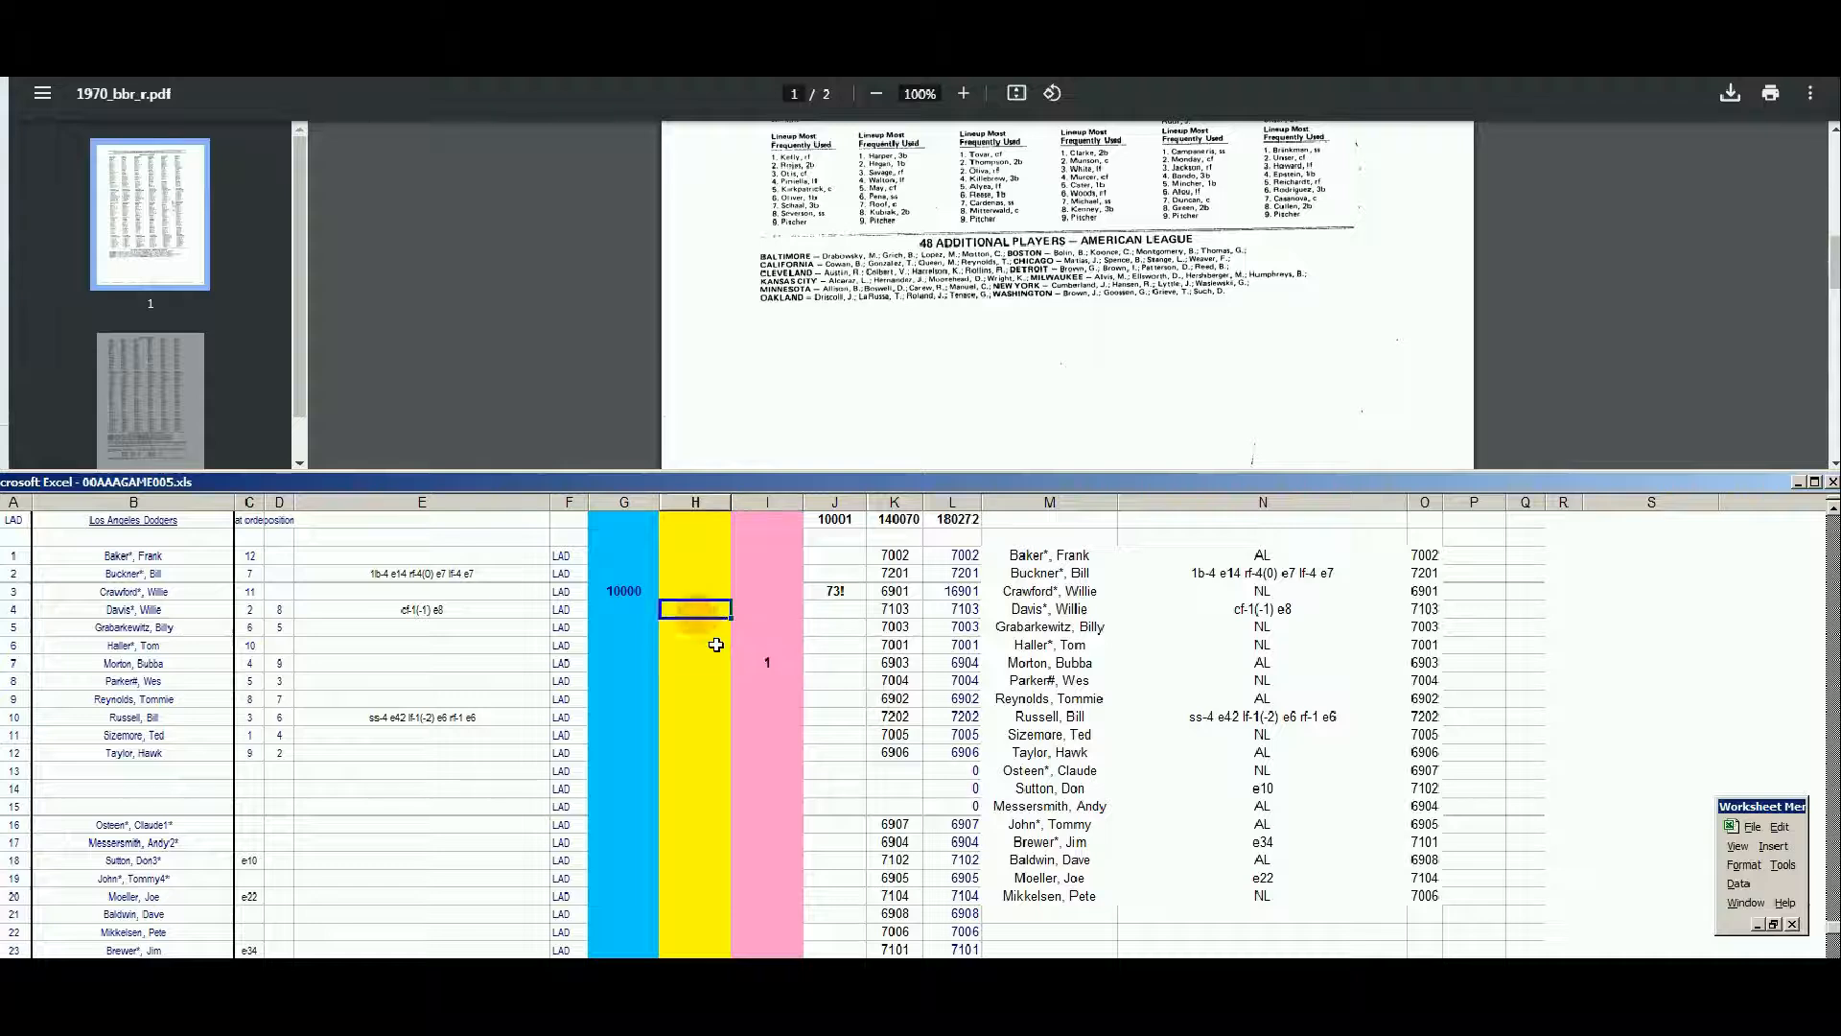
key(Up)
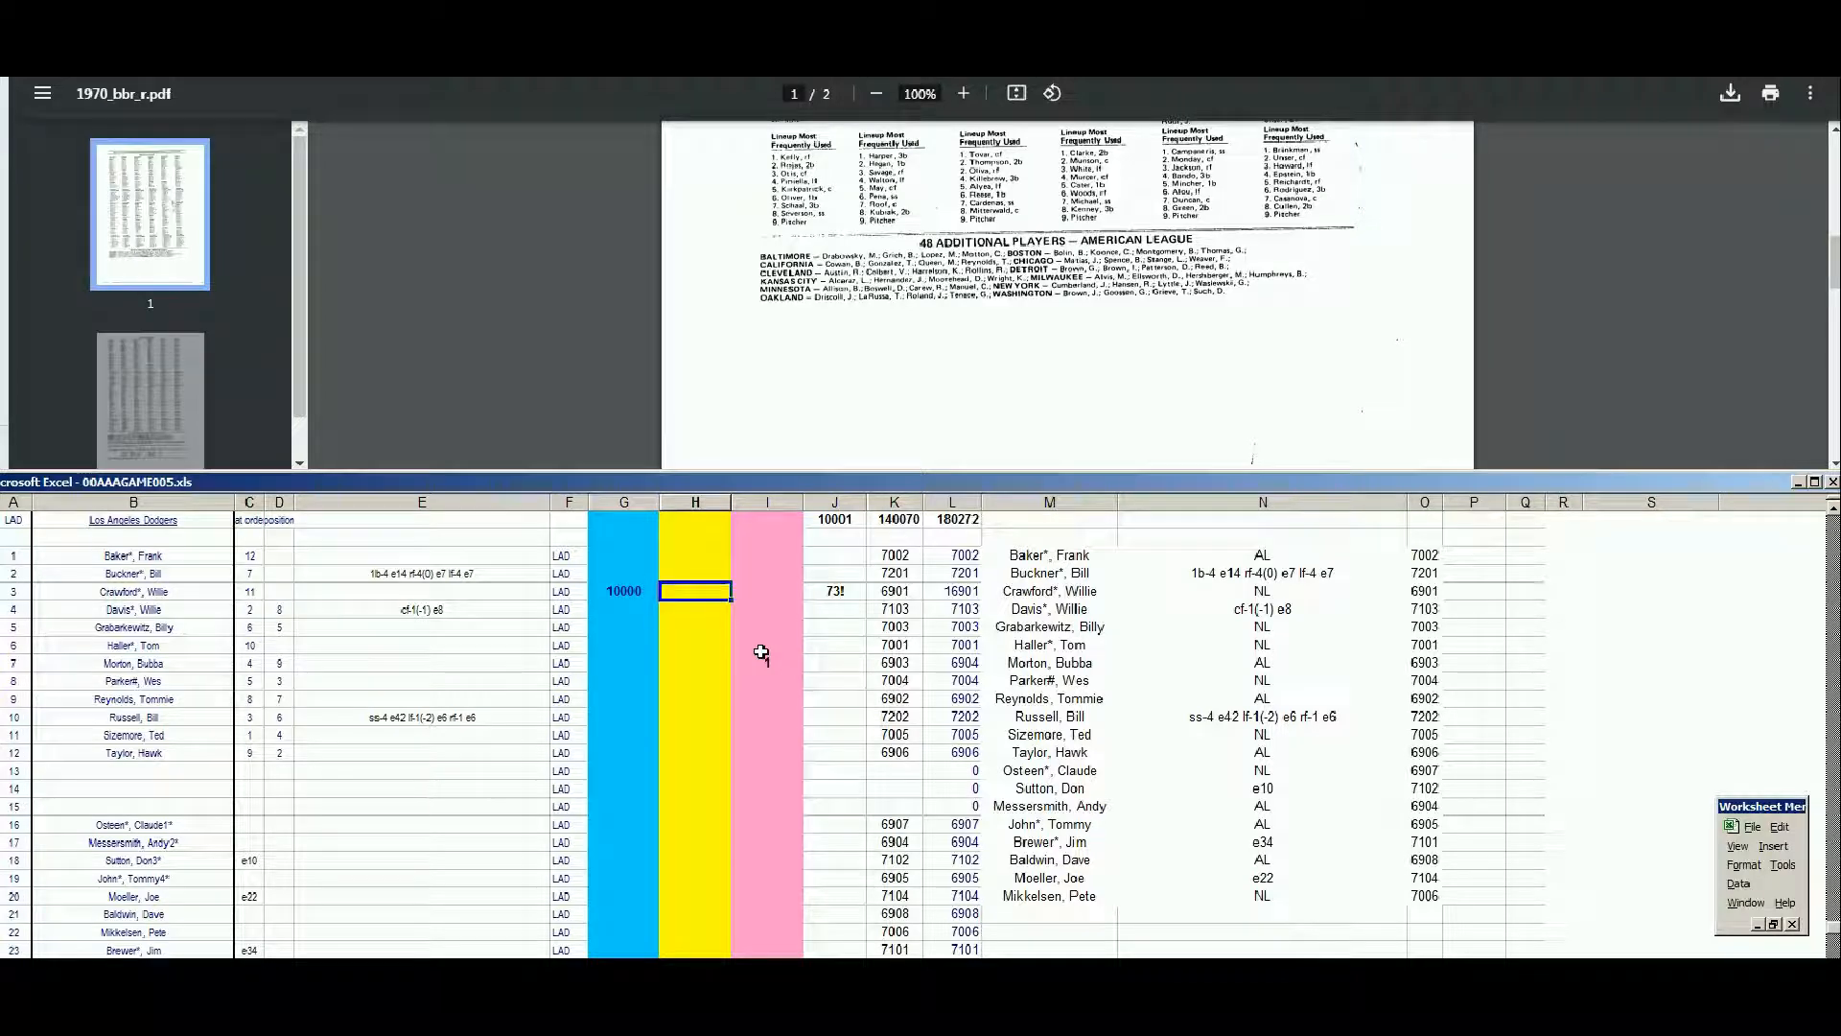
key(Down)
key(Down)
key(Down)
key(Down)
key(Down)
key(Down)
text(100)
key(Return)
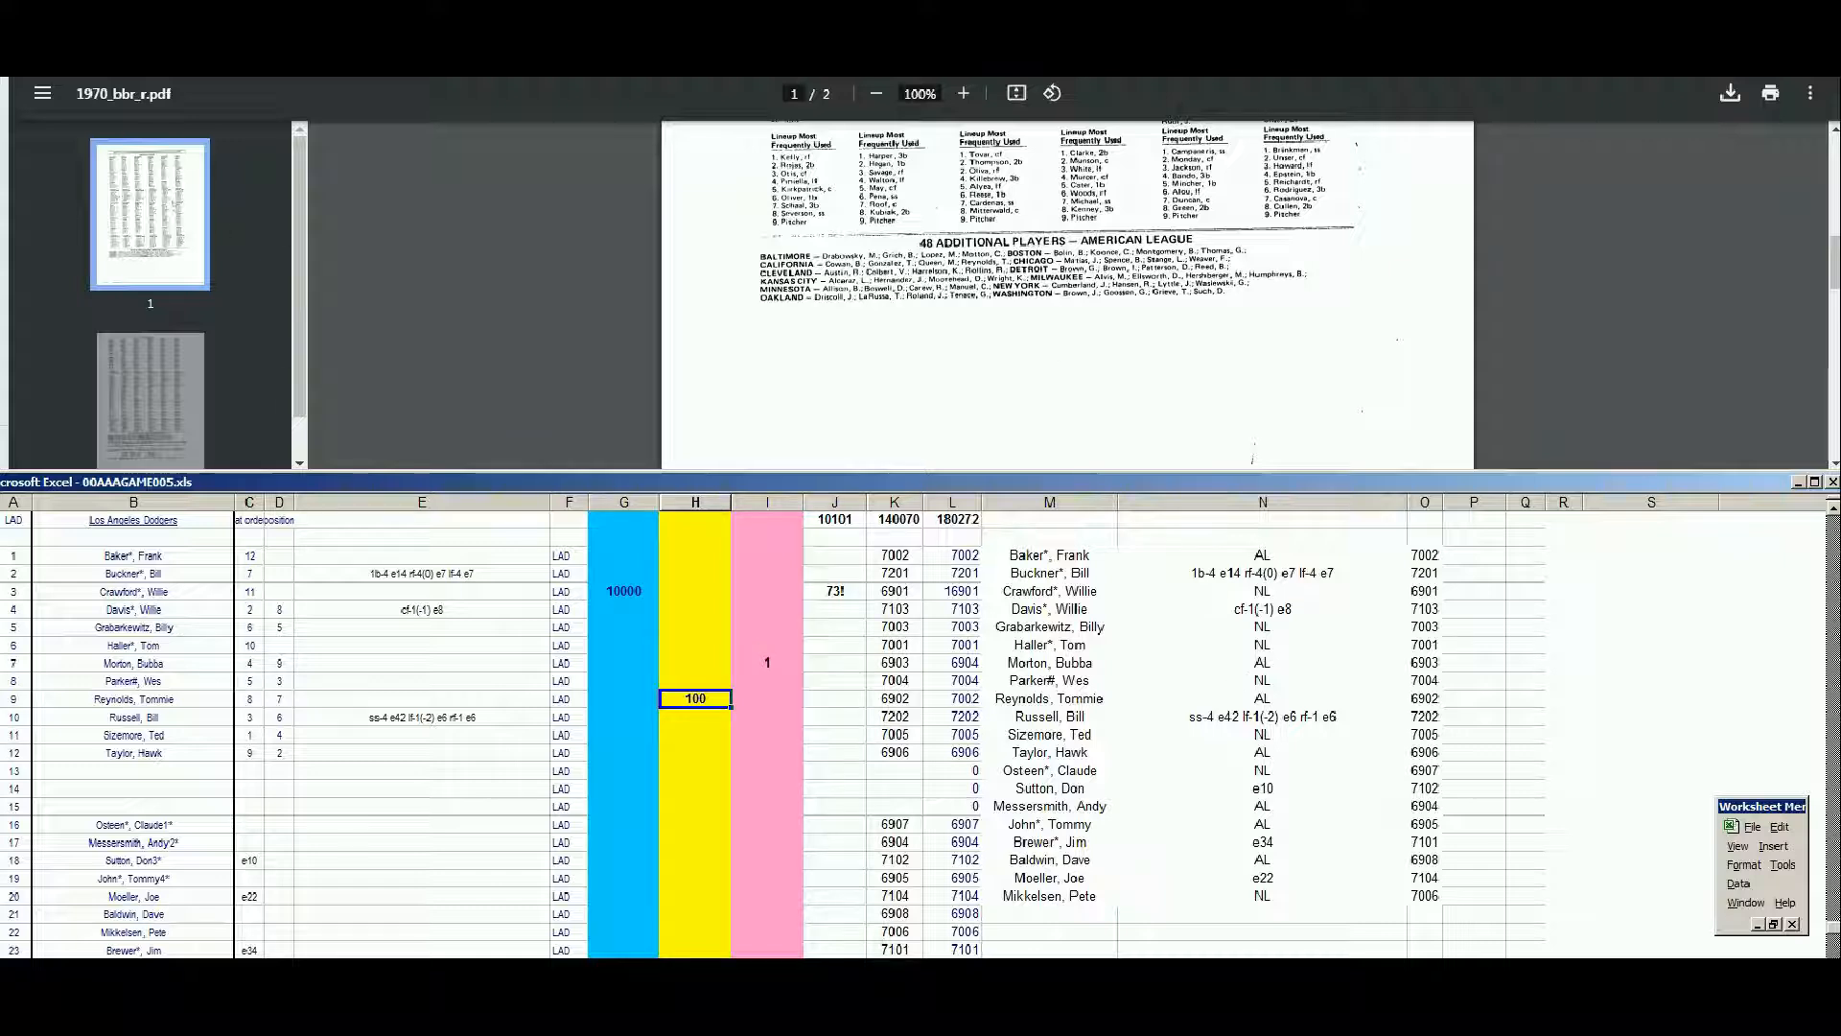
Search Baseball Reference for Bob Taylor, open the 1970 player's page and examine his standard batting record
key(alt+Tab)
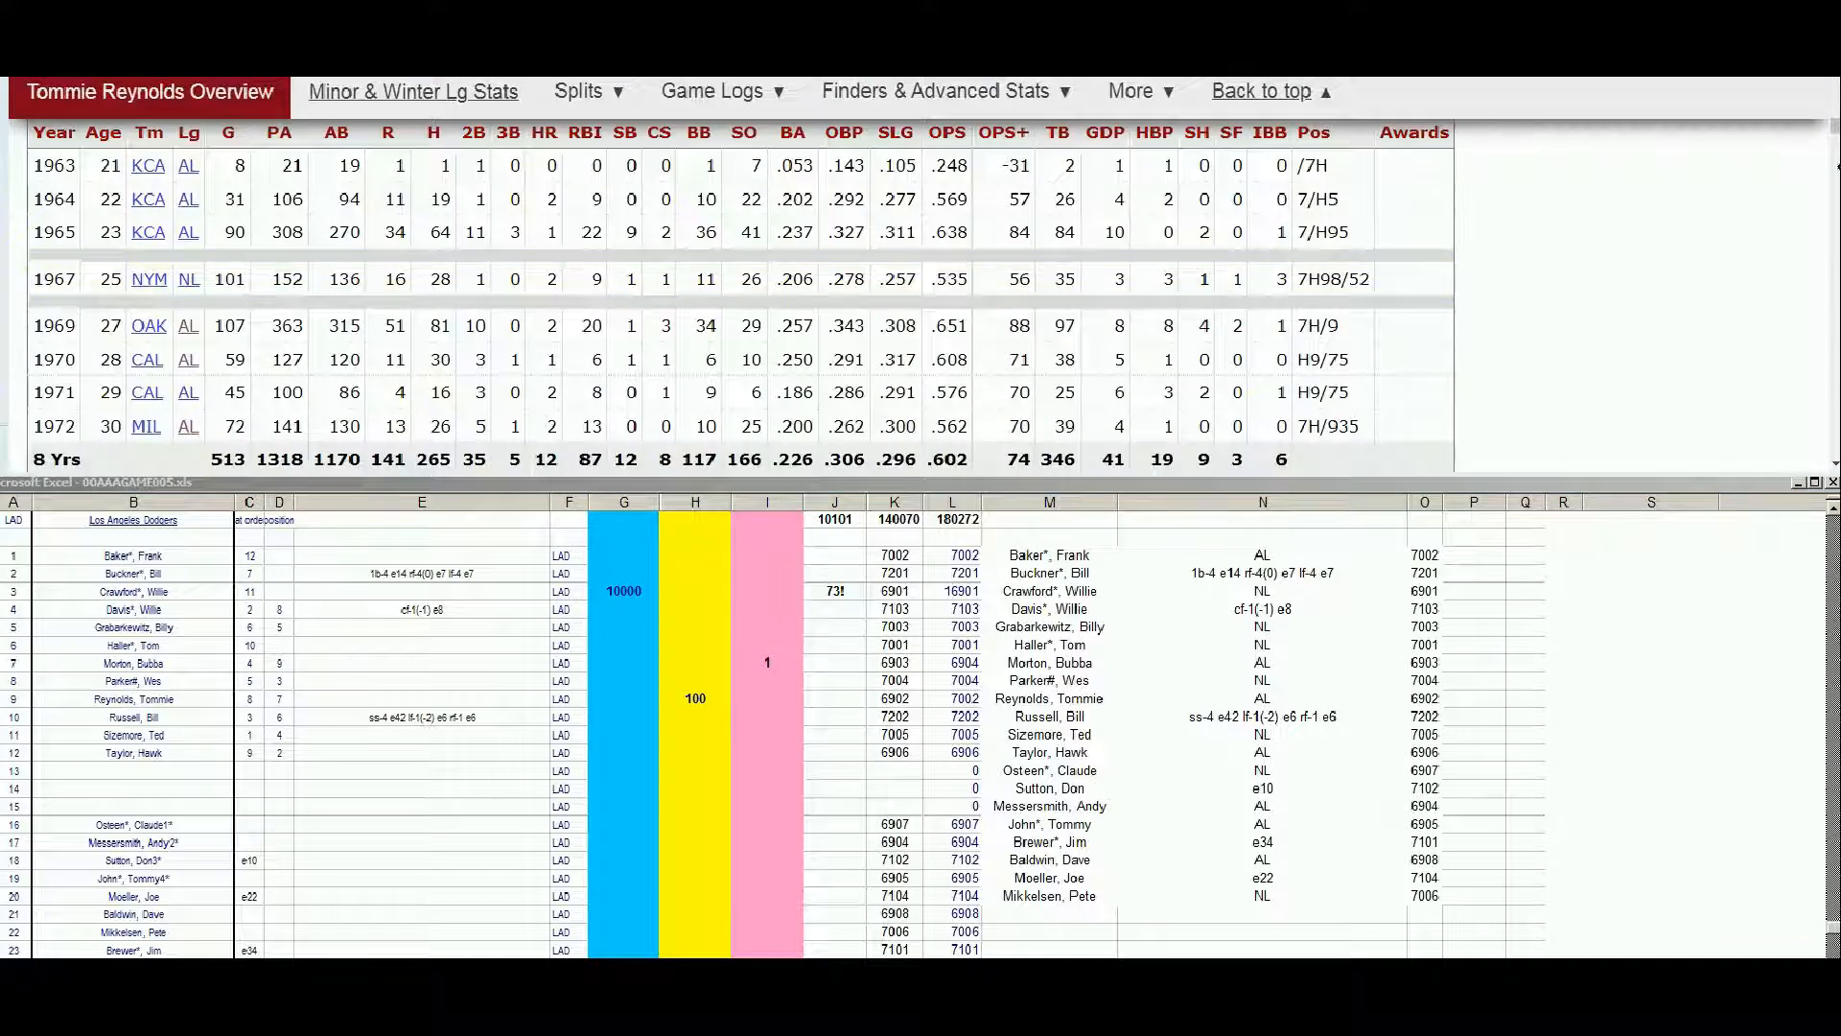
drag(1835, 130, 1835, 84)
click(1422, 145)
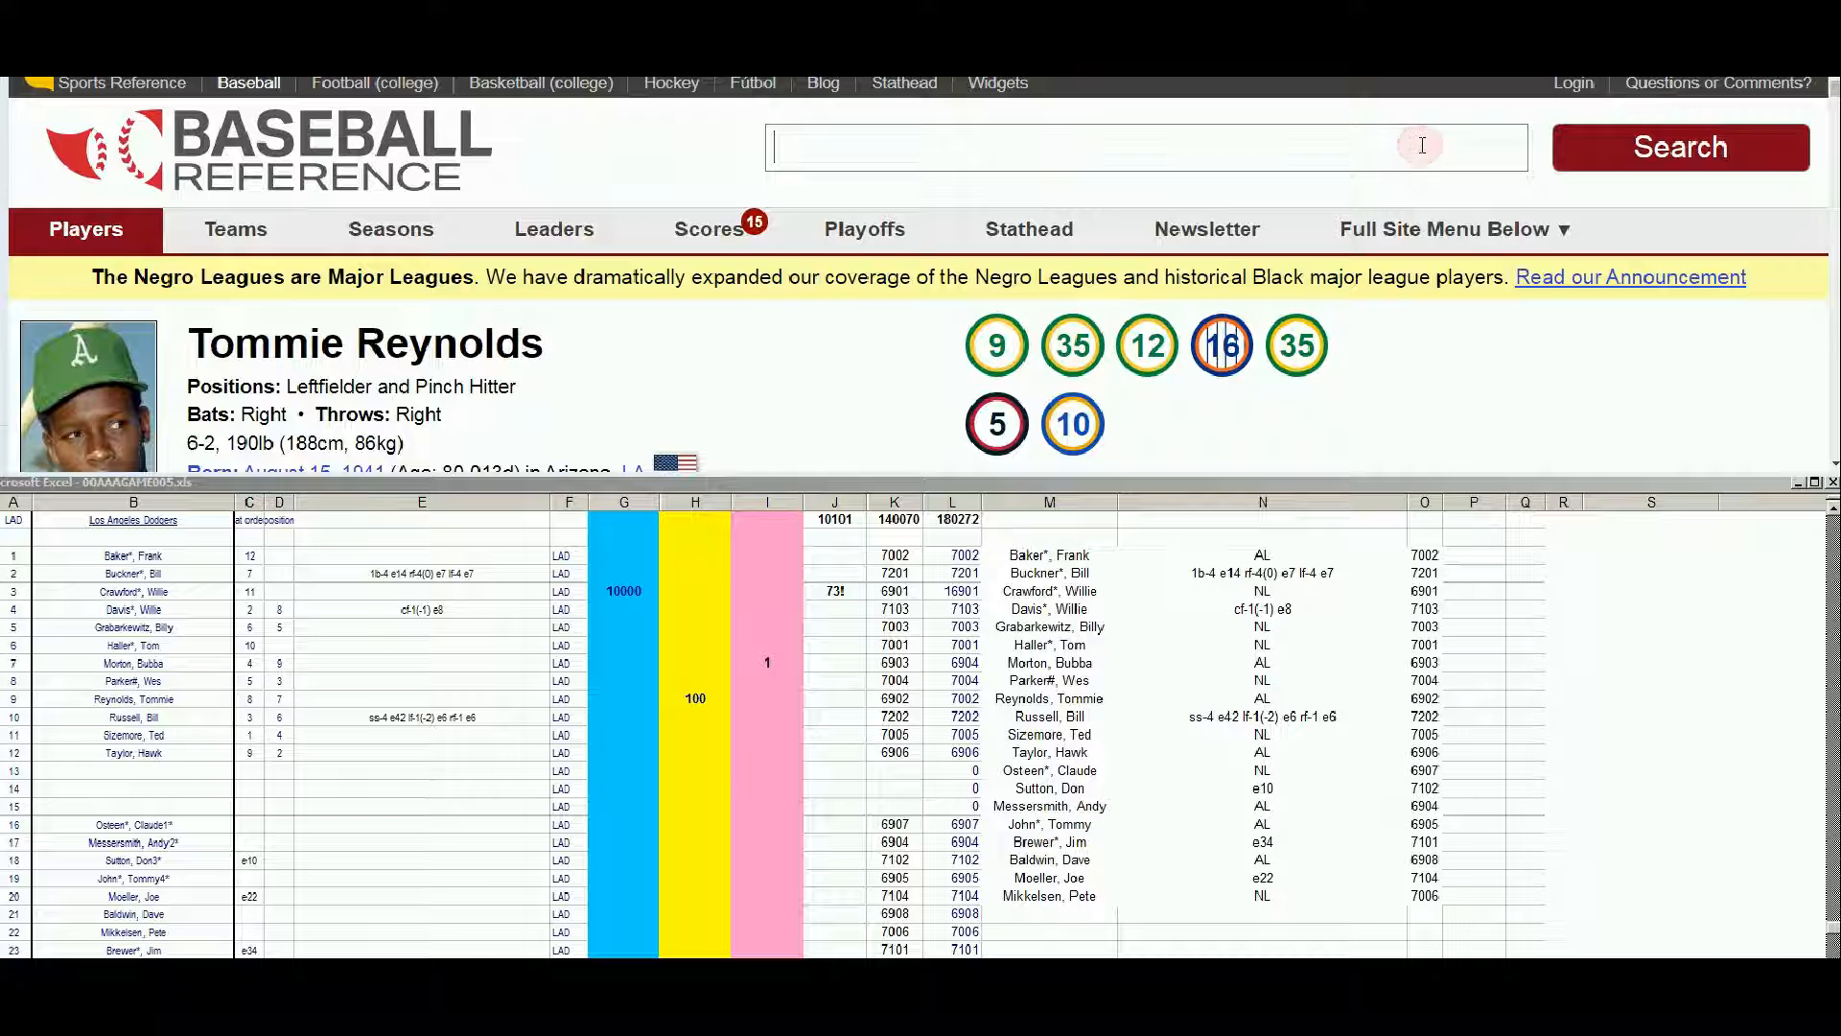
text(bob ta)
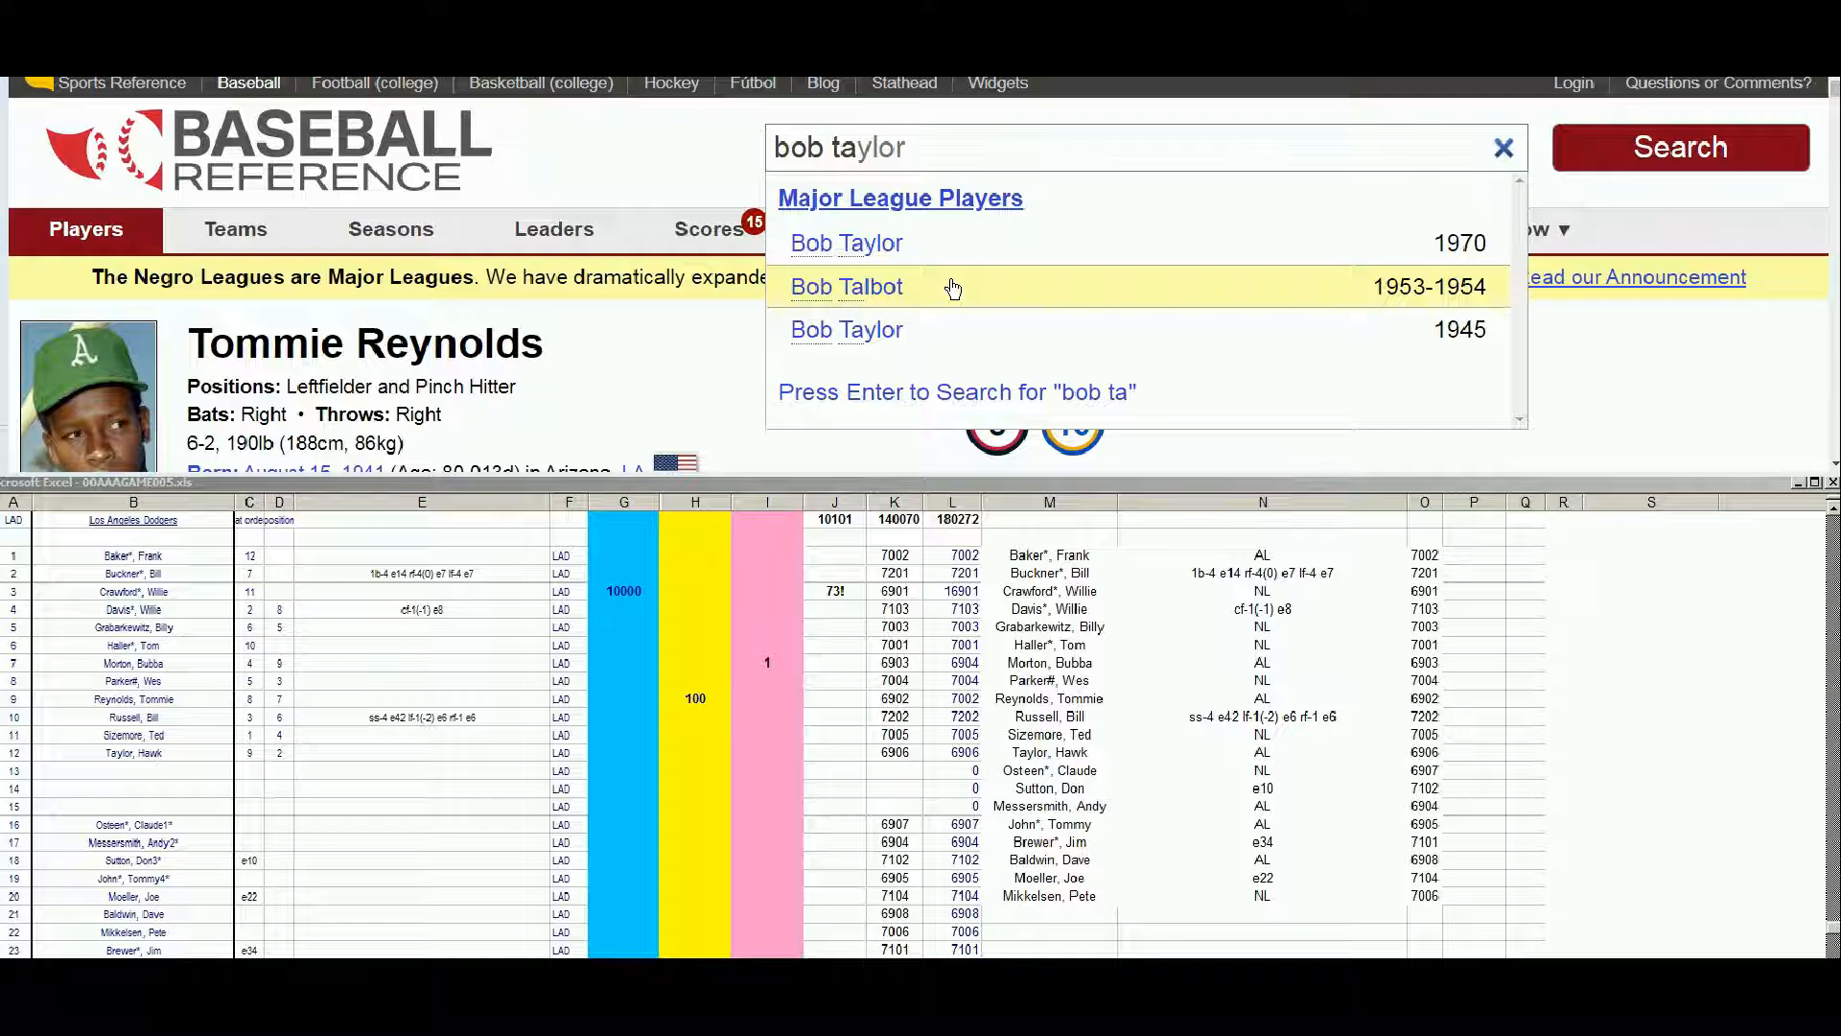
click(894, 245)
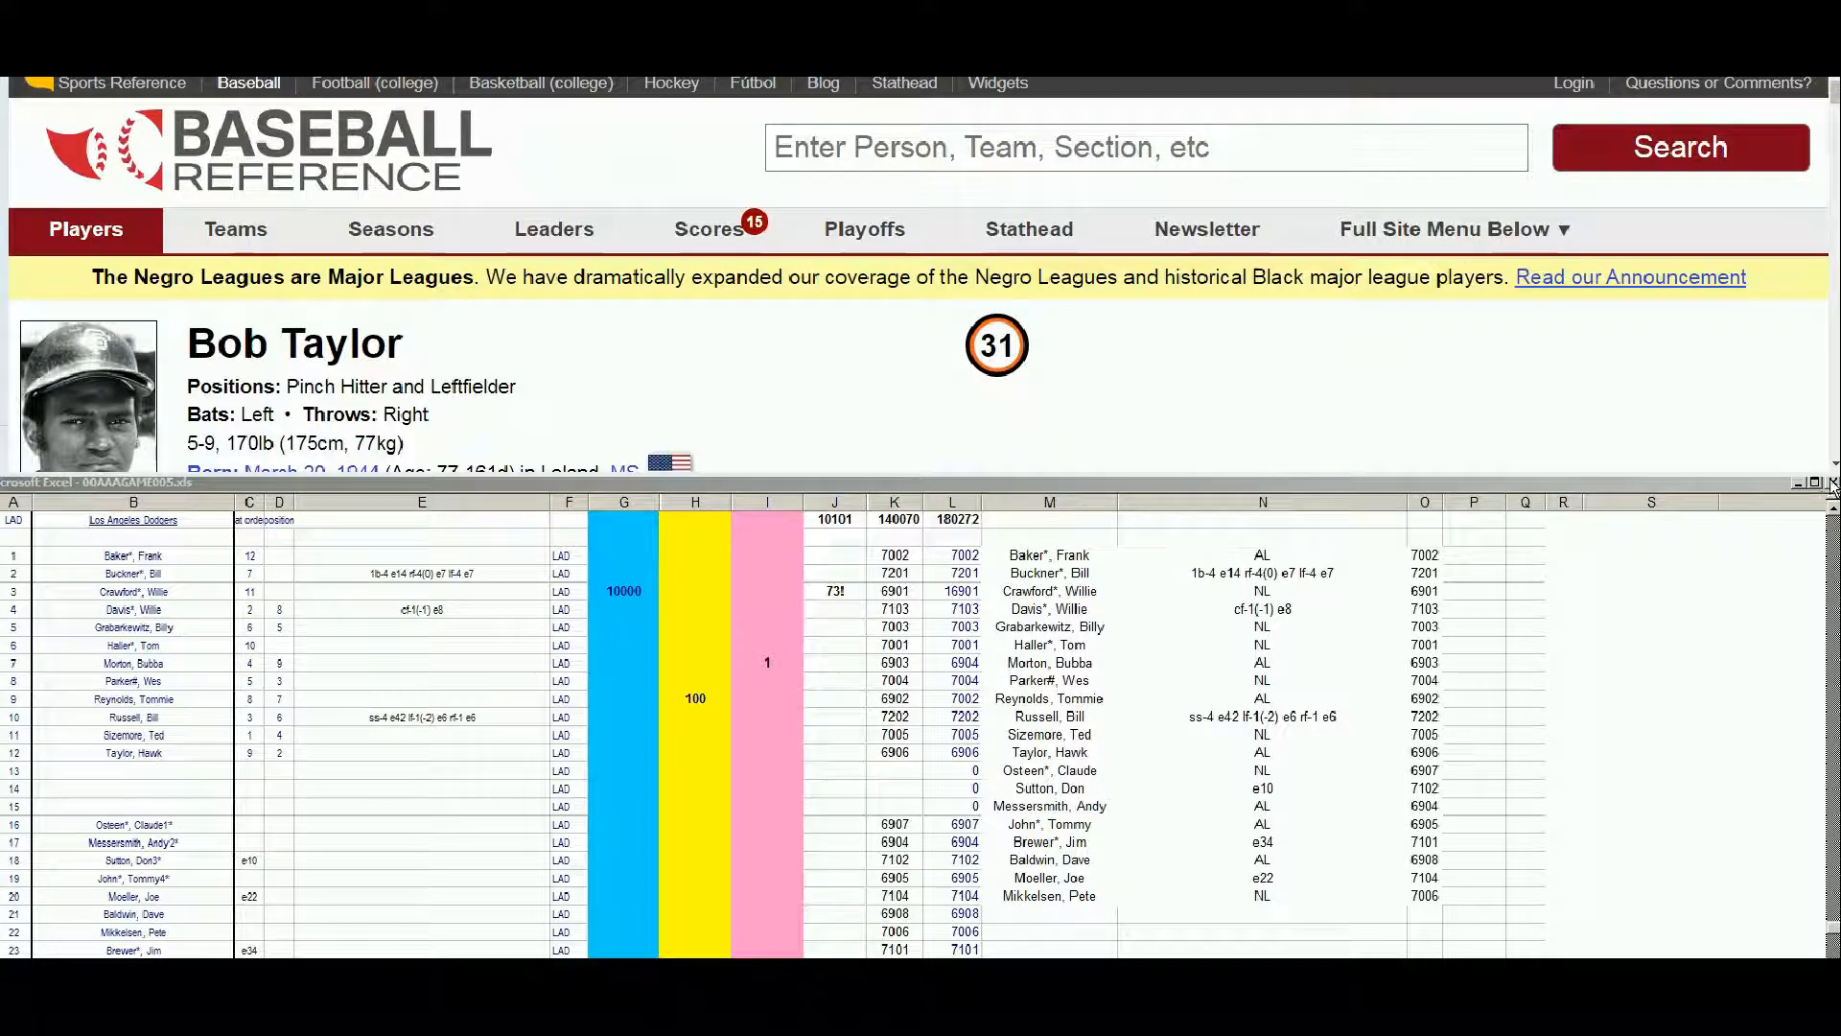
scroll(1834, 467, down, 3)
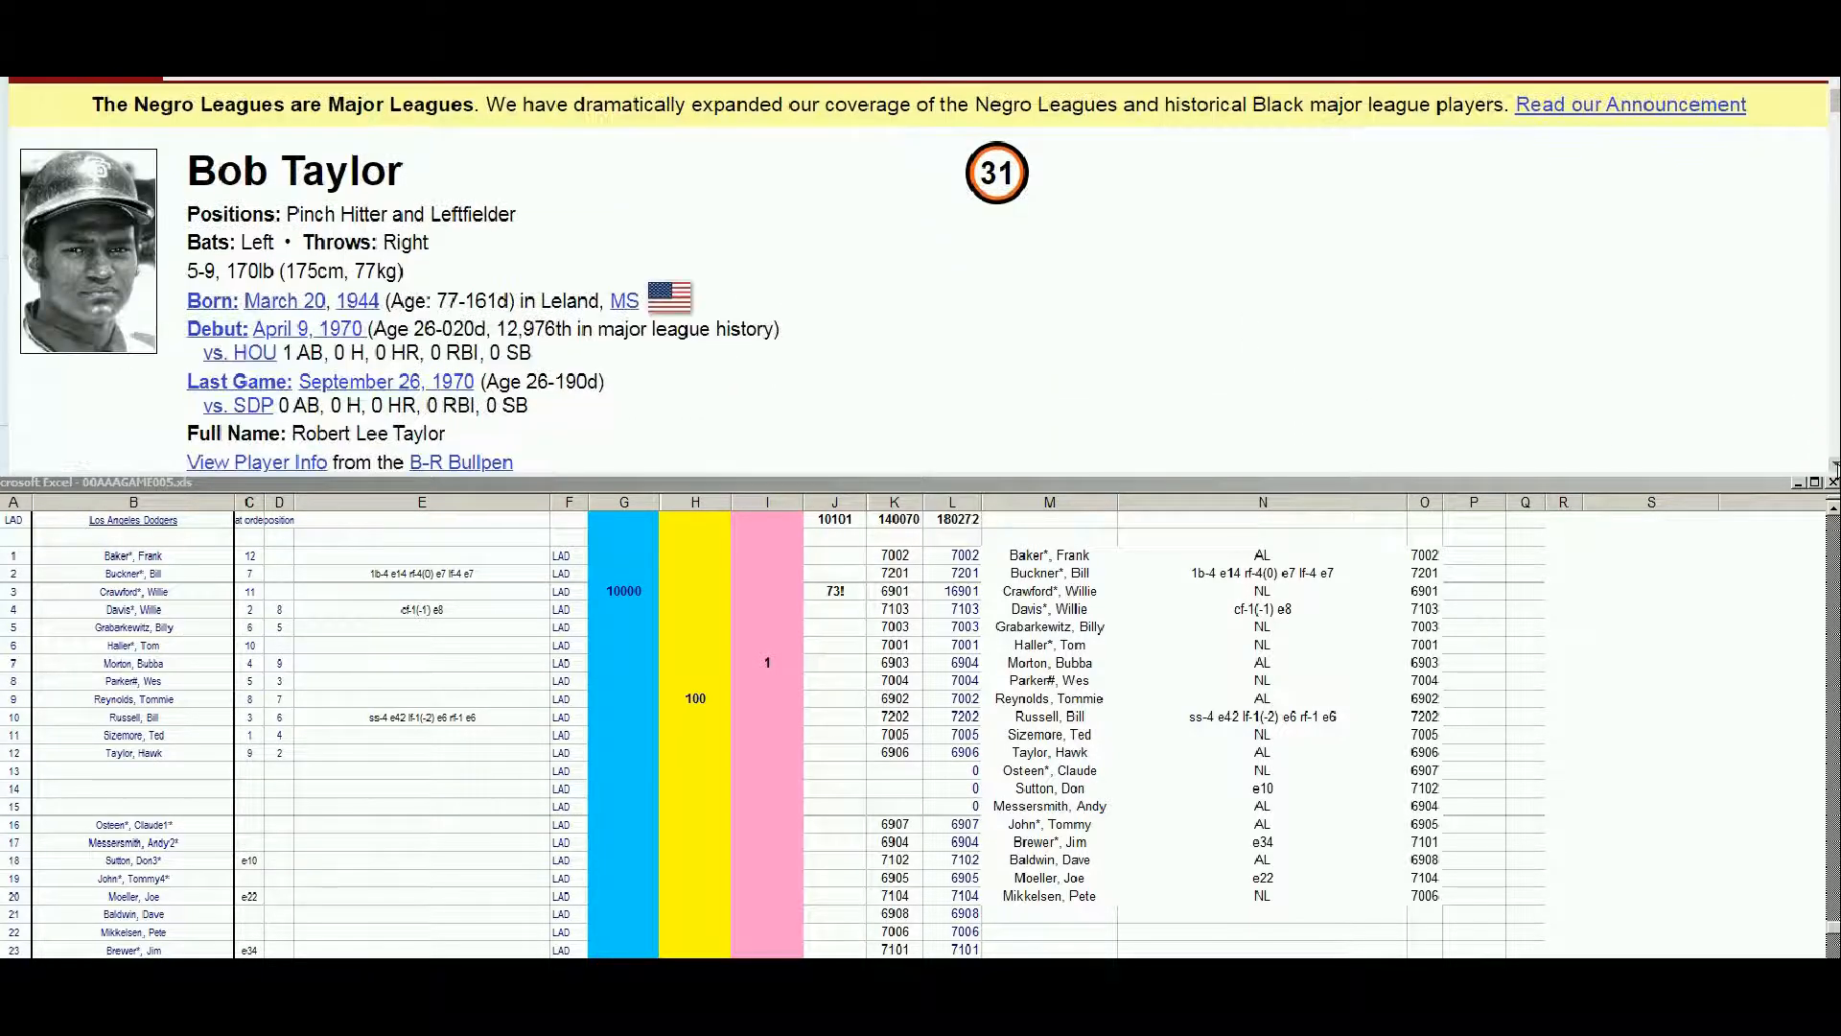
scroll(1834, 467, down, 7)
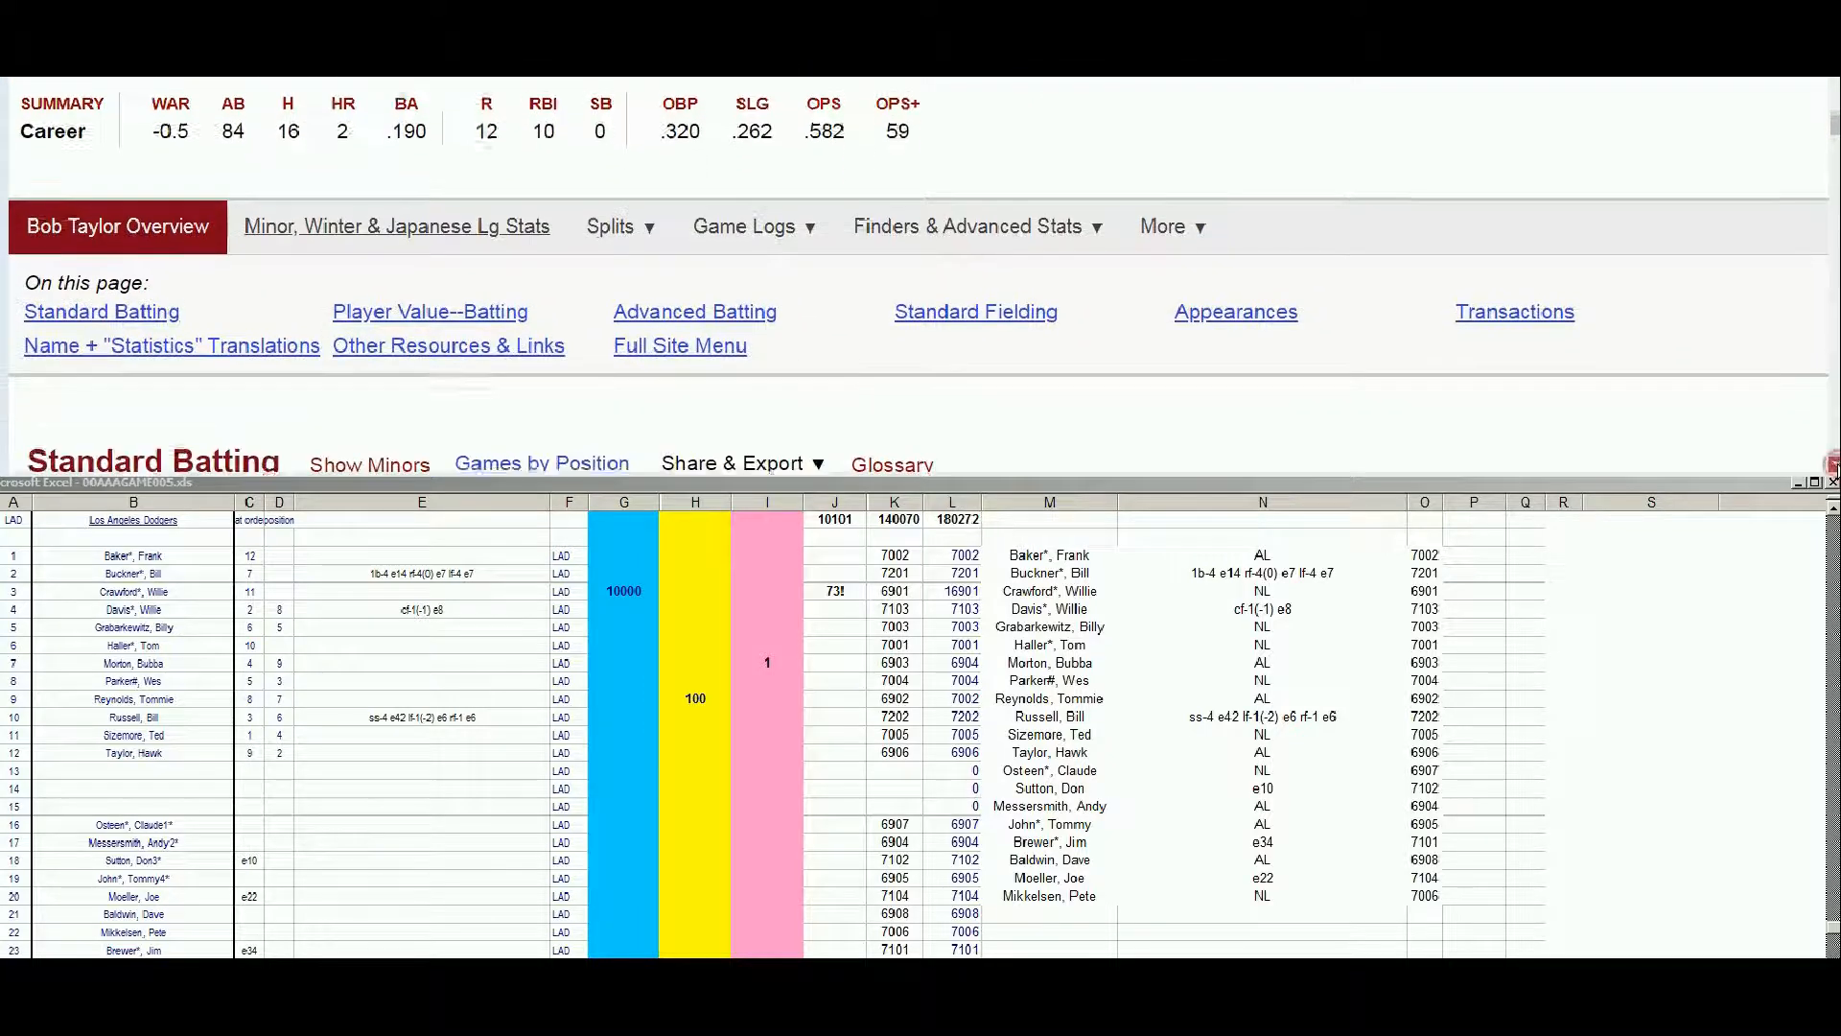
scroll(1831, 465, down, 3)
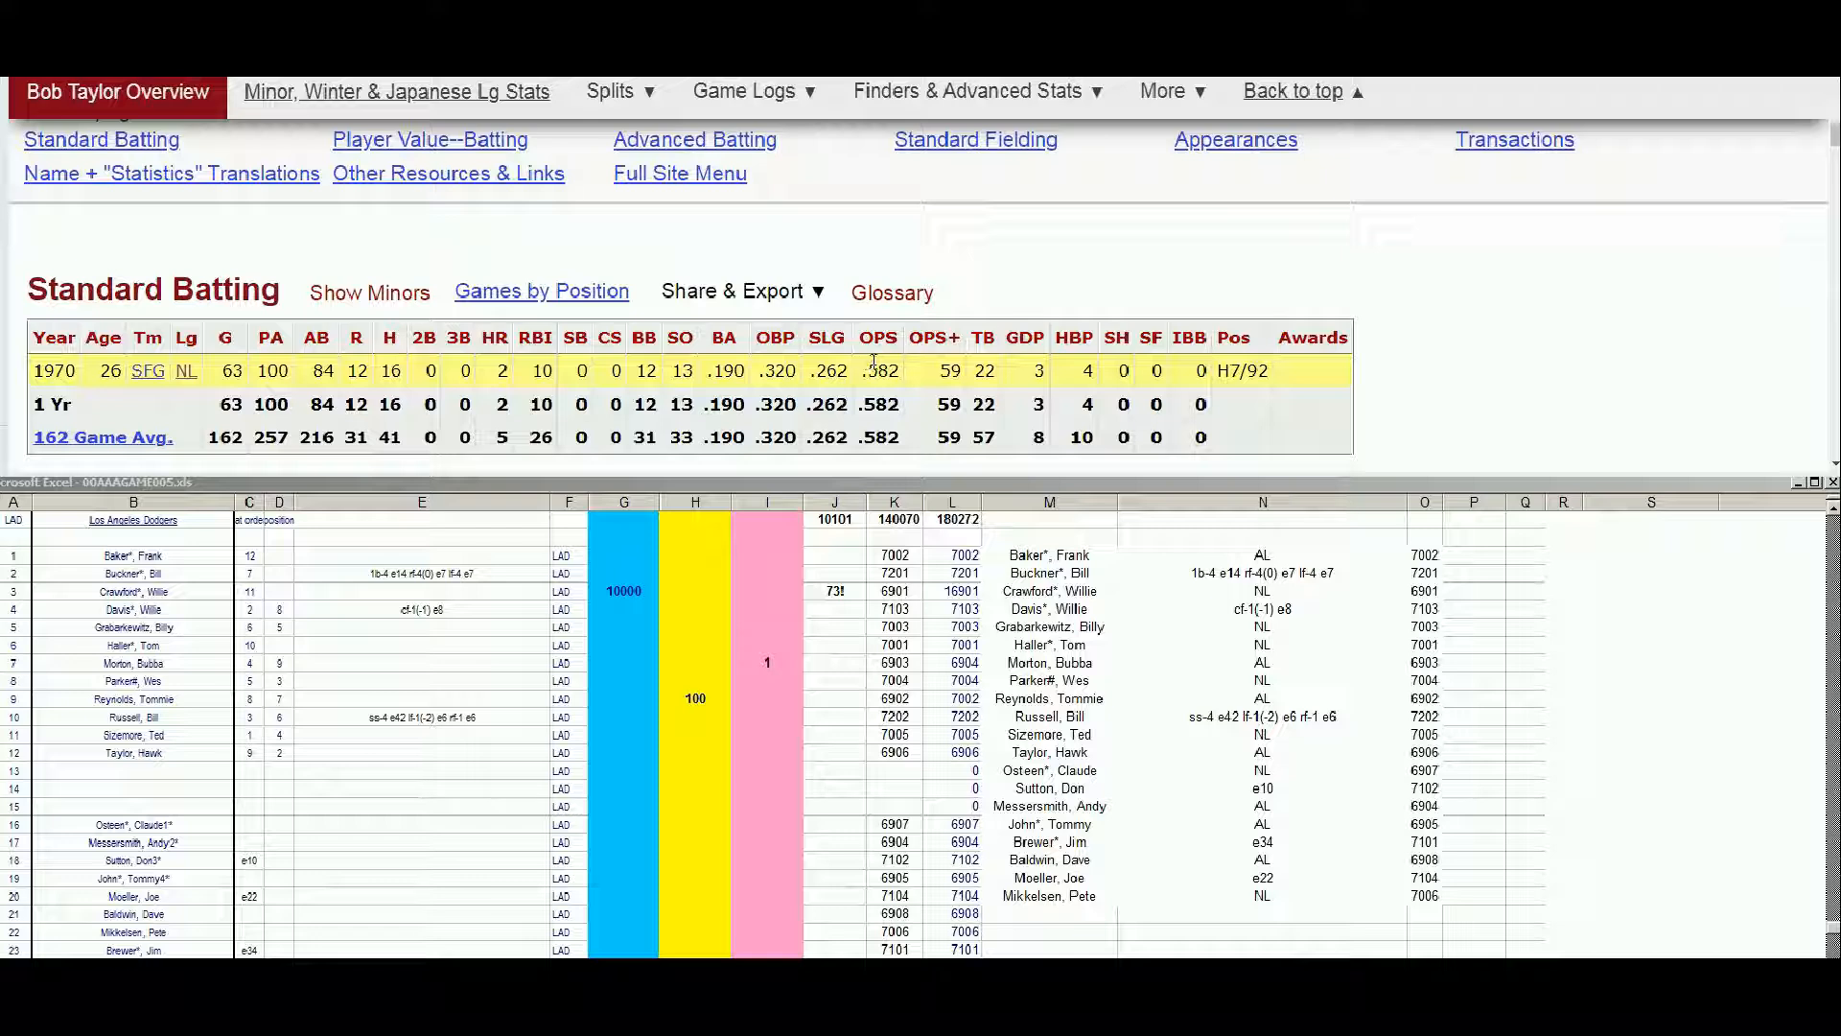
Look up Hawk Taylor on Baseball Reference and examine his season-by-season batting record through 1970
drag(1834, 137, 1834, 93)
click(1170, 143)
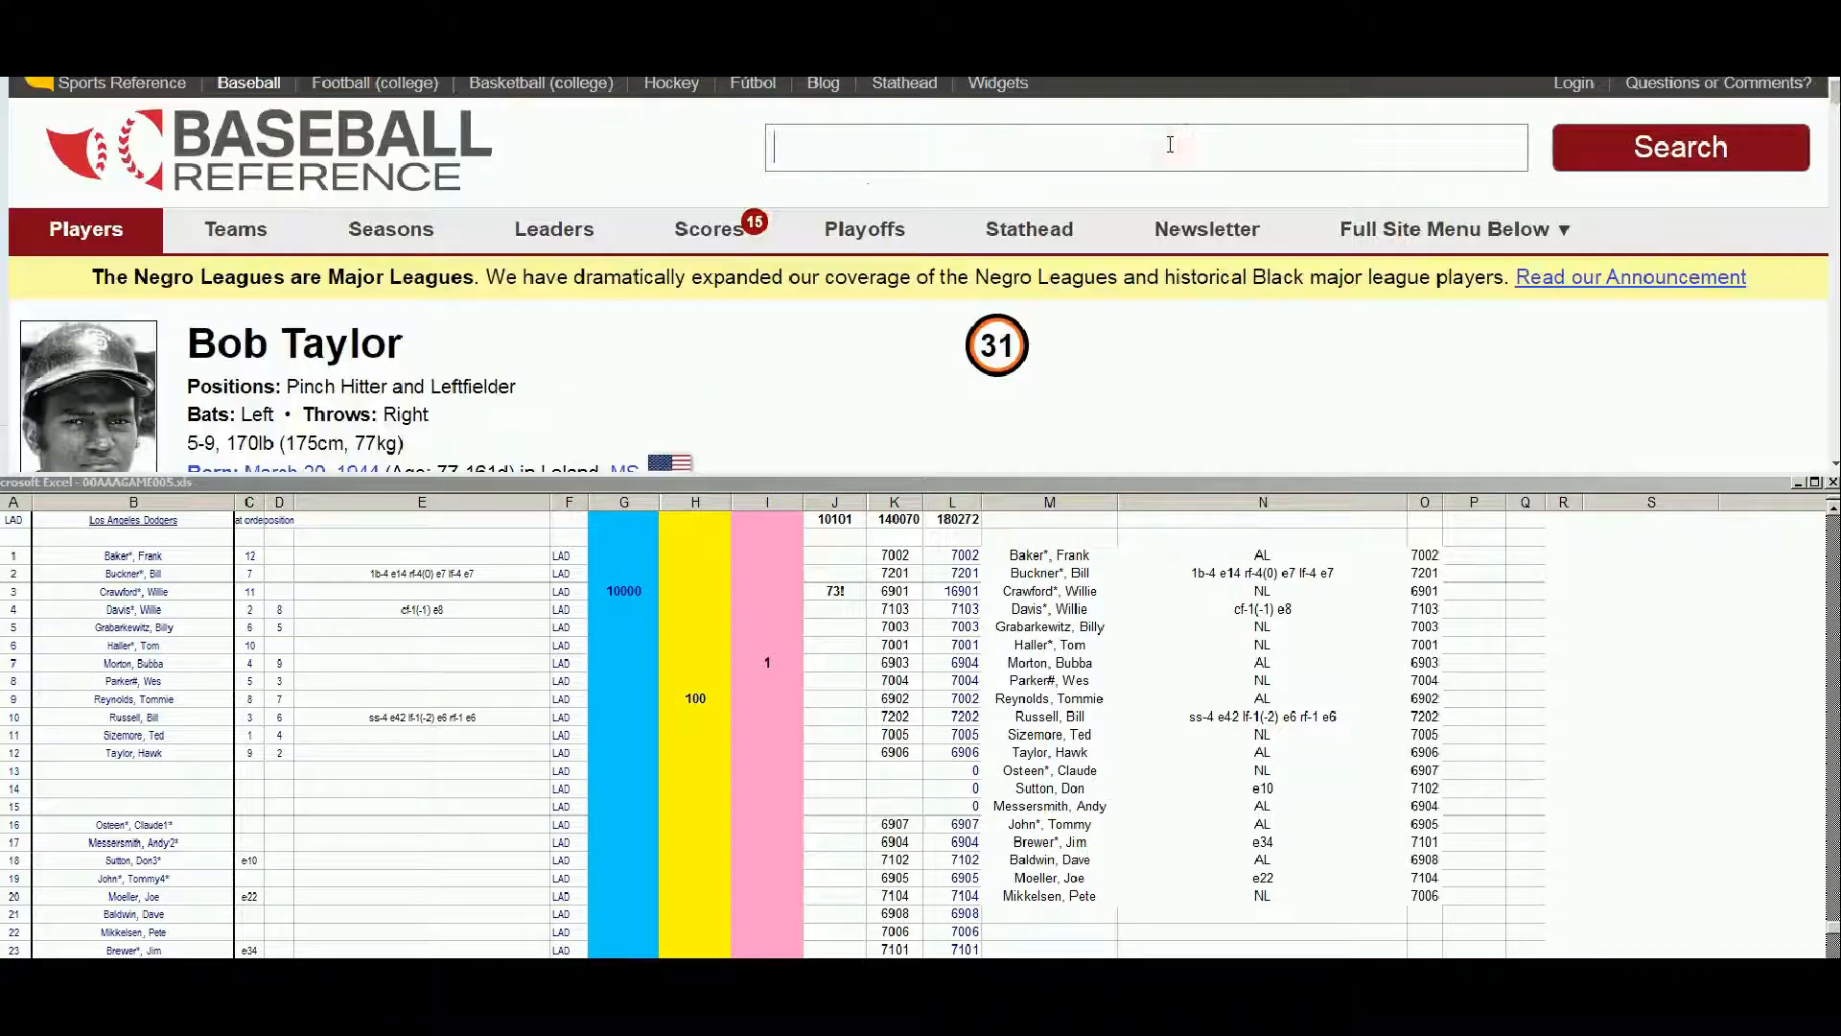
text(hawk t)
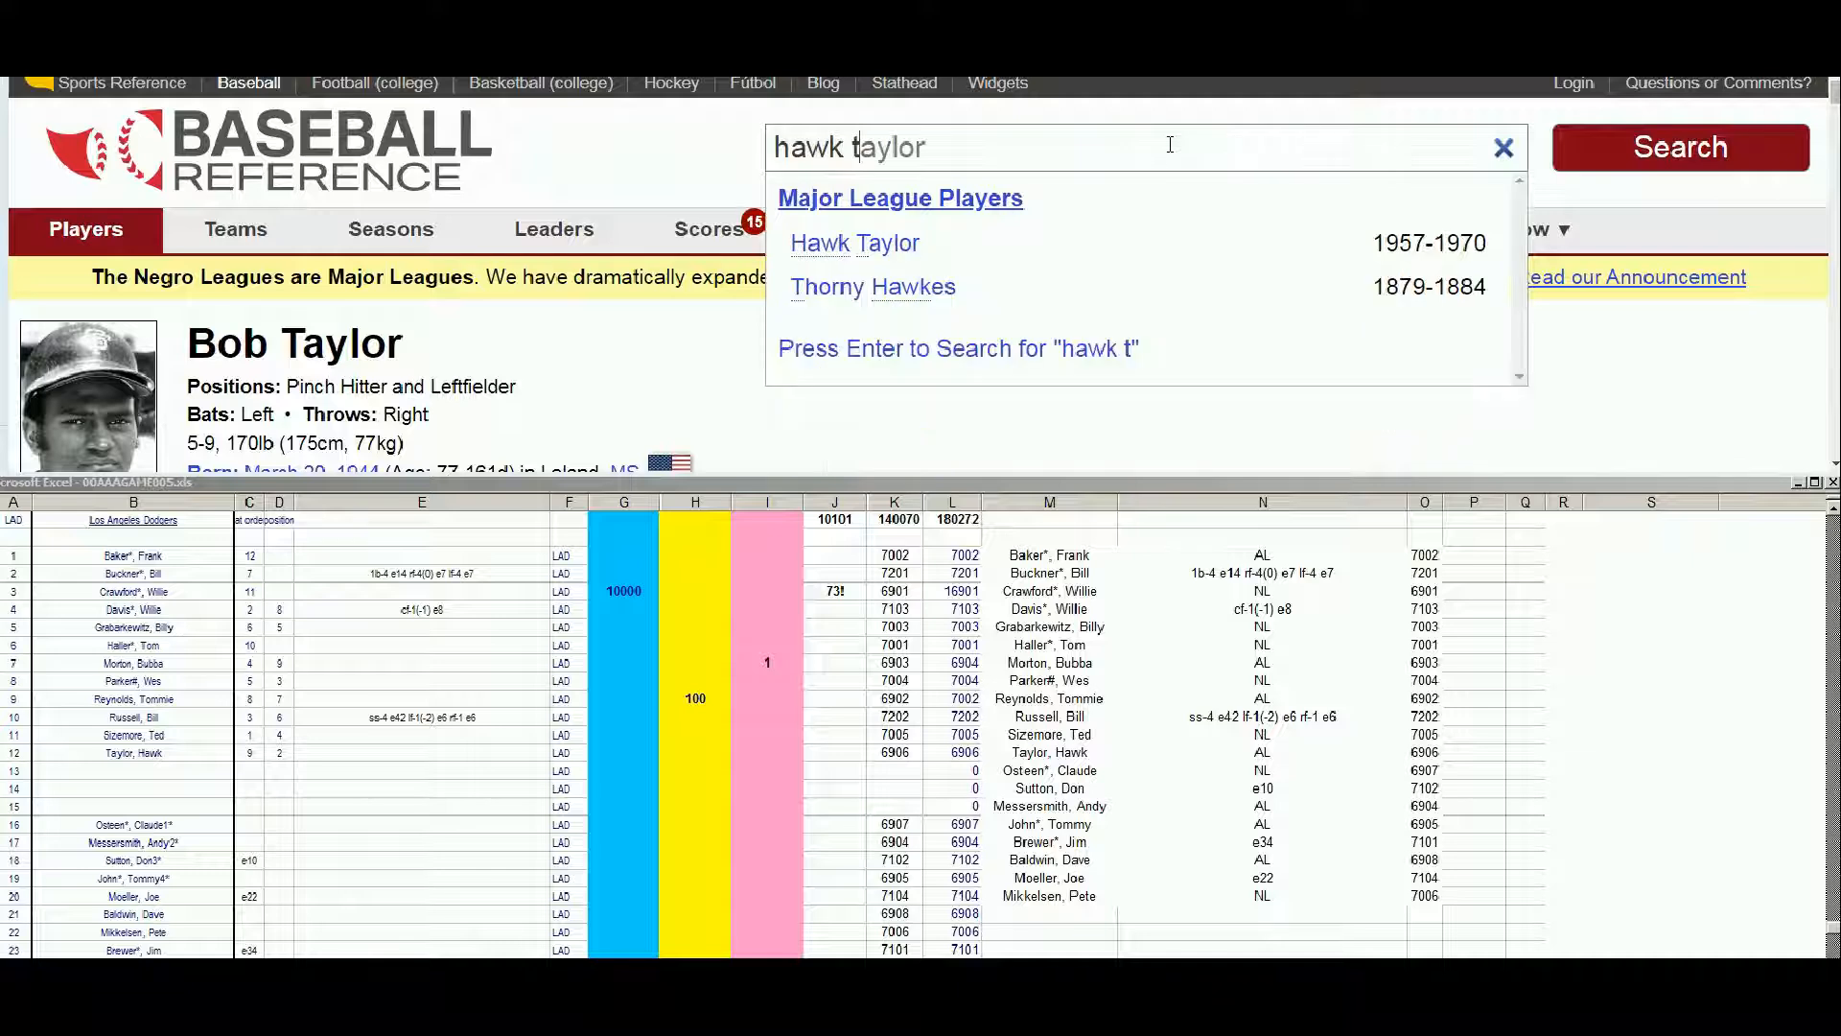
click(906, 241)
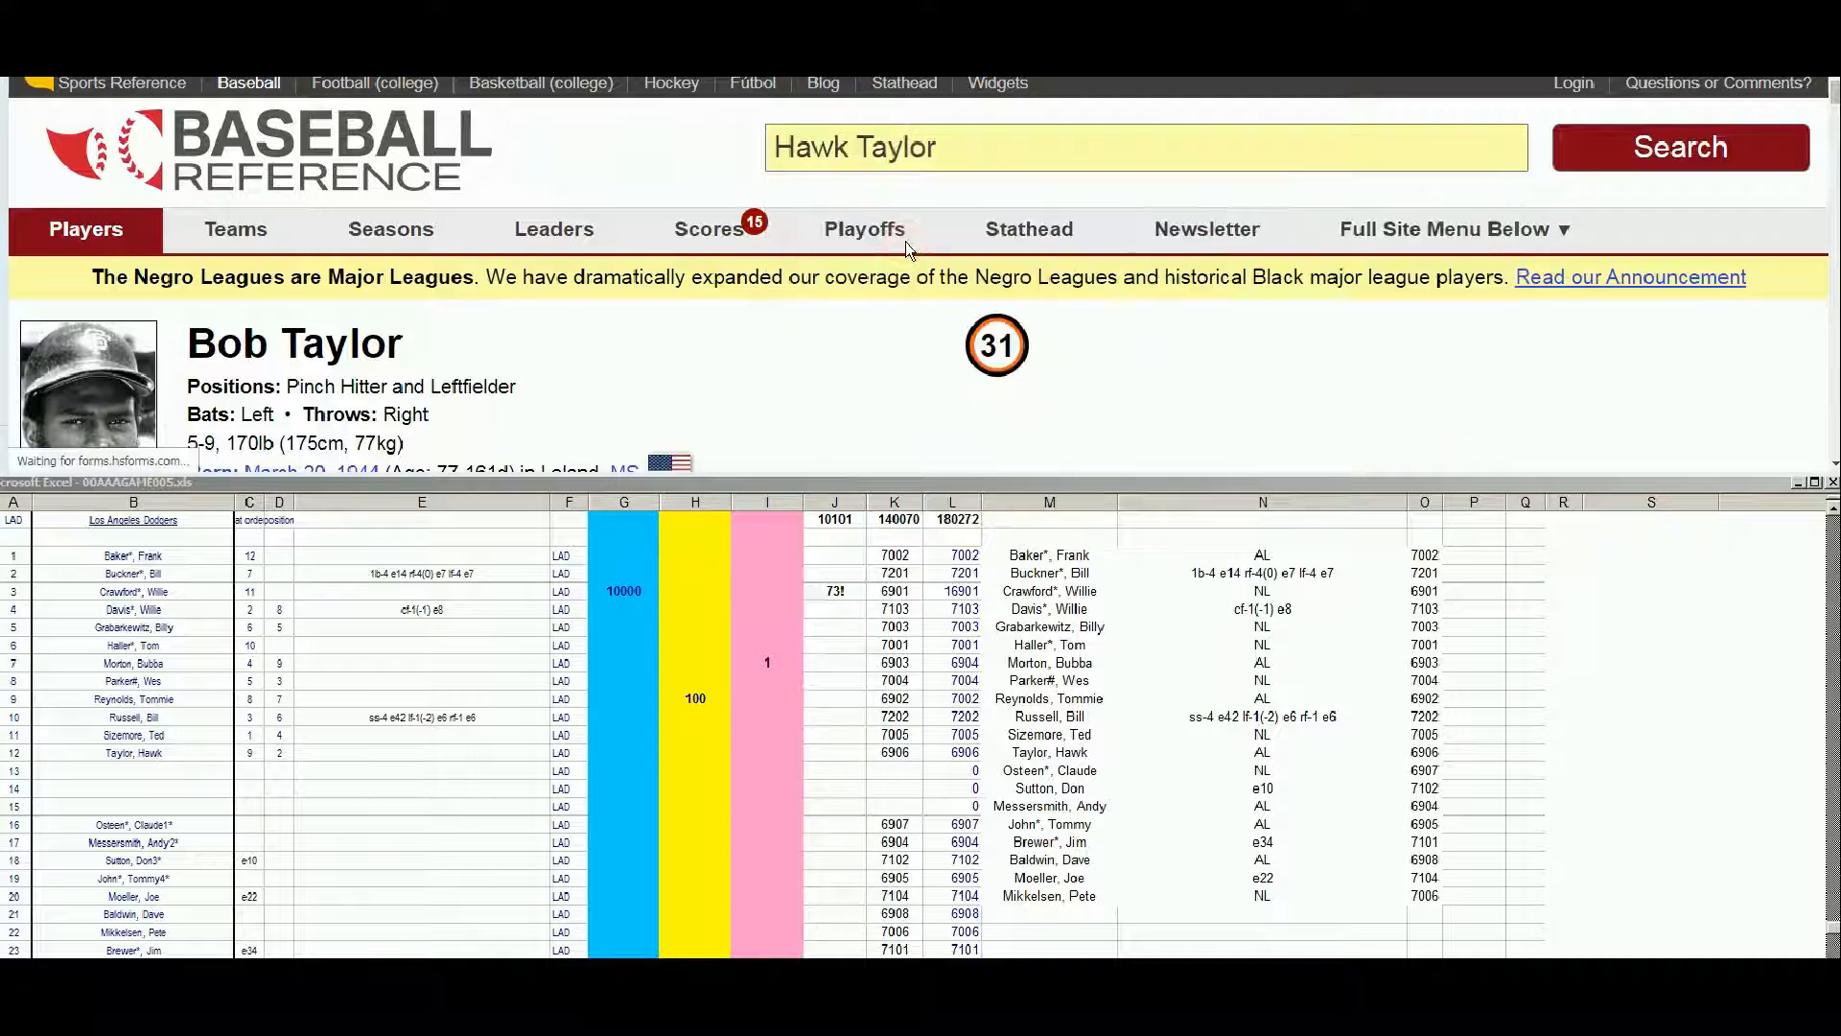
click(1832, 466)
click(1833, 466)
click(1832, 466)
click(1832, 466)
click(1832, 466)
click(1832, 466)
click(1833, 466)
click(1832, 466)
click(1832, 466)
click(1832, 466)
click(1832, 466)
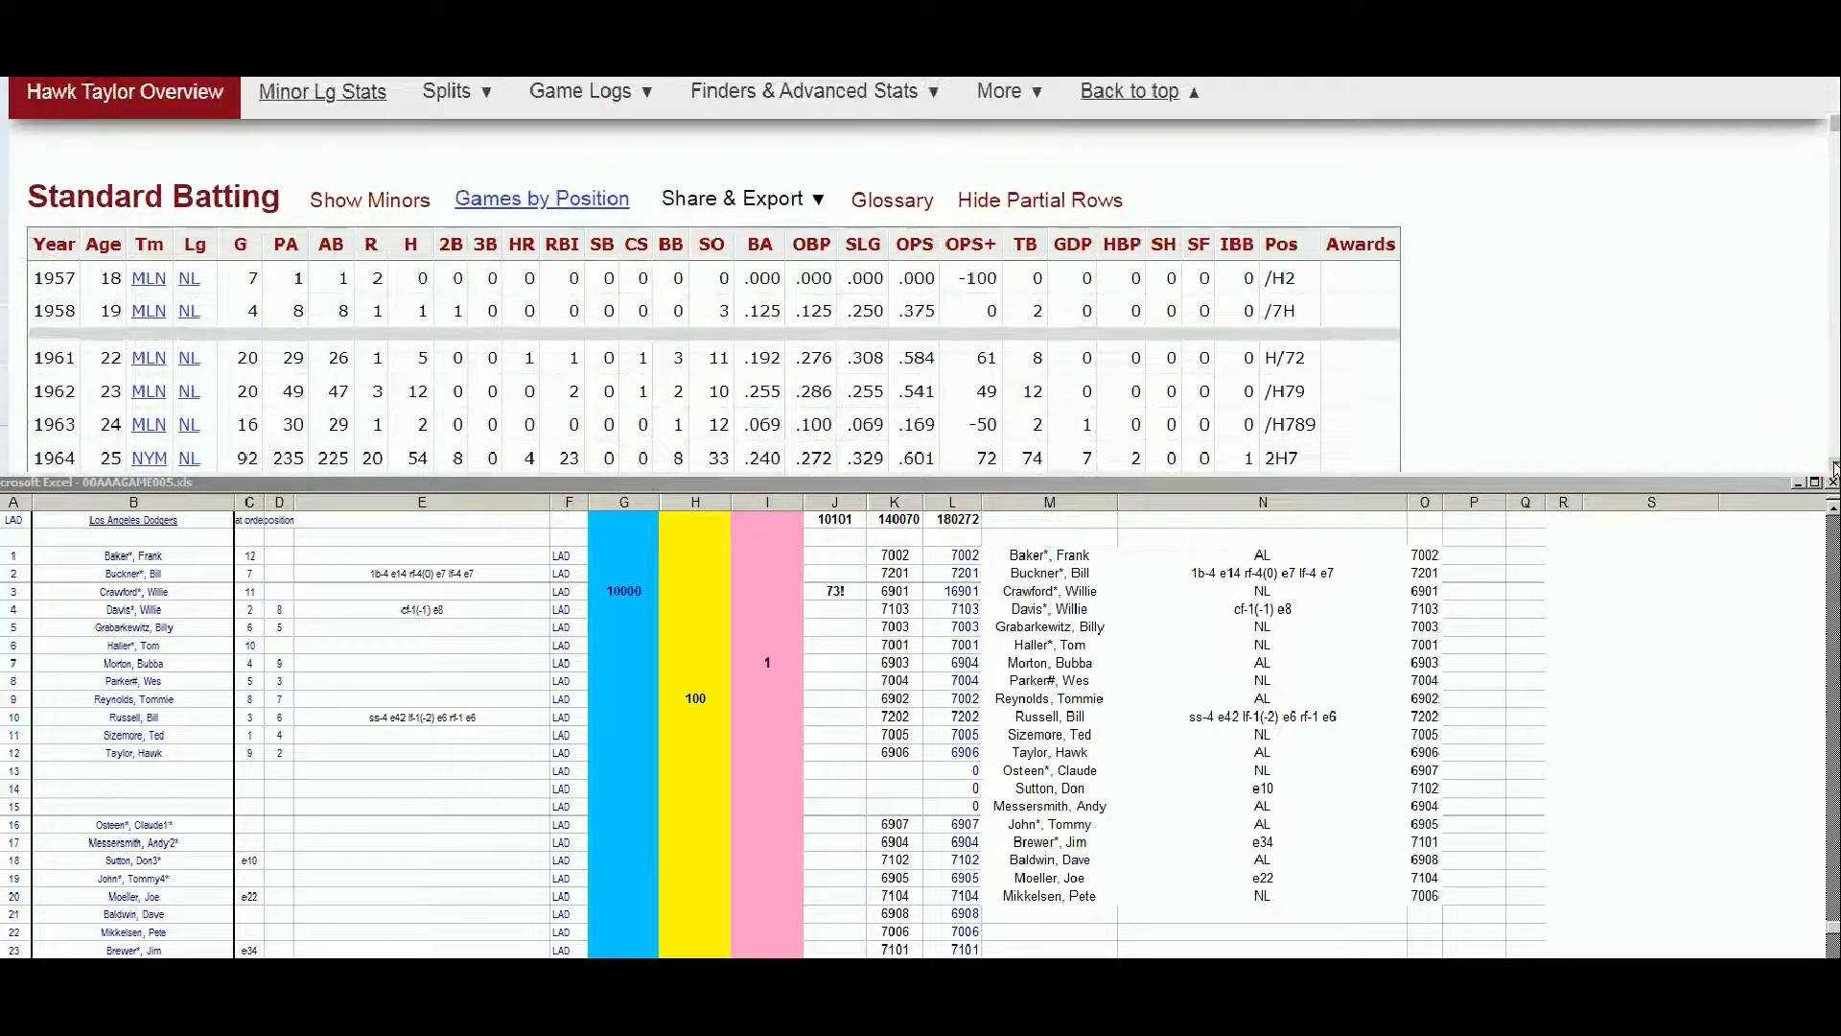
click(1832, 466)
click(1832, 466)
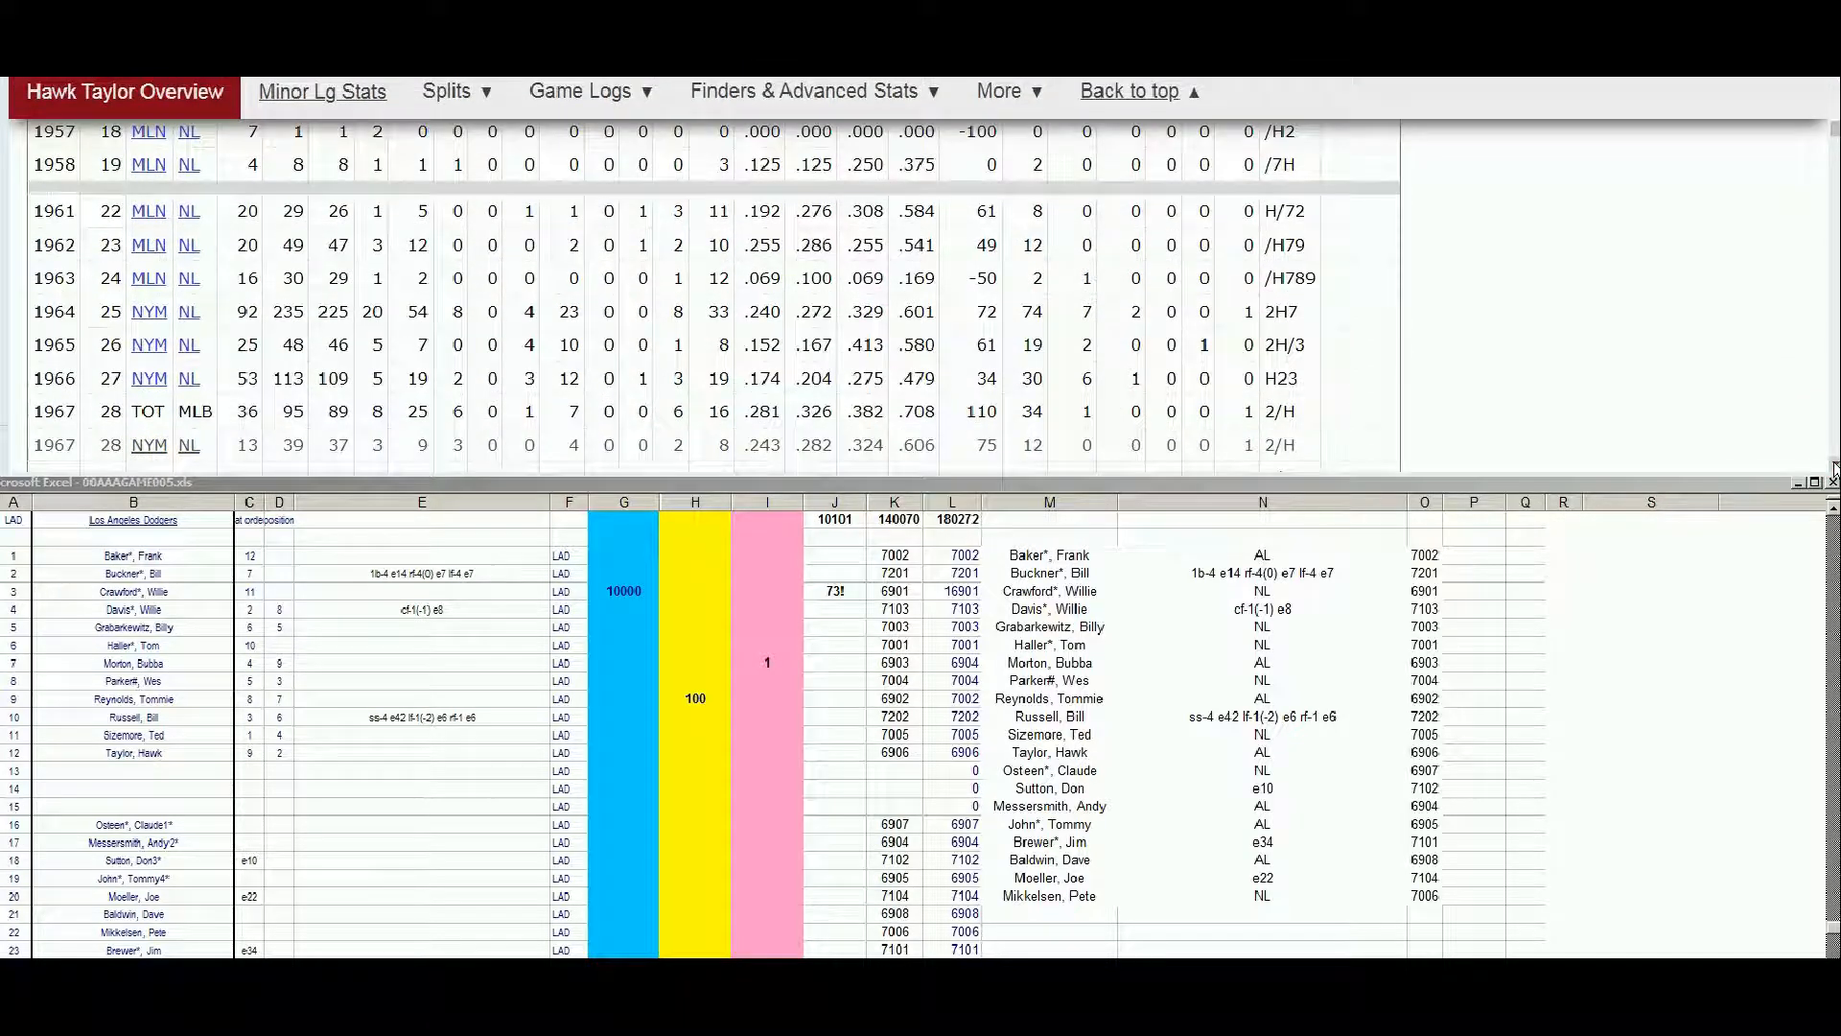
click(1832, 466)
click(1832, 466)
click(1832, 466)
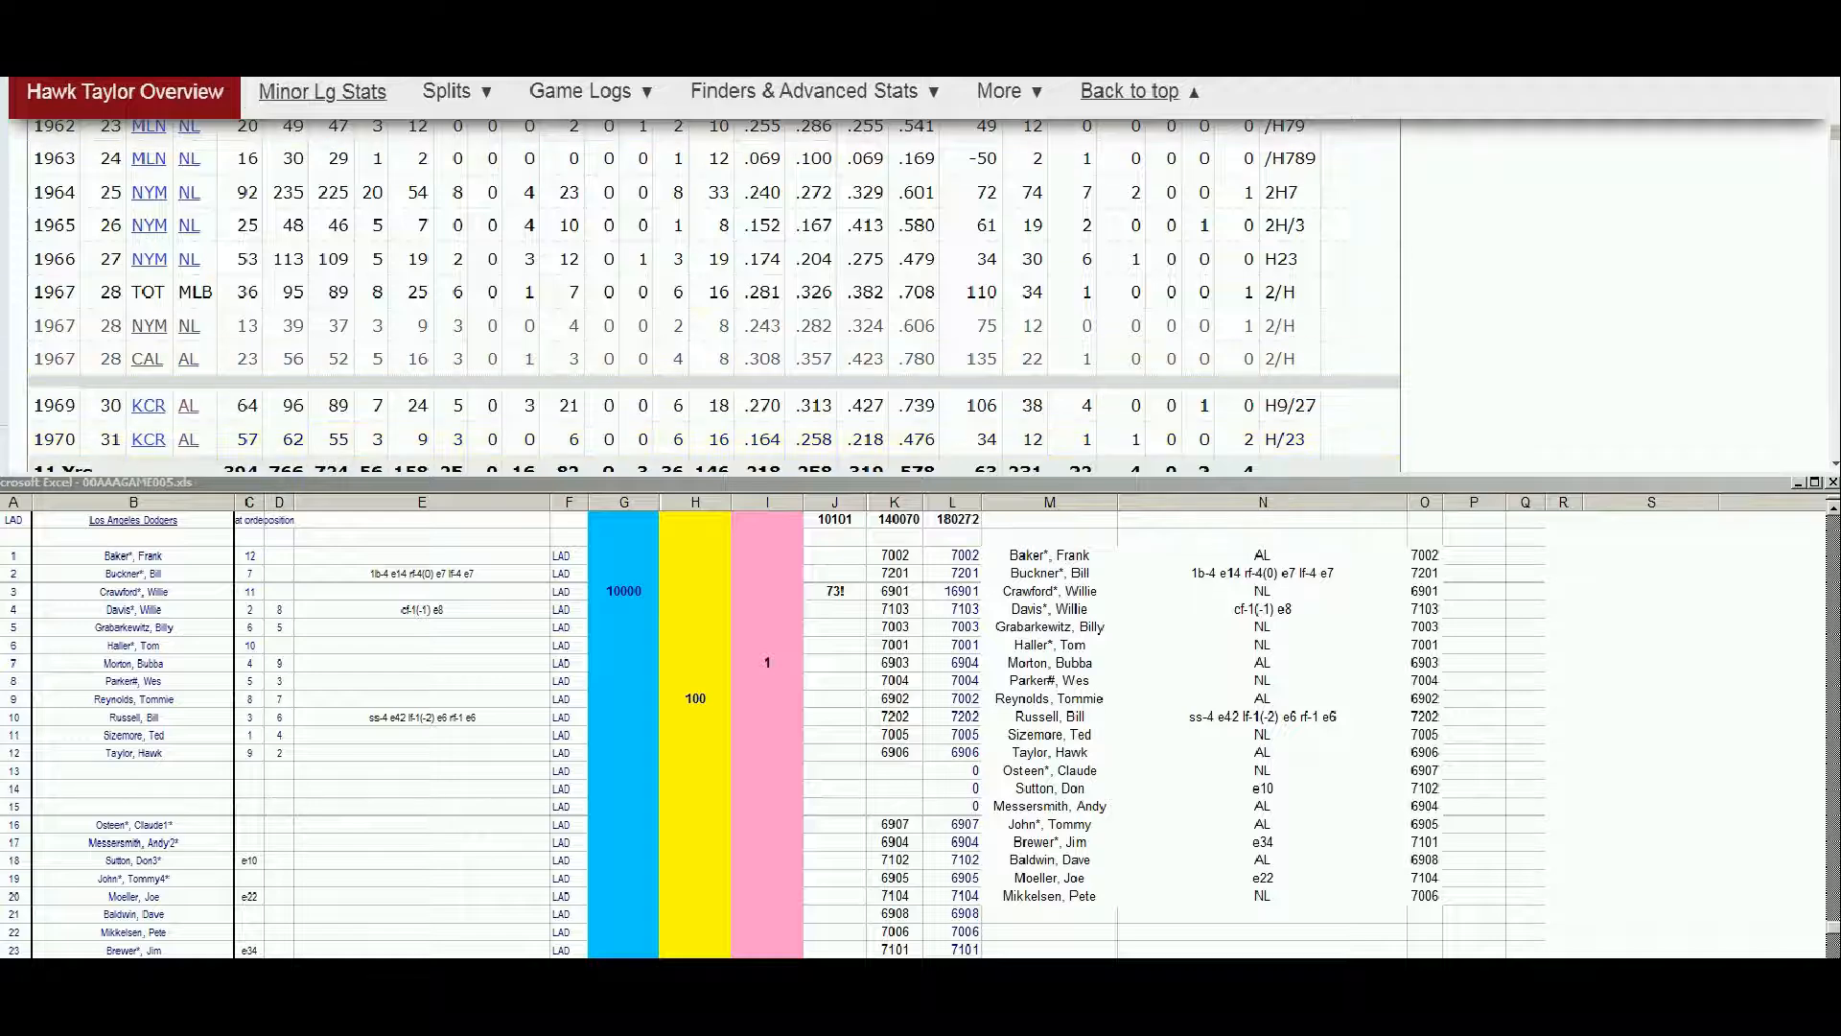
Check the 1970 Strat-O-Matic roster PDF for Hawk Taylor, covering the American League teams and both leagues' additional players lists
key(ctrl+Tab)
scroll(1064, 287, up, 3)
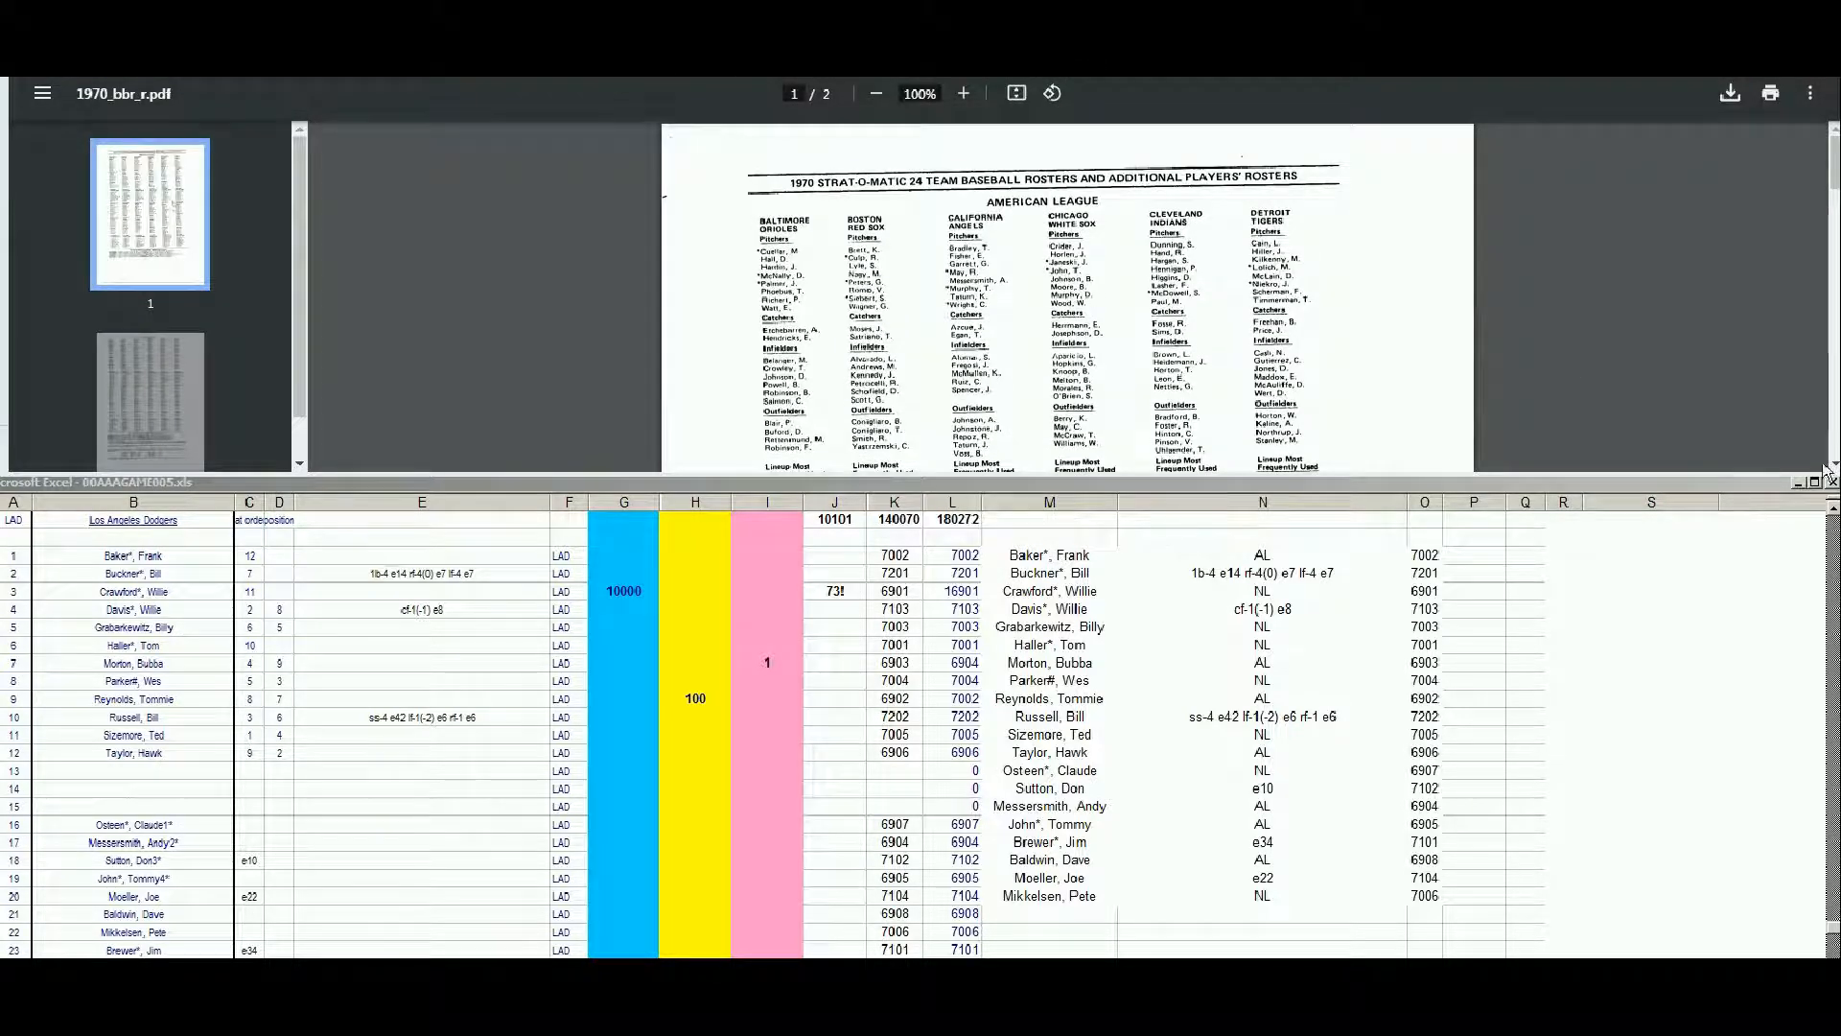
click(1832, 466)
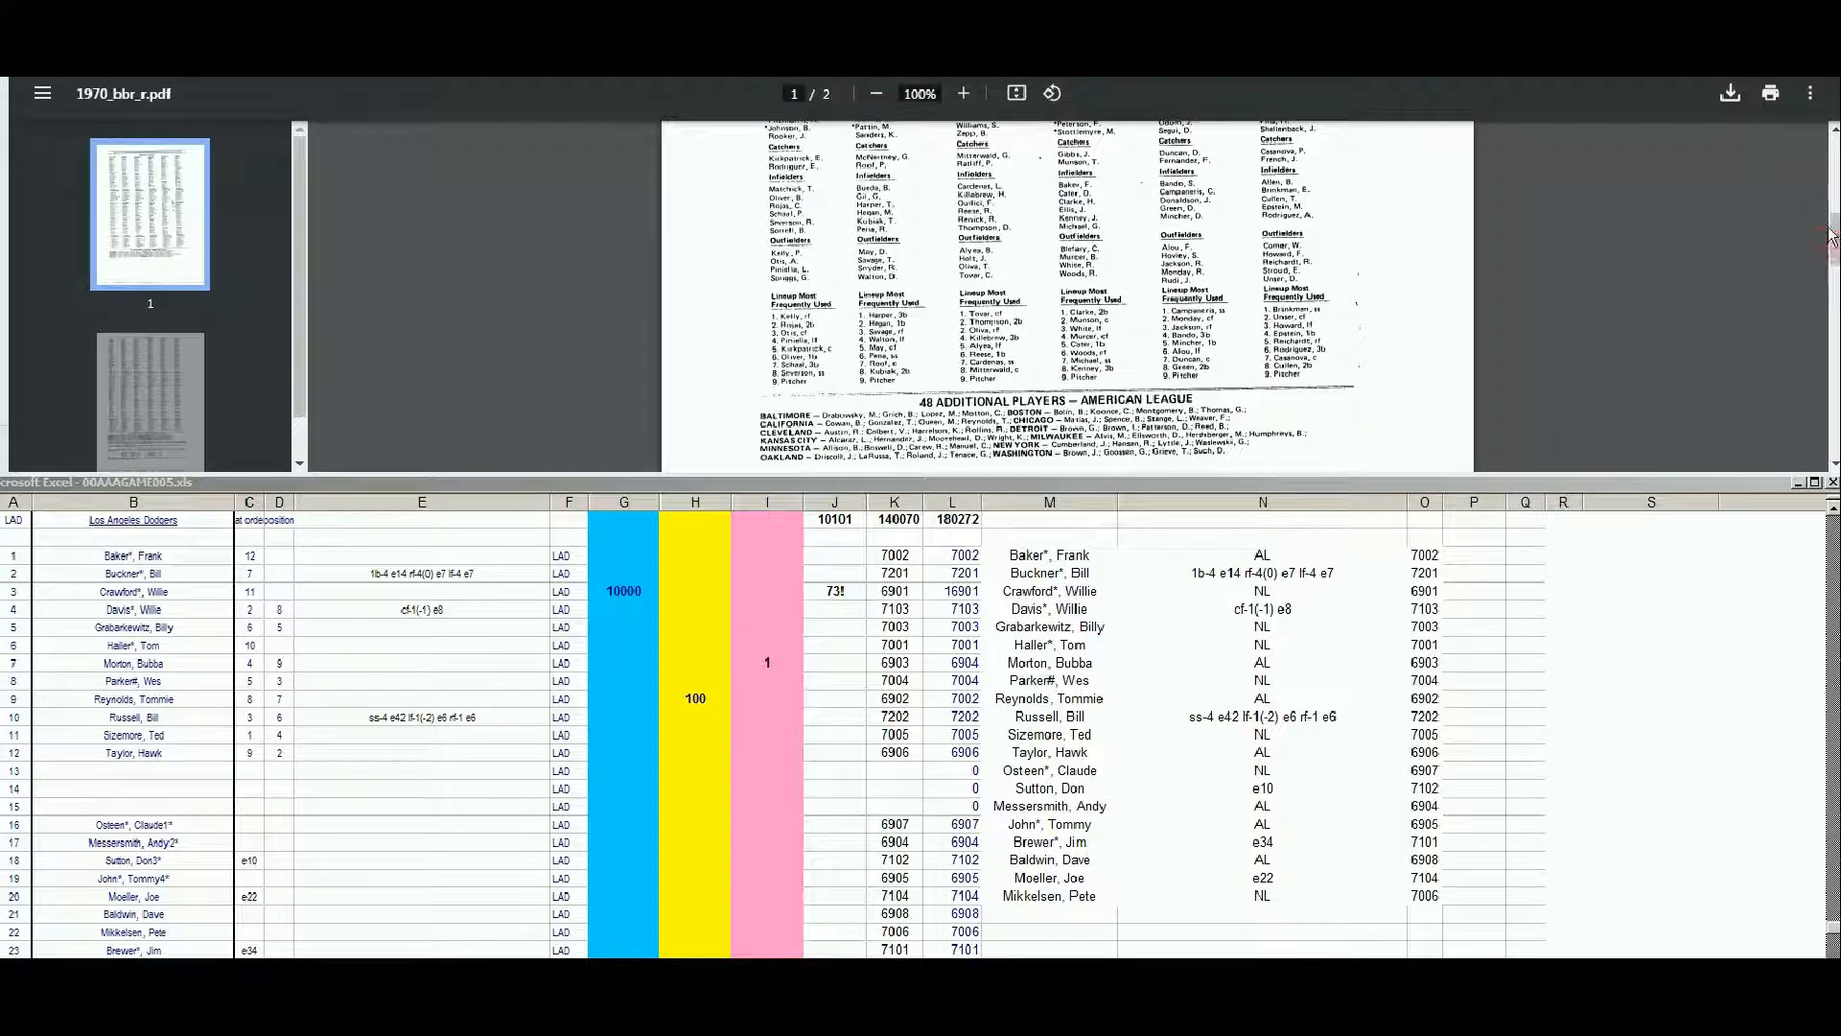
drag(1832, 240, 1832, 208)
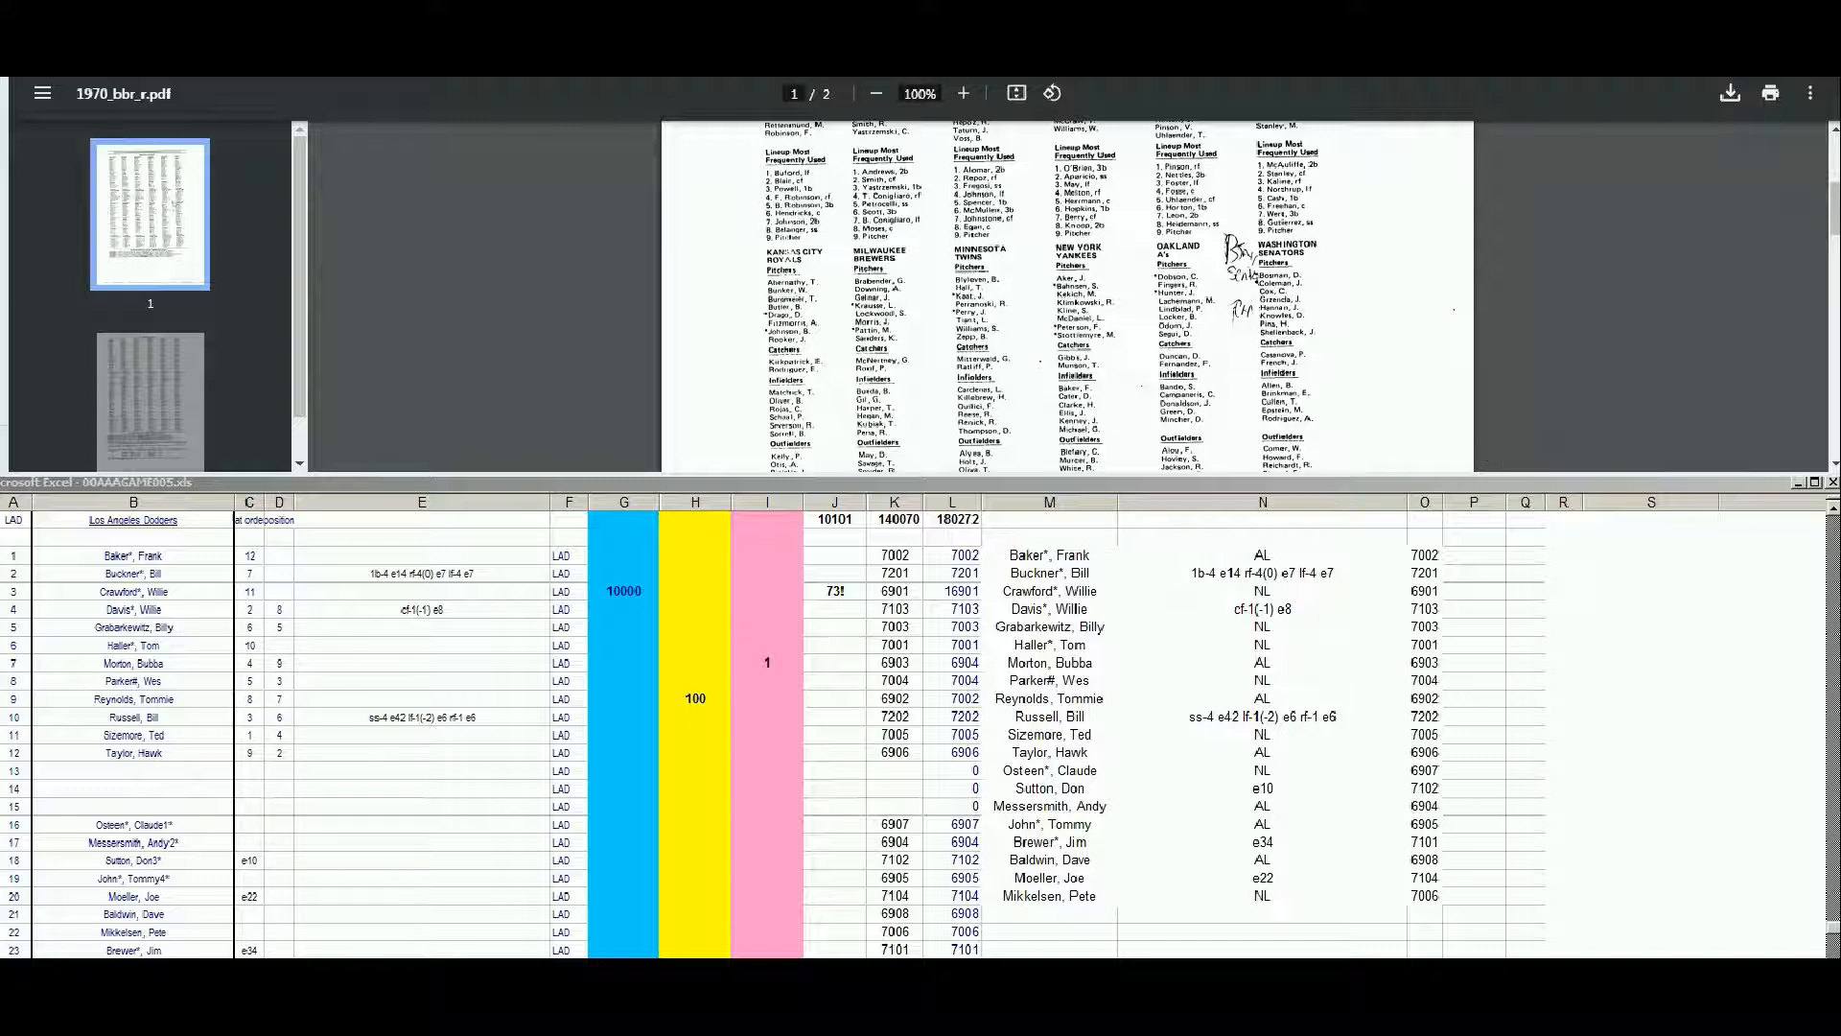
scroll(1833, 466, down, 2)
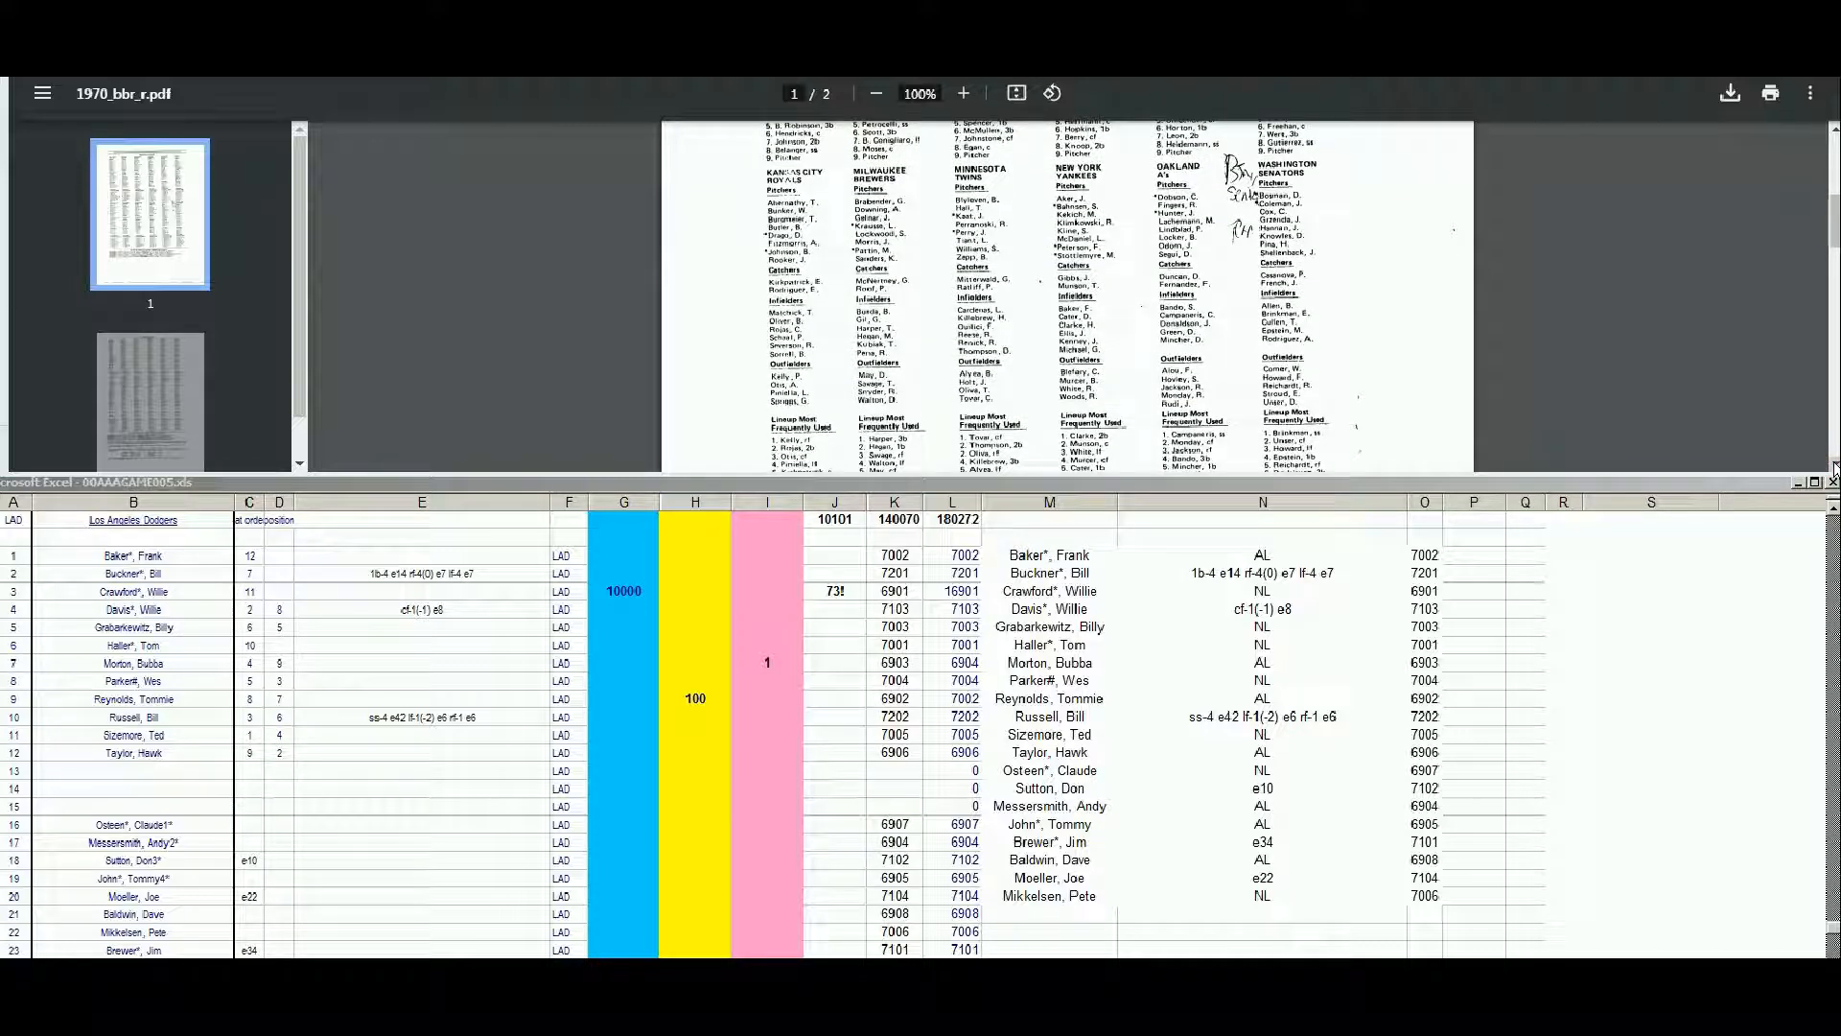
scroll(1212, 391, down, 5)
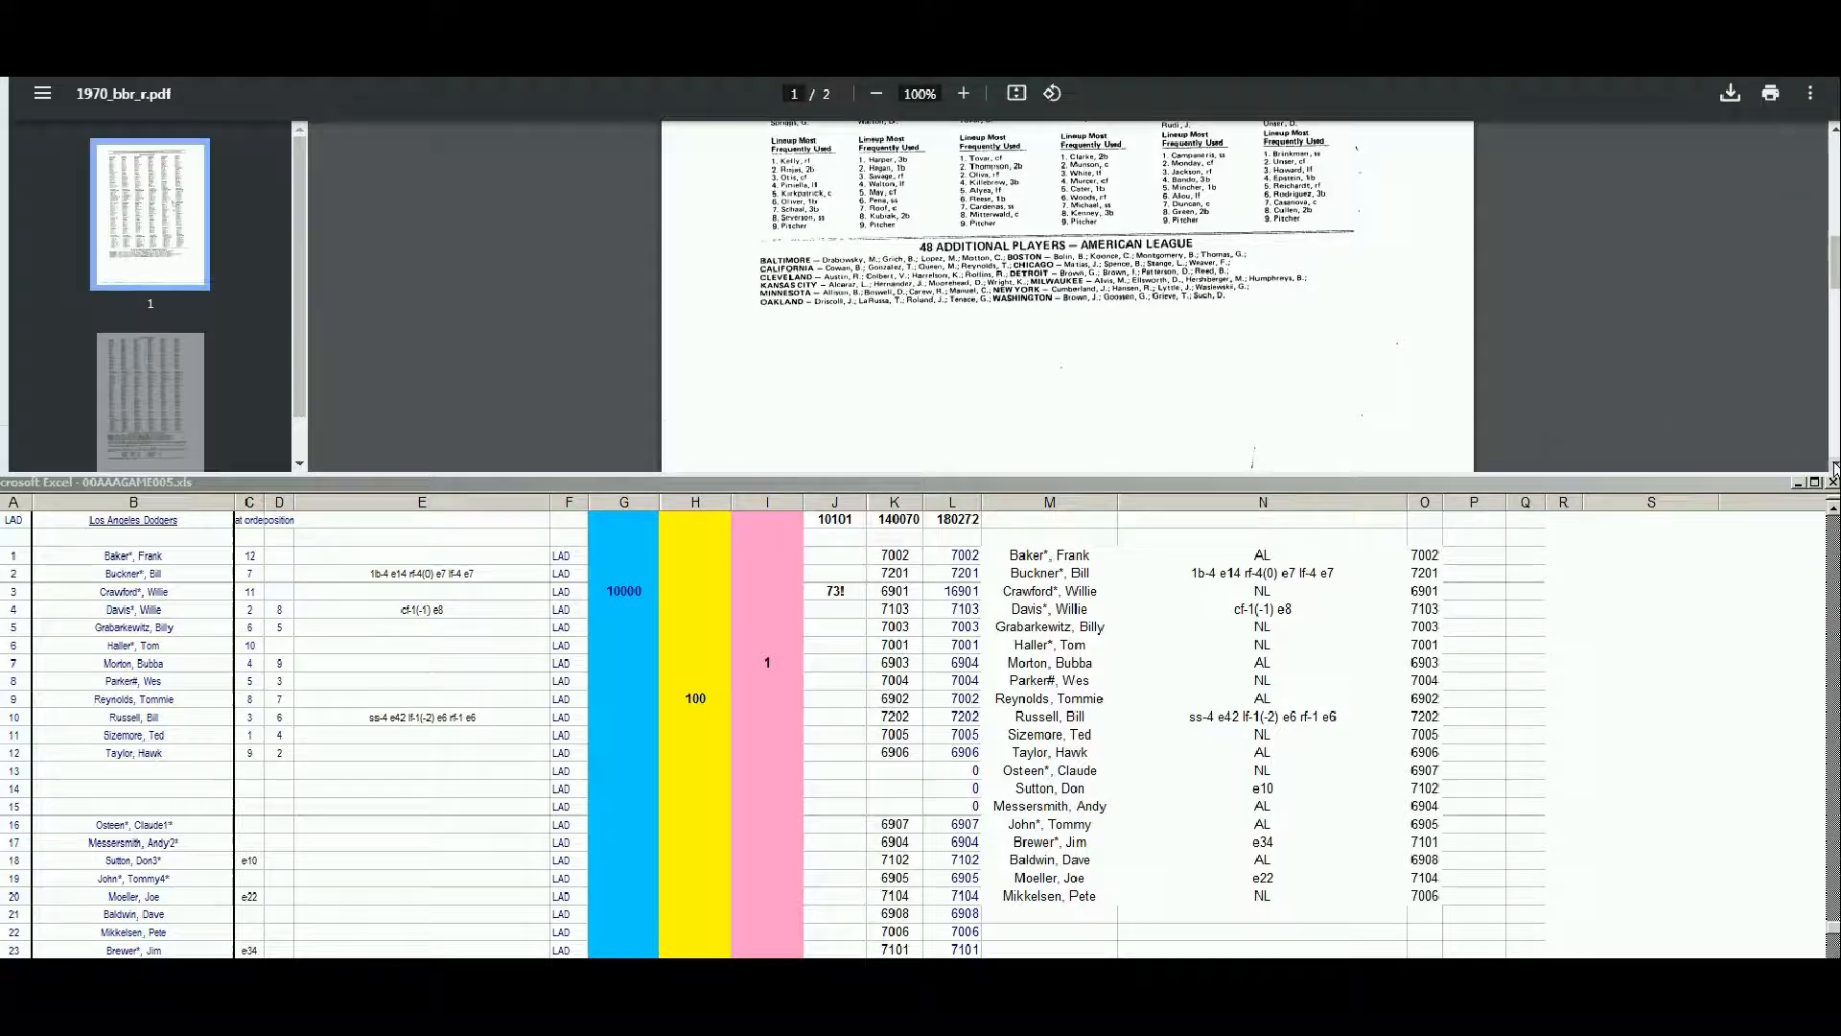
scroll(1835, 467, down, 6)
scroll(1835, 467, down, 5)
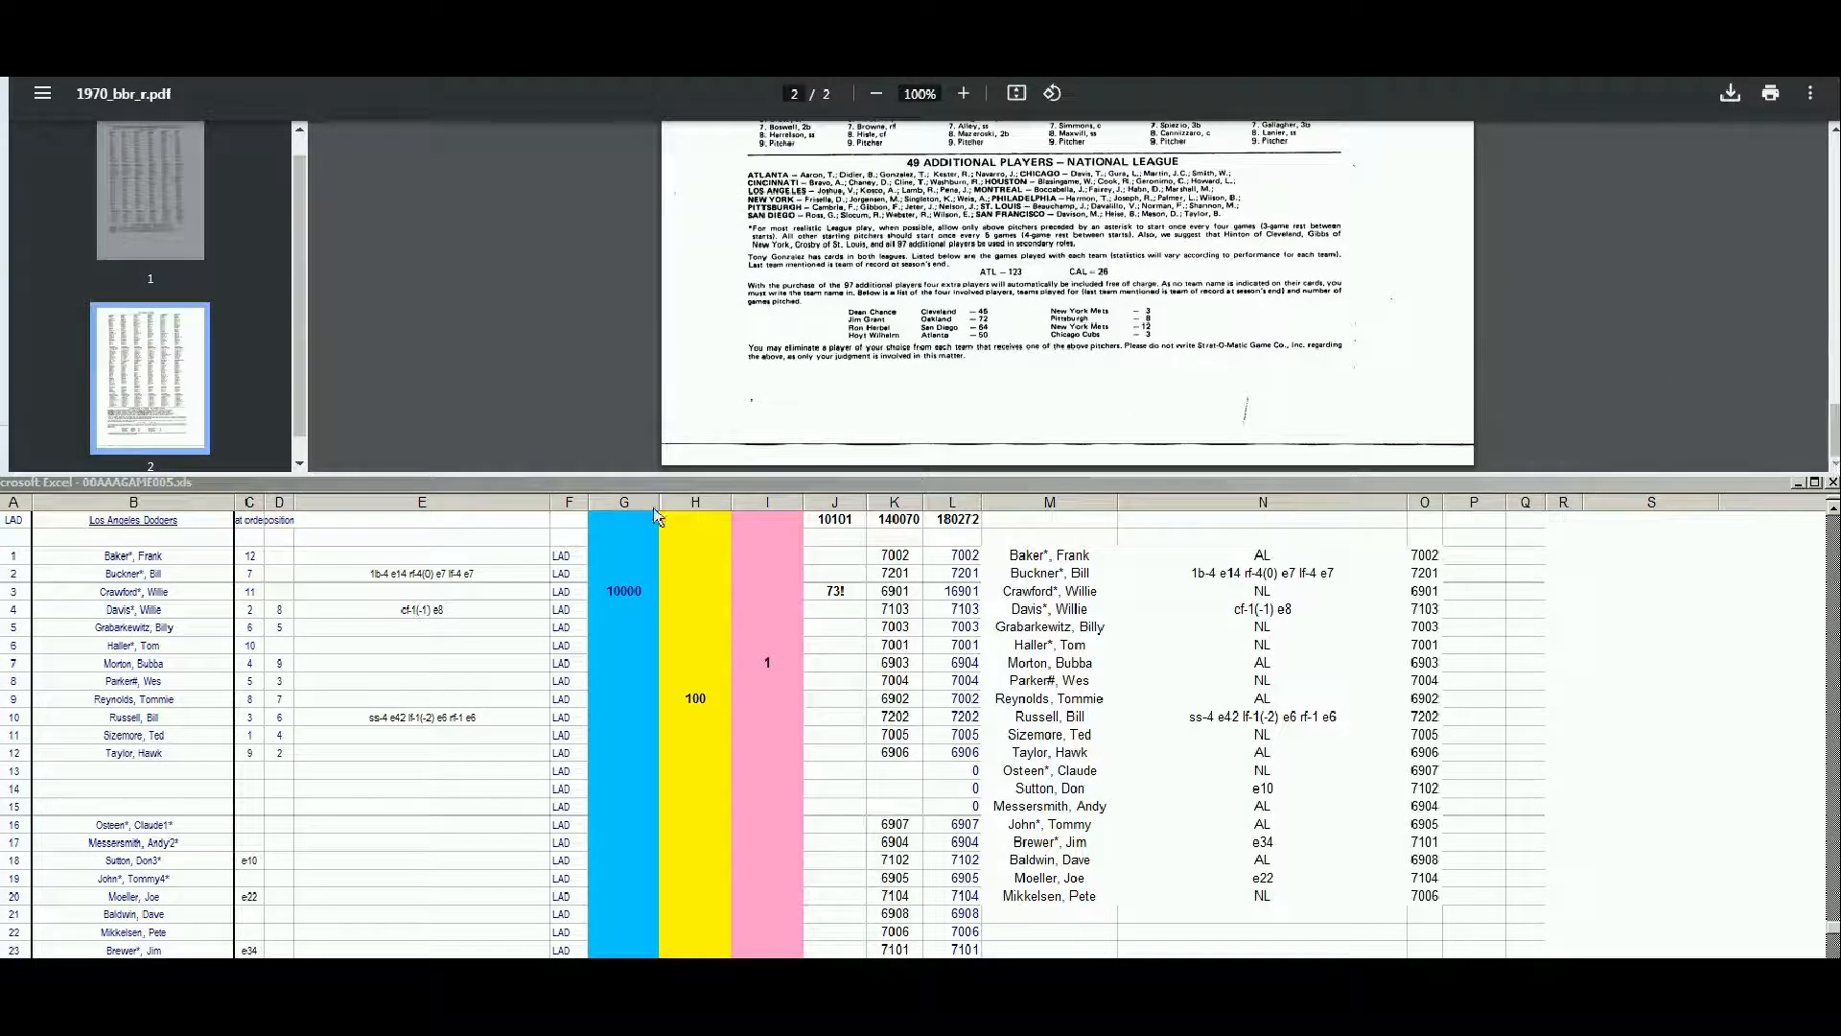
Enter 1 in the pink column I of Hawk Taylor's row in the roster sheet
click(578, 771)
key(Down)
key(Down)
key(Down)
key(Right)
text(1)
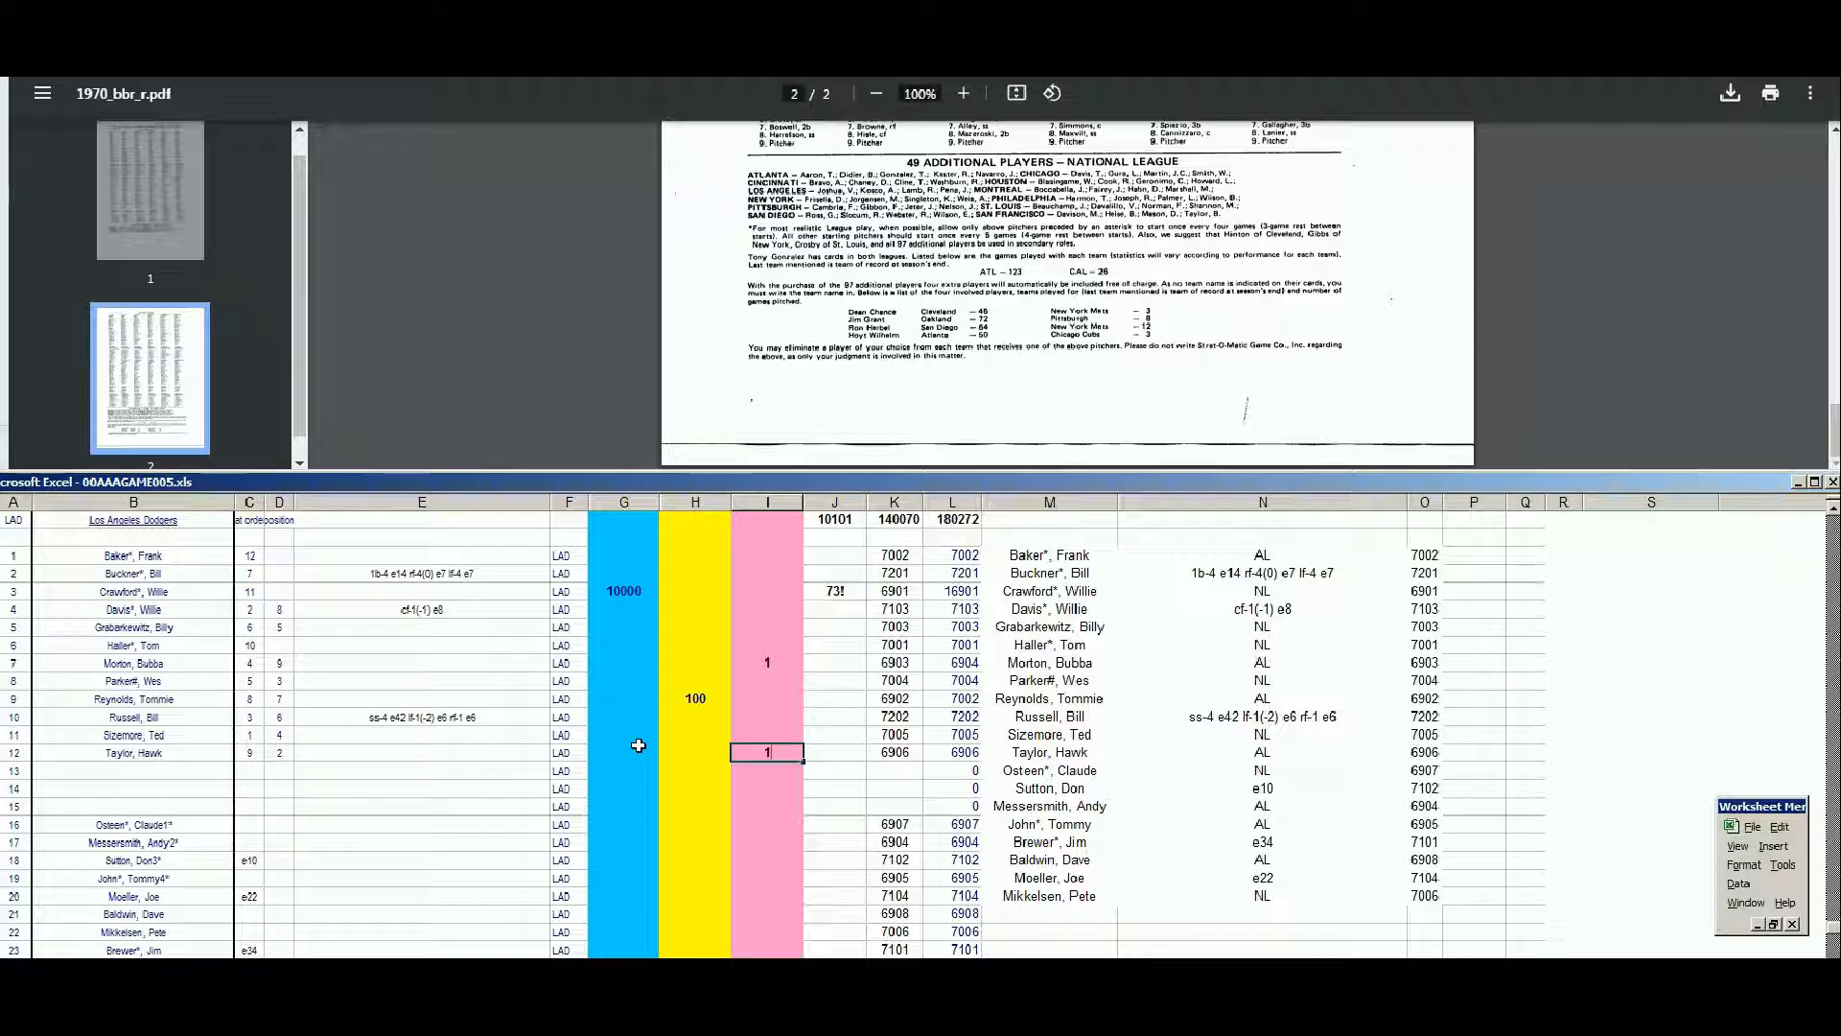
click(637, 814)
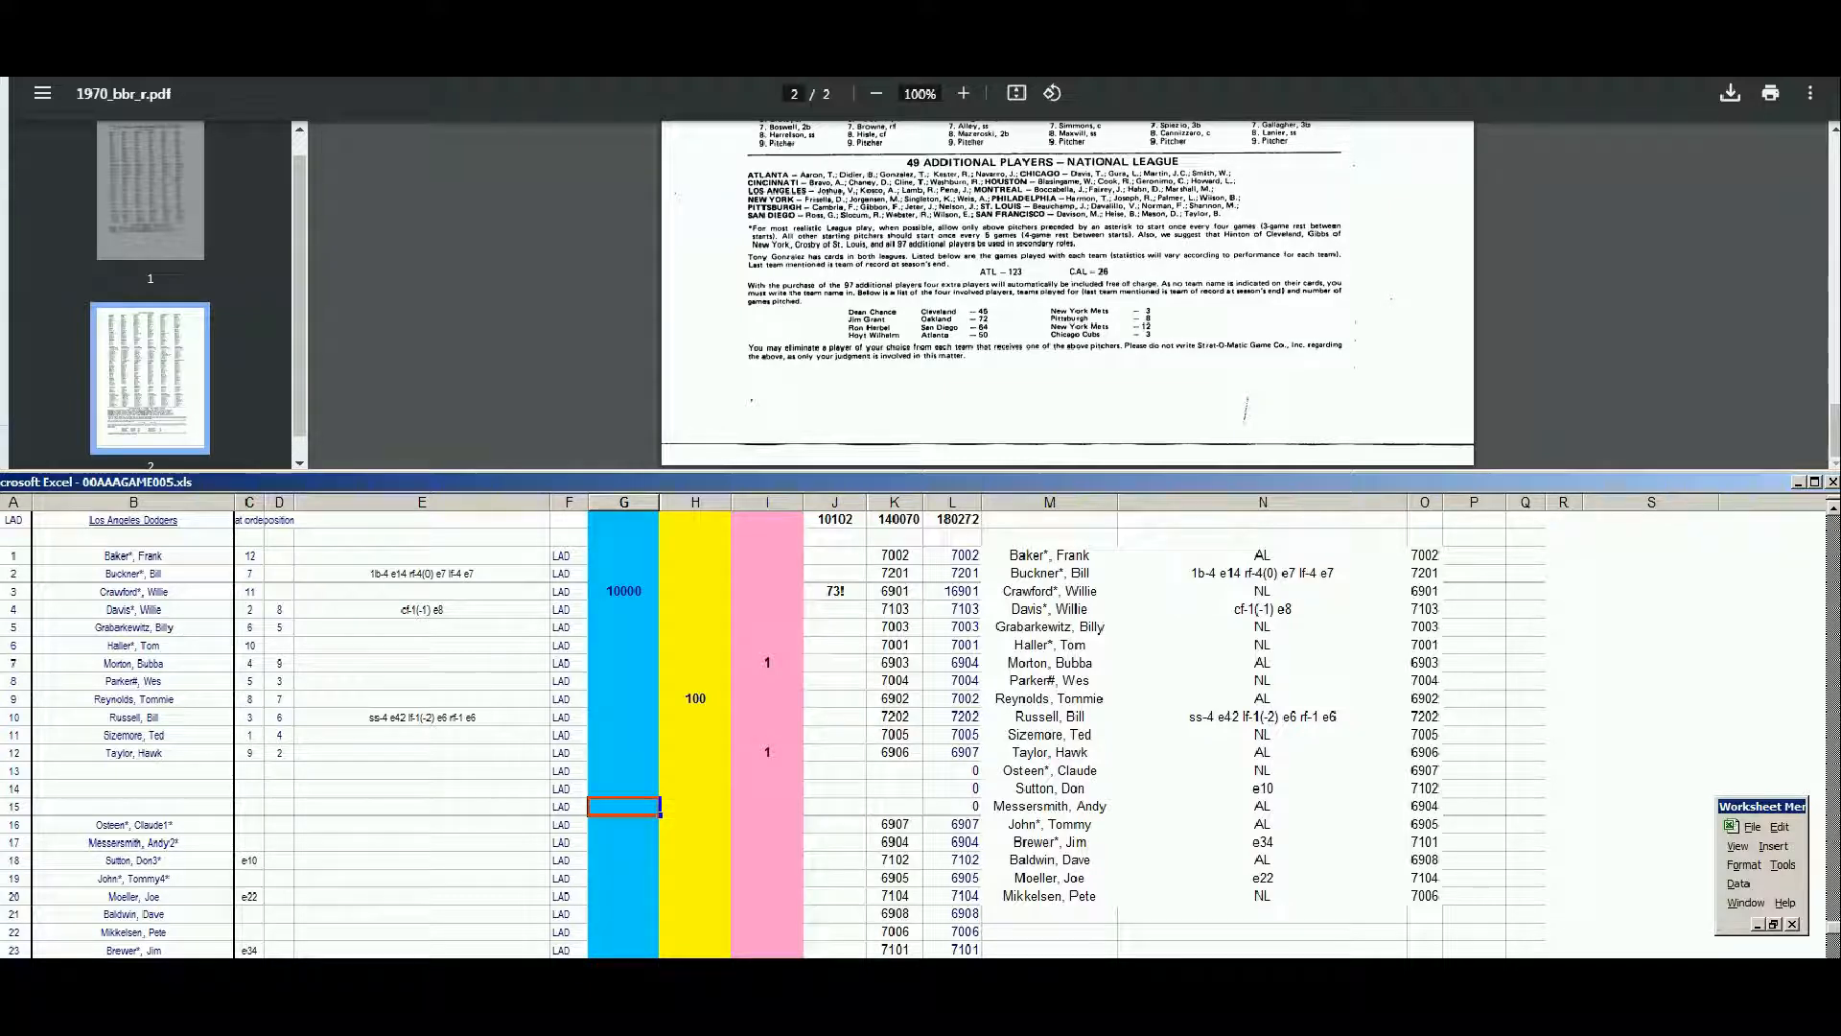
Look up Claude Osteen on Baseball Reference and examine his season-by-season standard pitching record
click(239, 24)
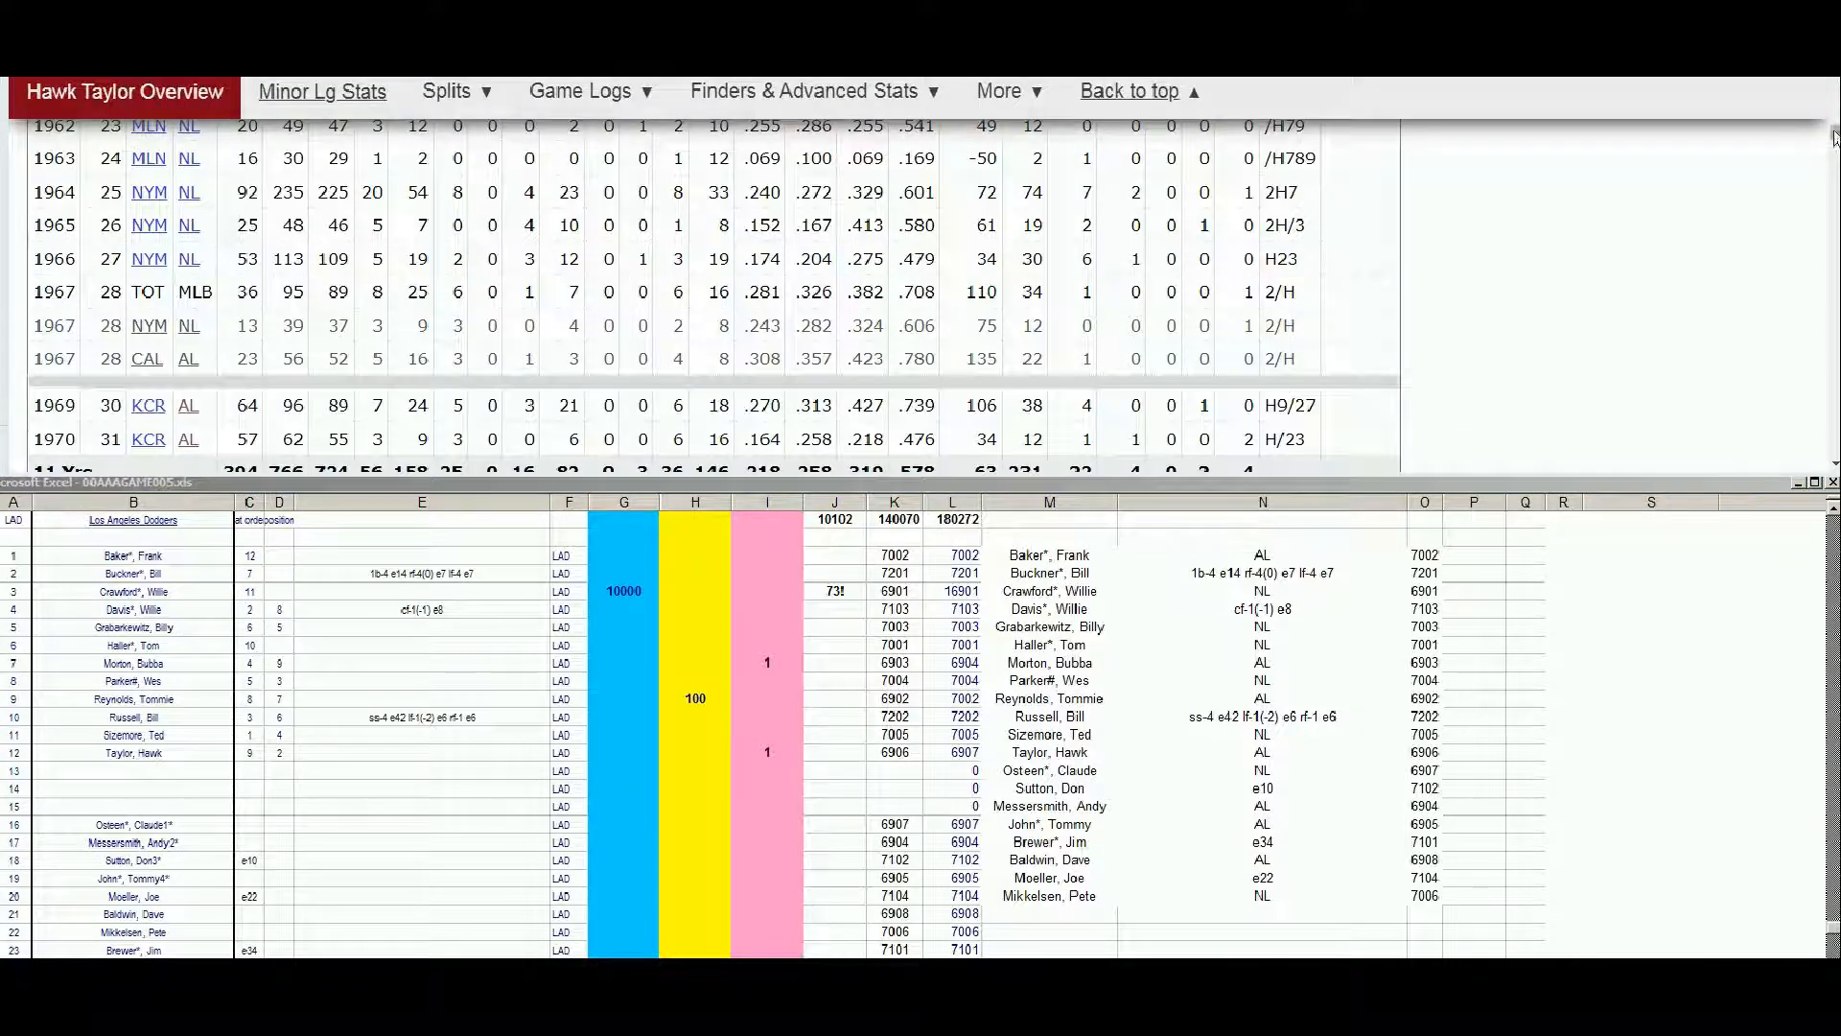
drag(1831, 141, 1834, 89)
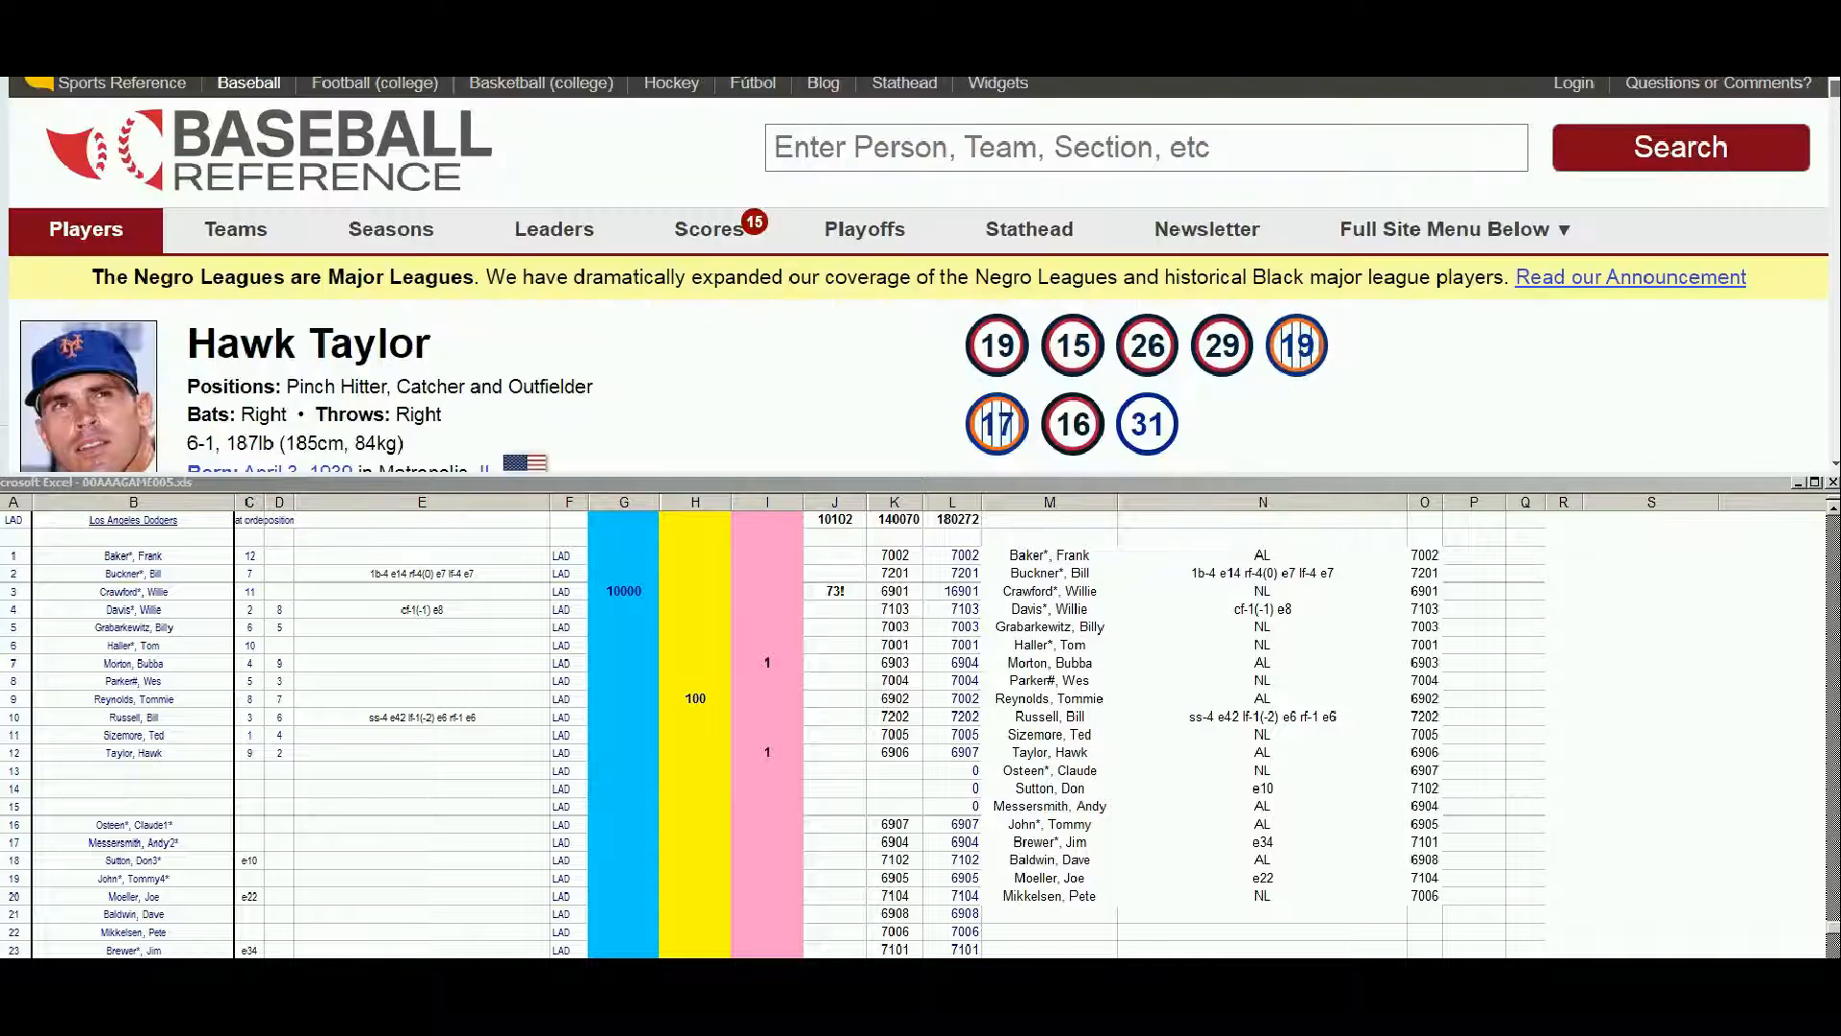
click(1369, 154)
text(os)
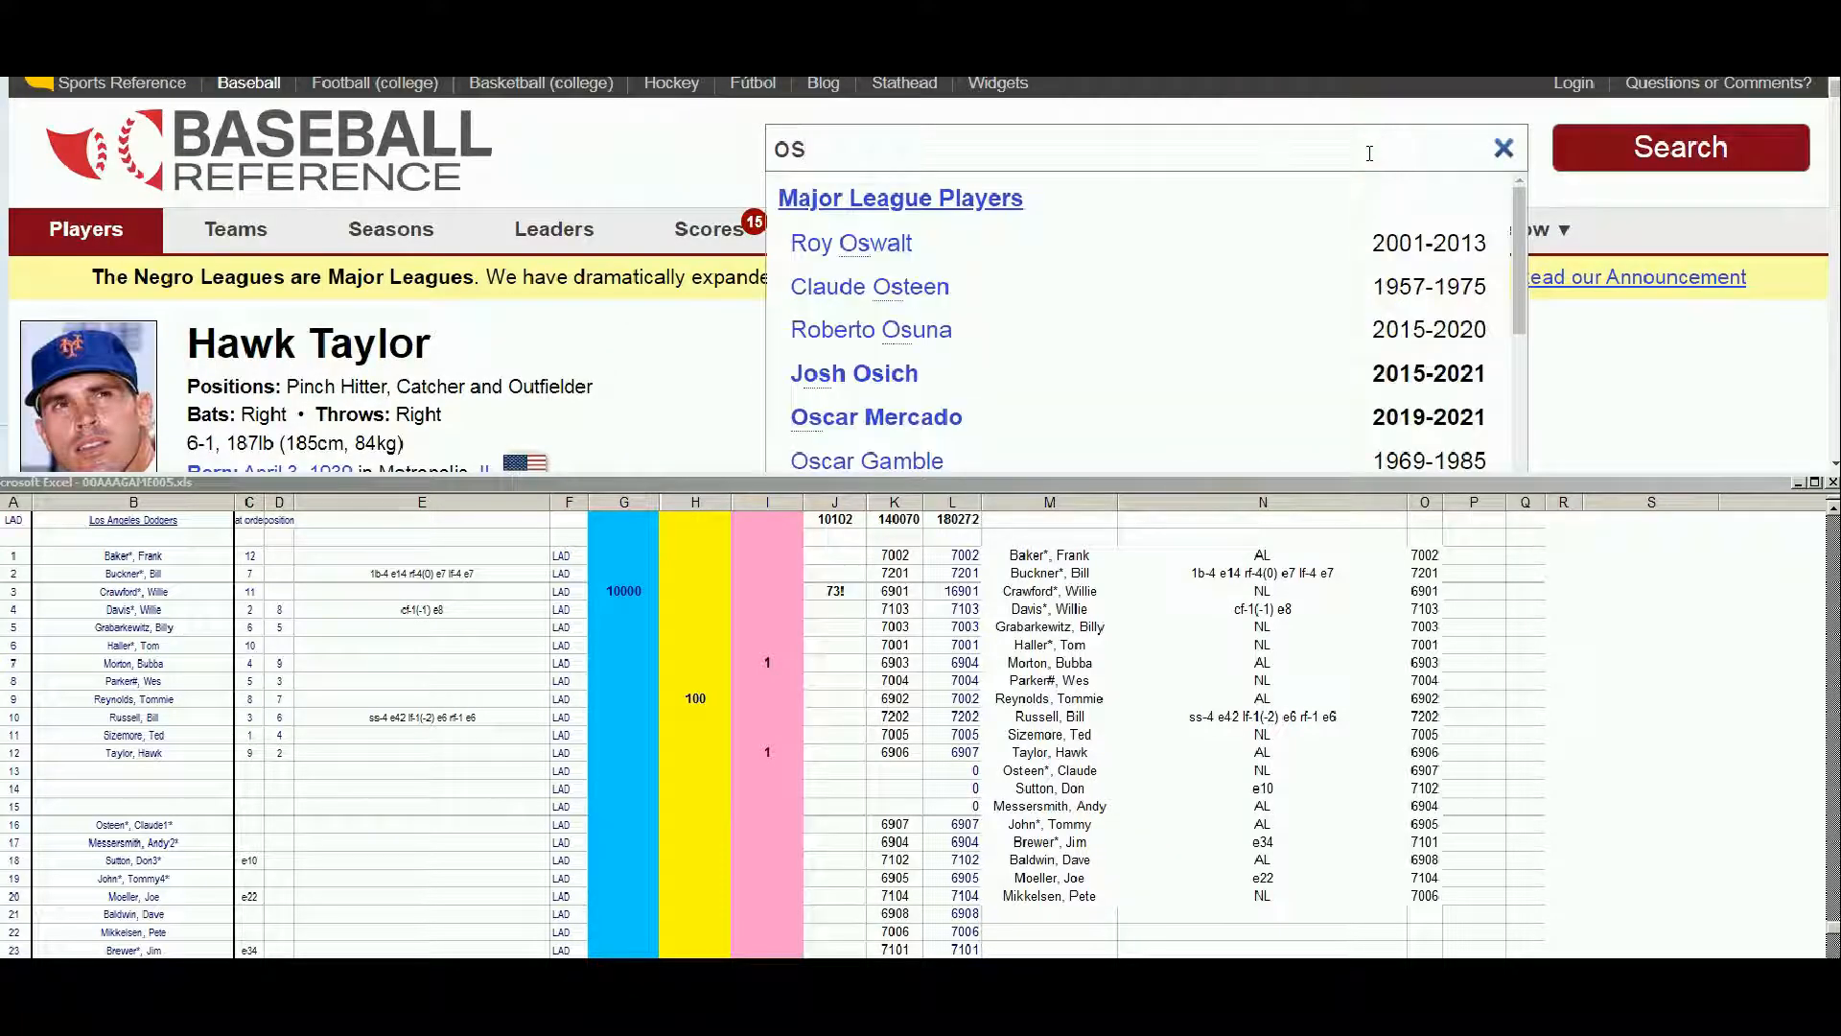
text(t)
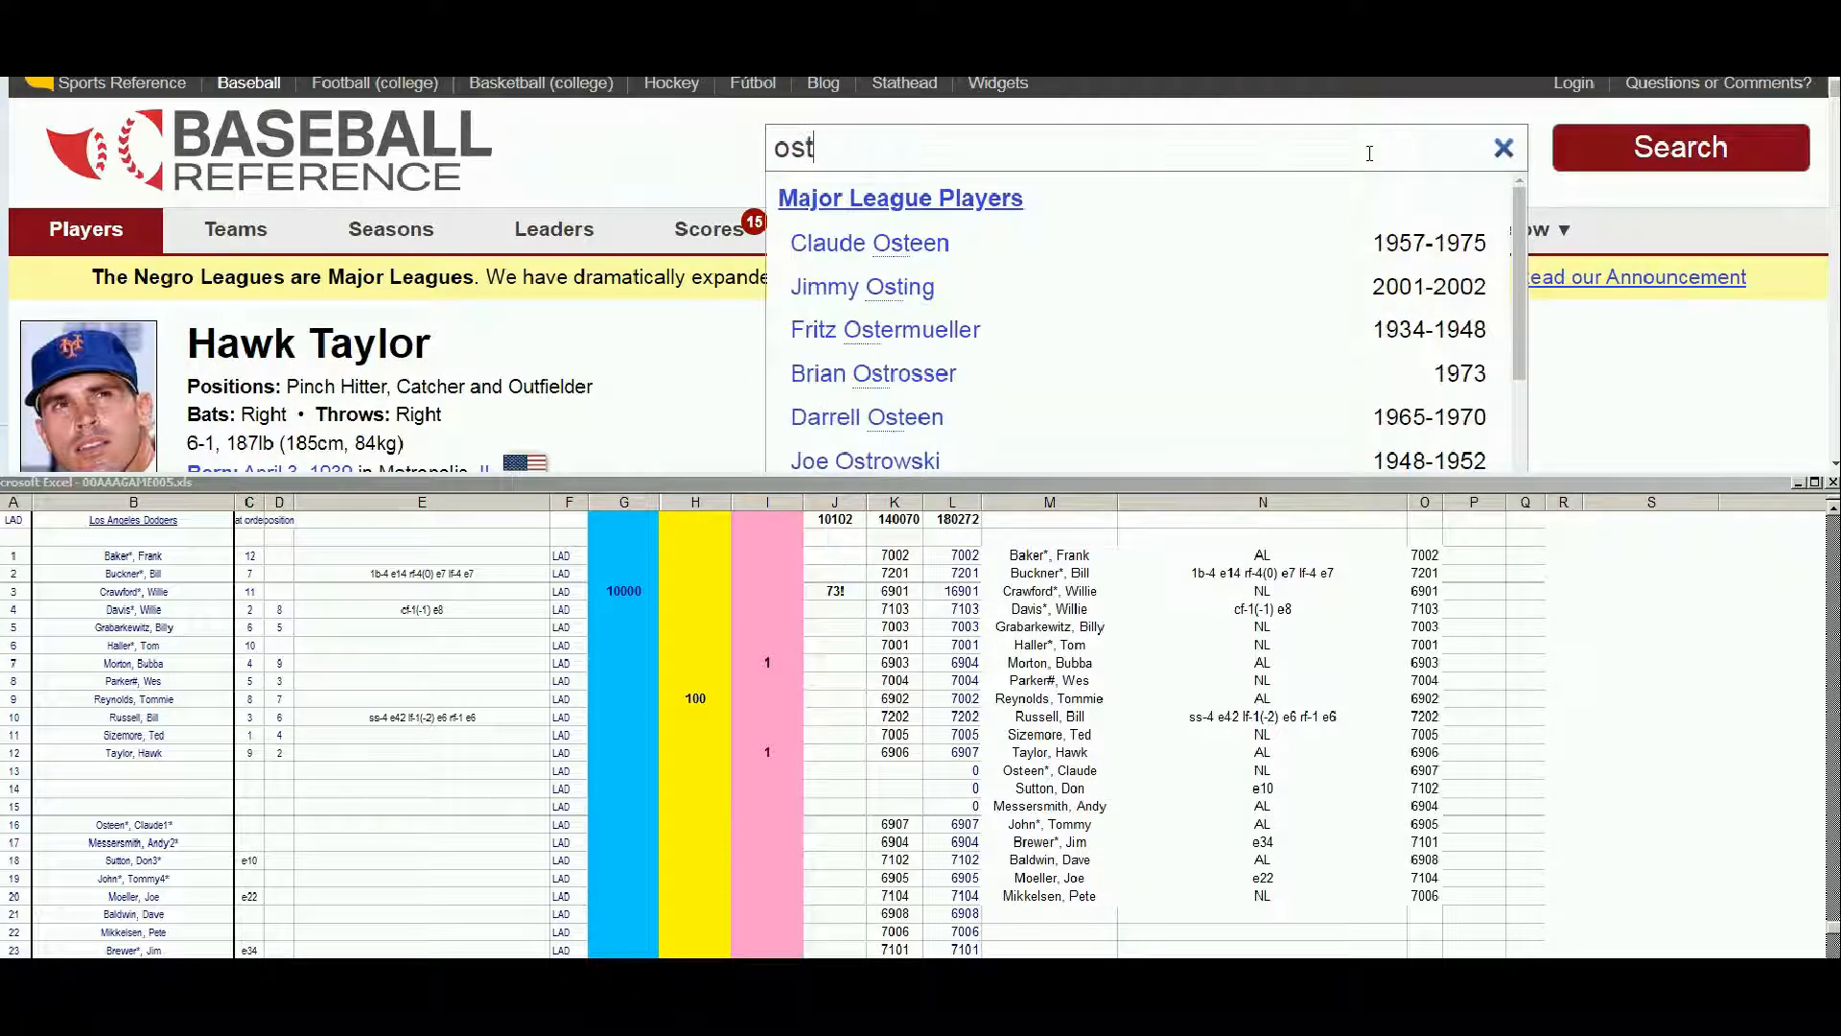
click(906, 252)
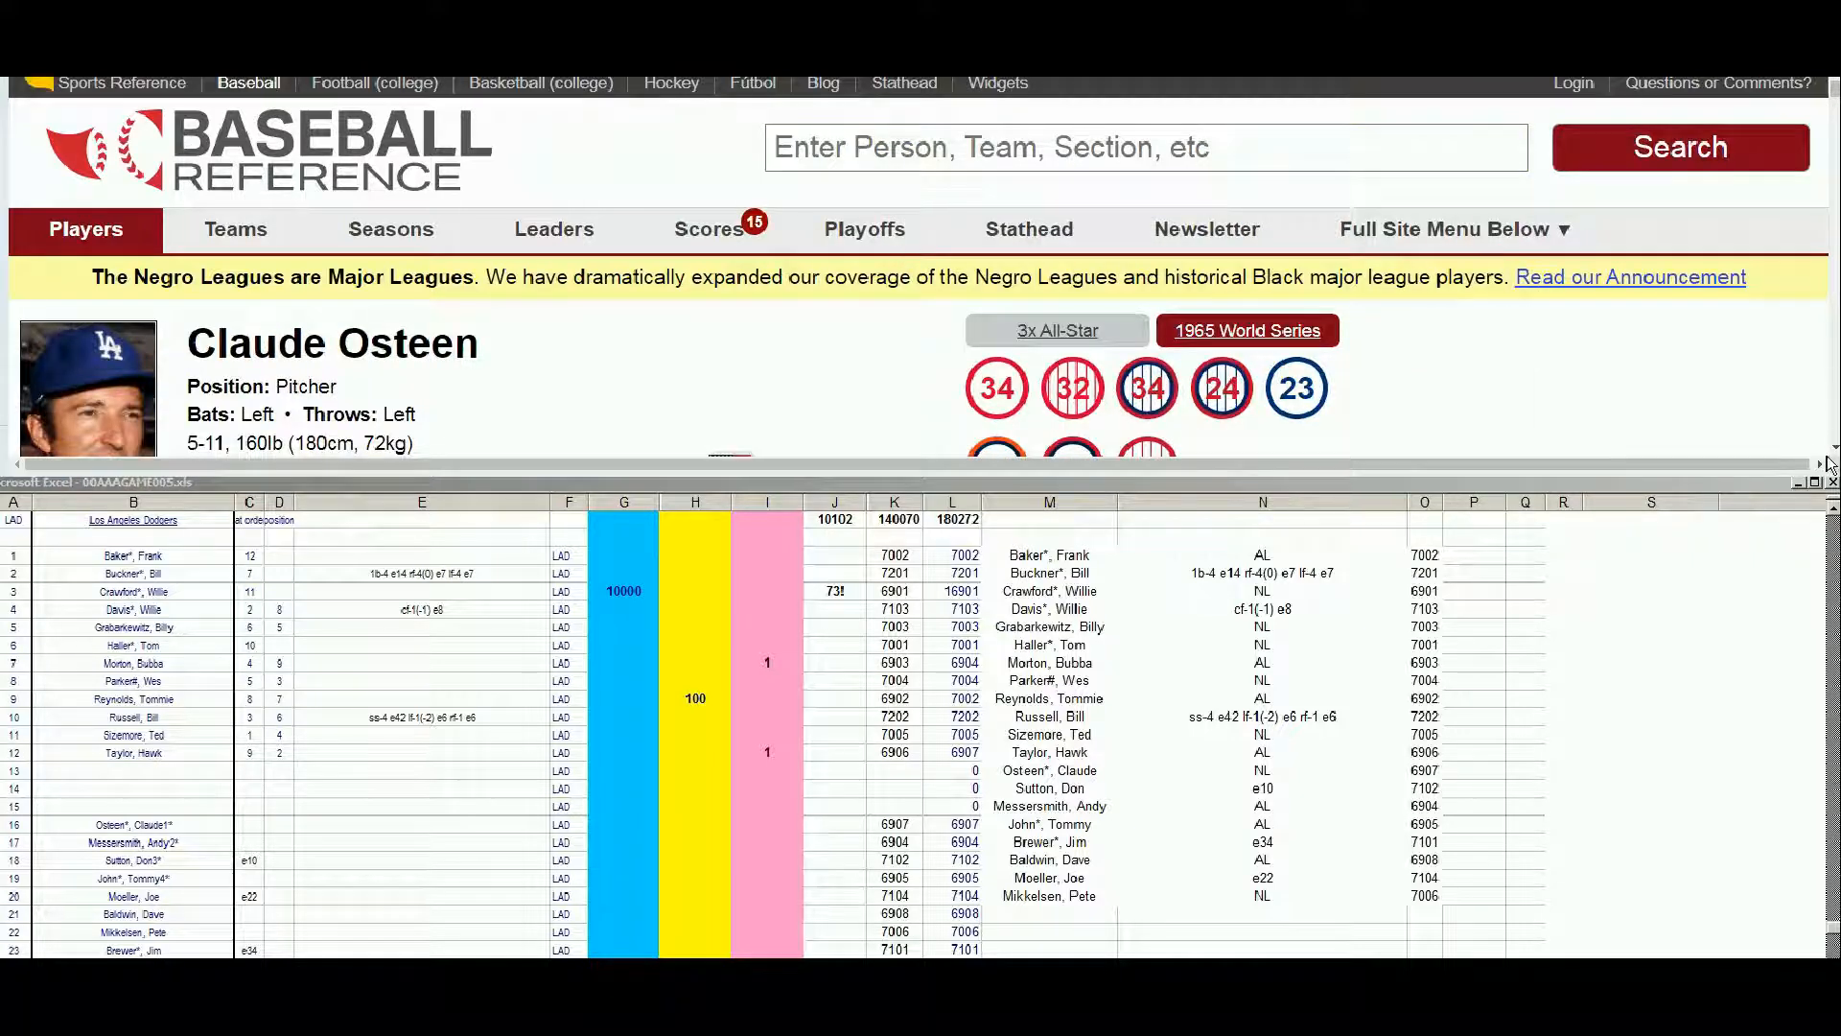
click(1827, 449)
scroll(1827, 449, down, 15)
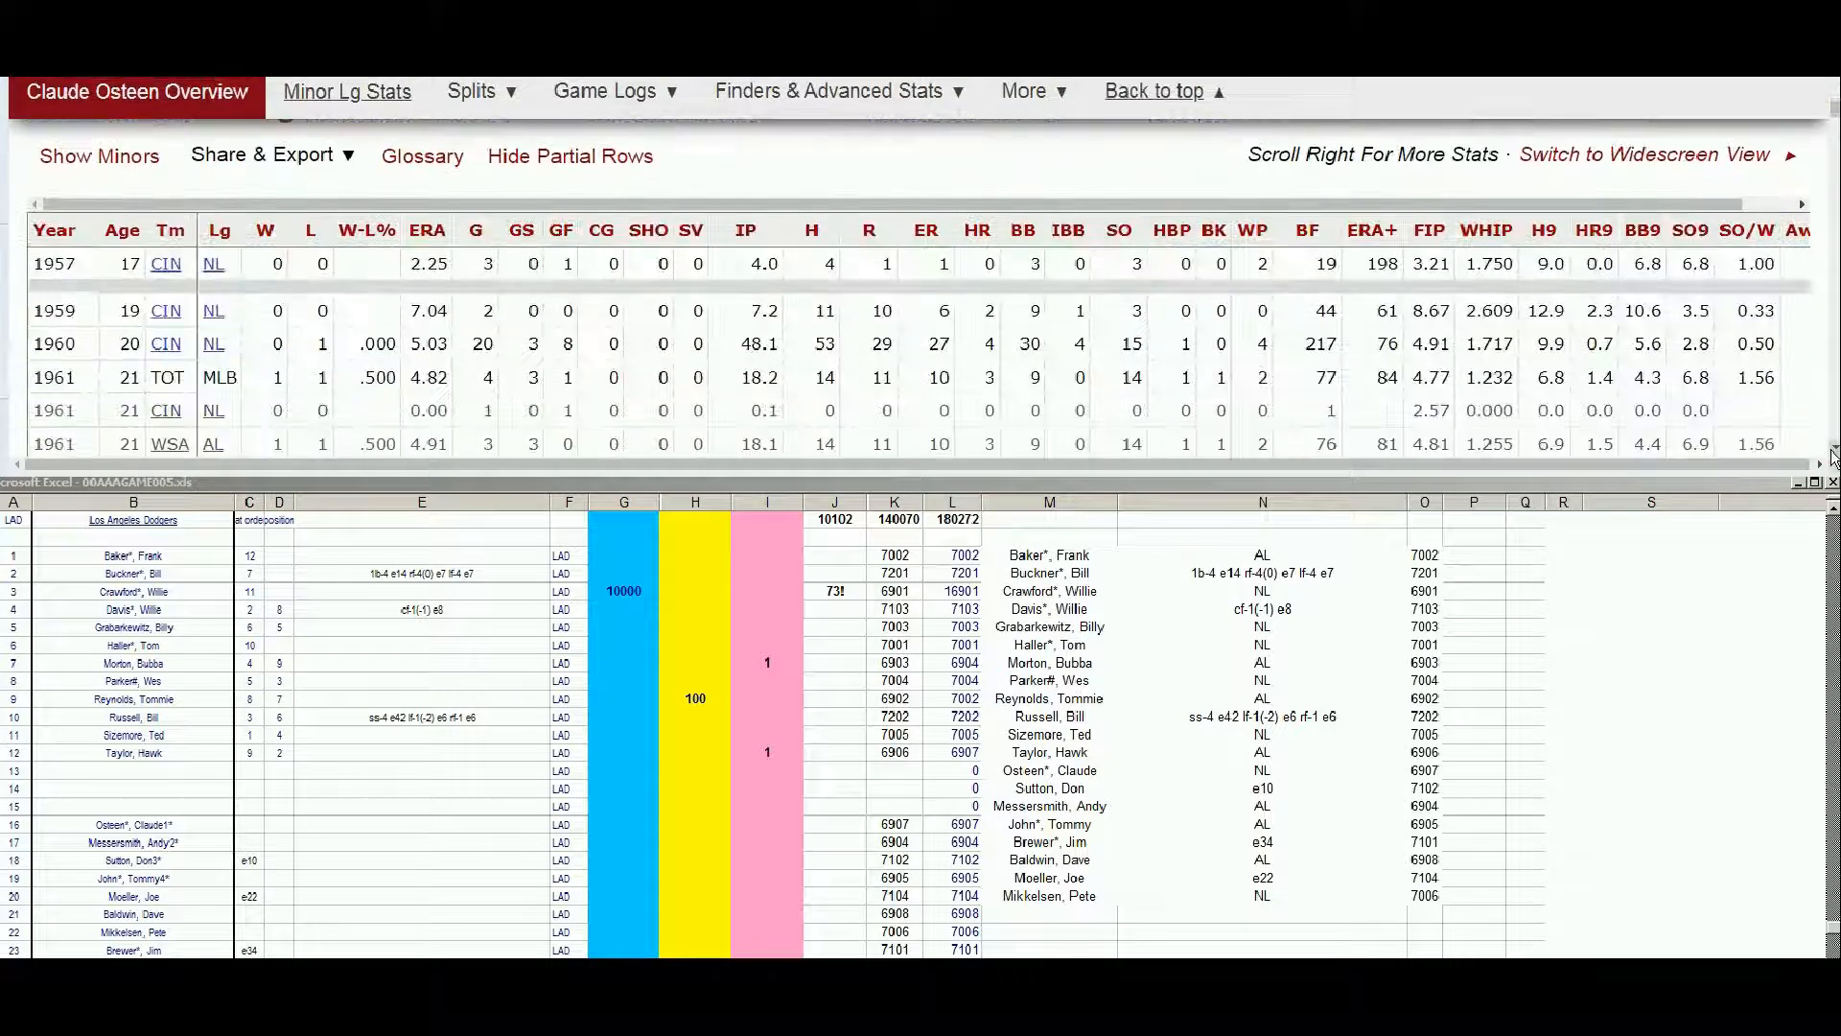
scroll(1830, 451, down, 5)
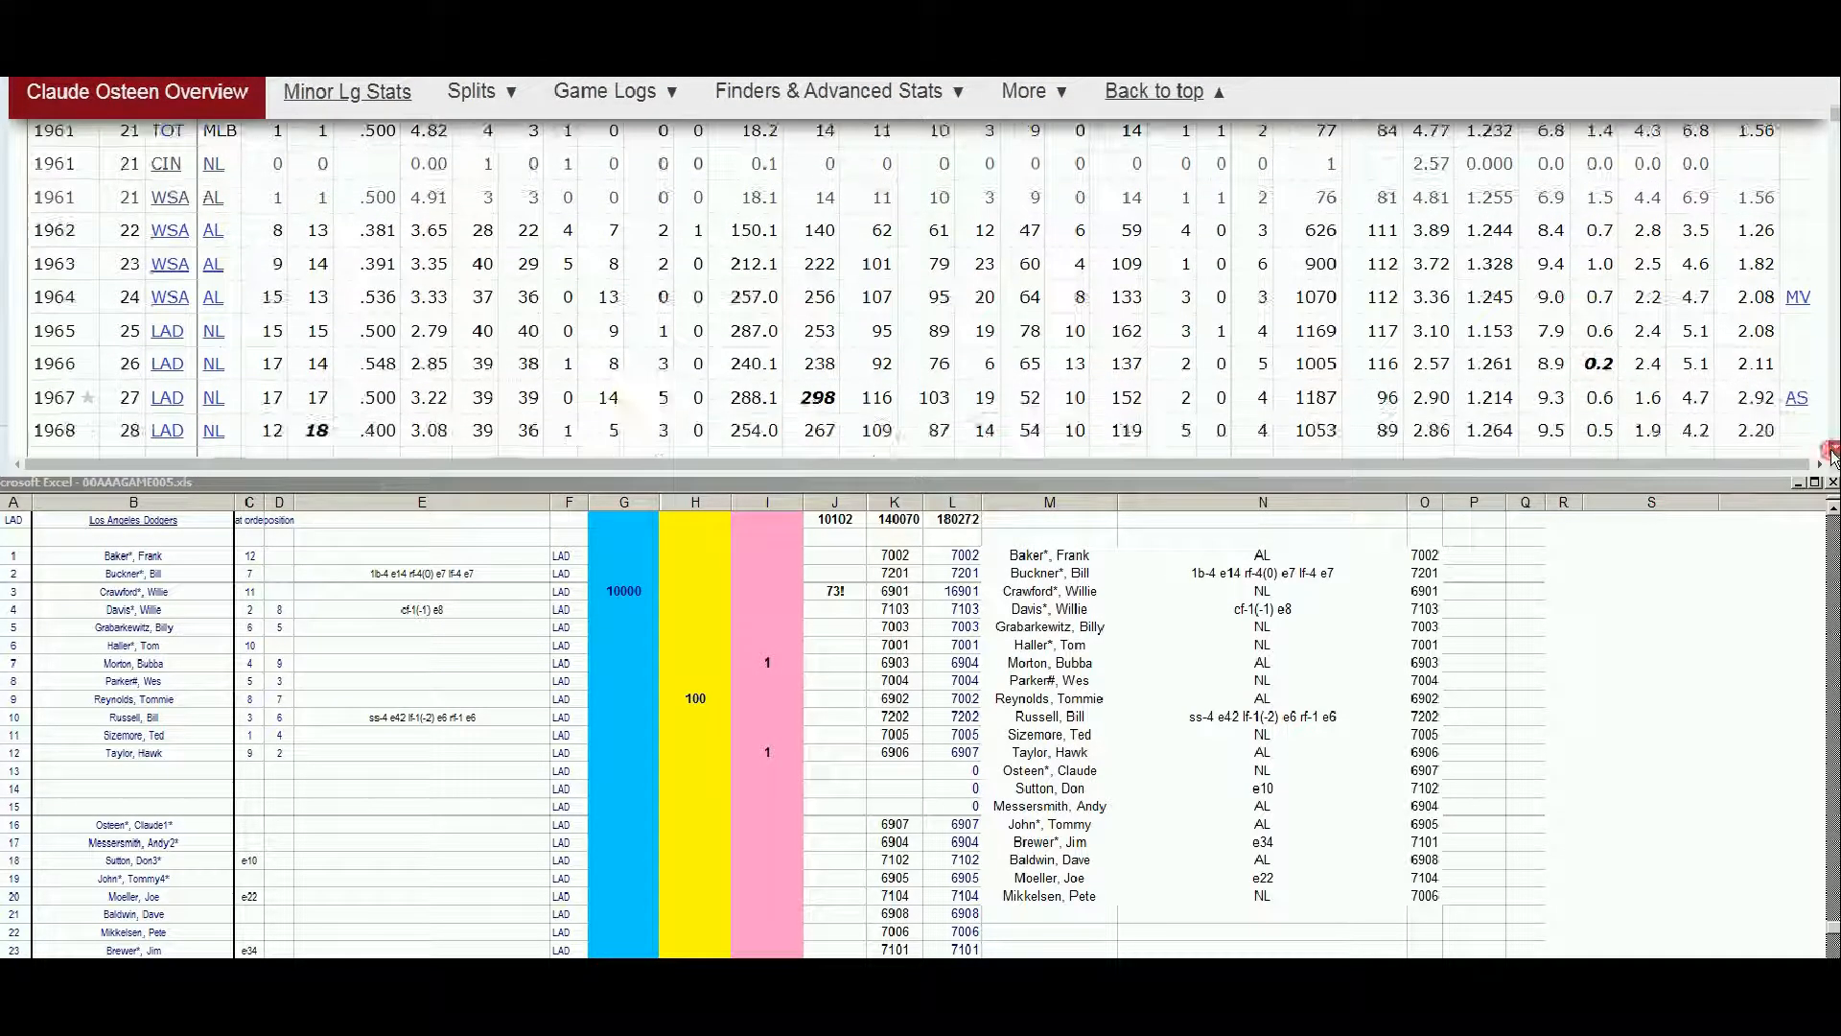
scroll(1830, 450, down, 3)
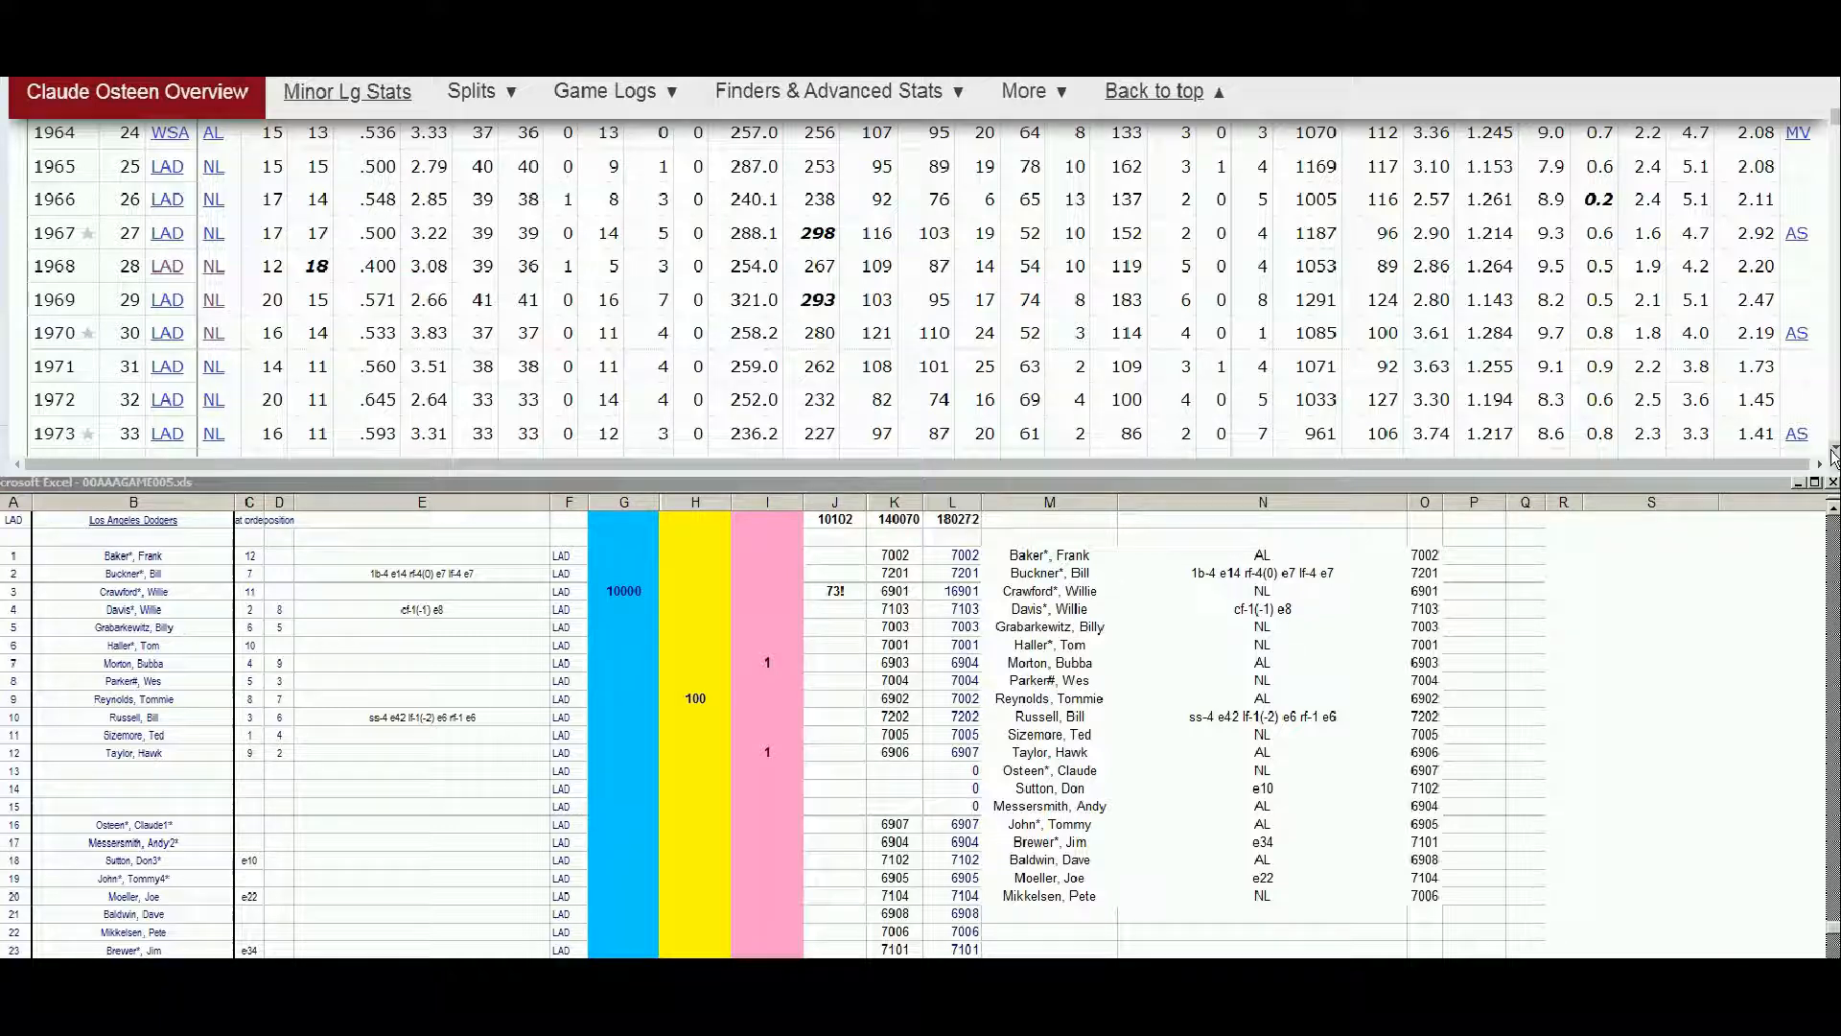
scroll(1832, 456, down, 3)
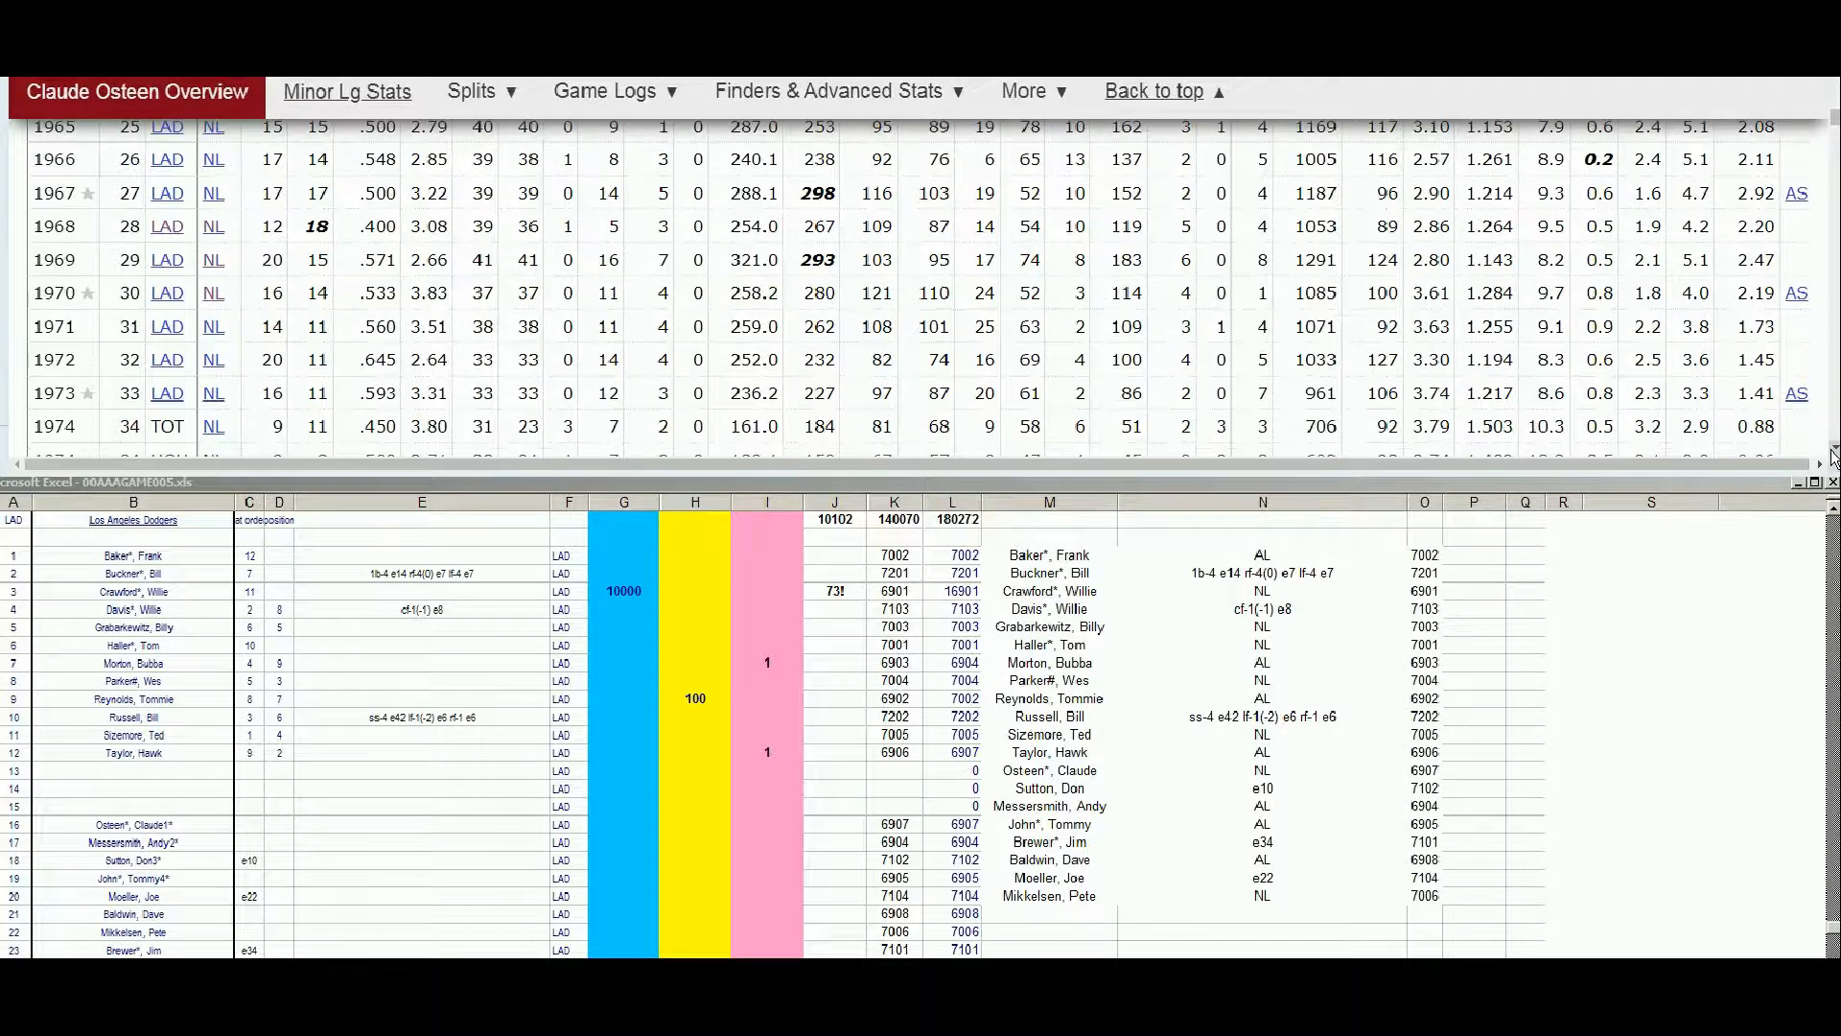
scroll(1831, 455, down, 6)
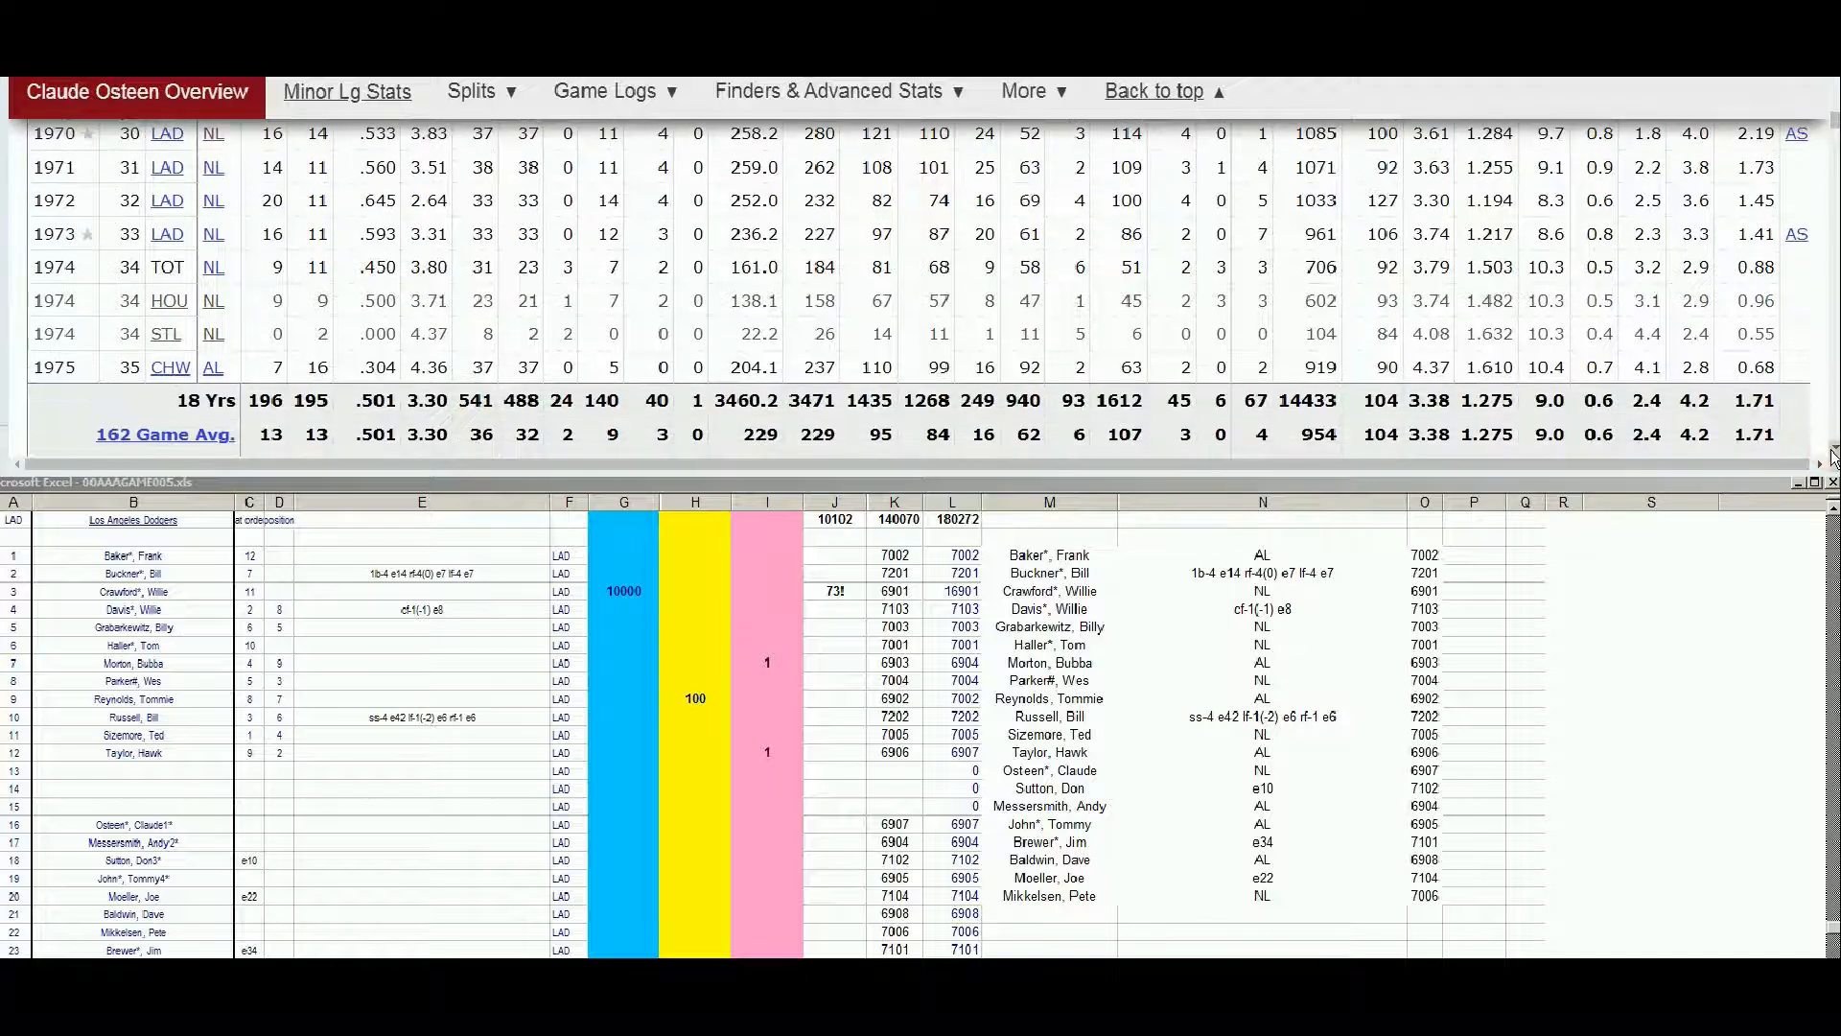
Review Claude Osteen's player value, advanced and postseason pitching tables, and return to his page's overview
scroll(1832, 452, down, 15)
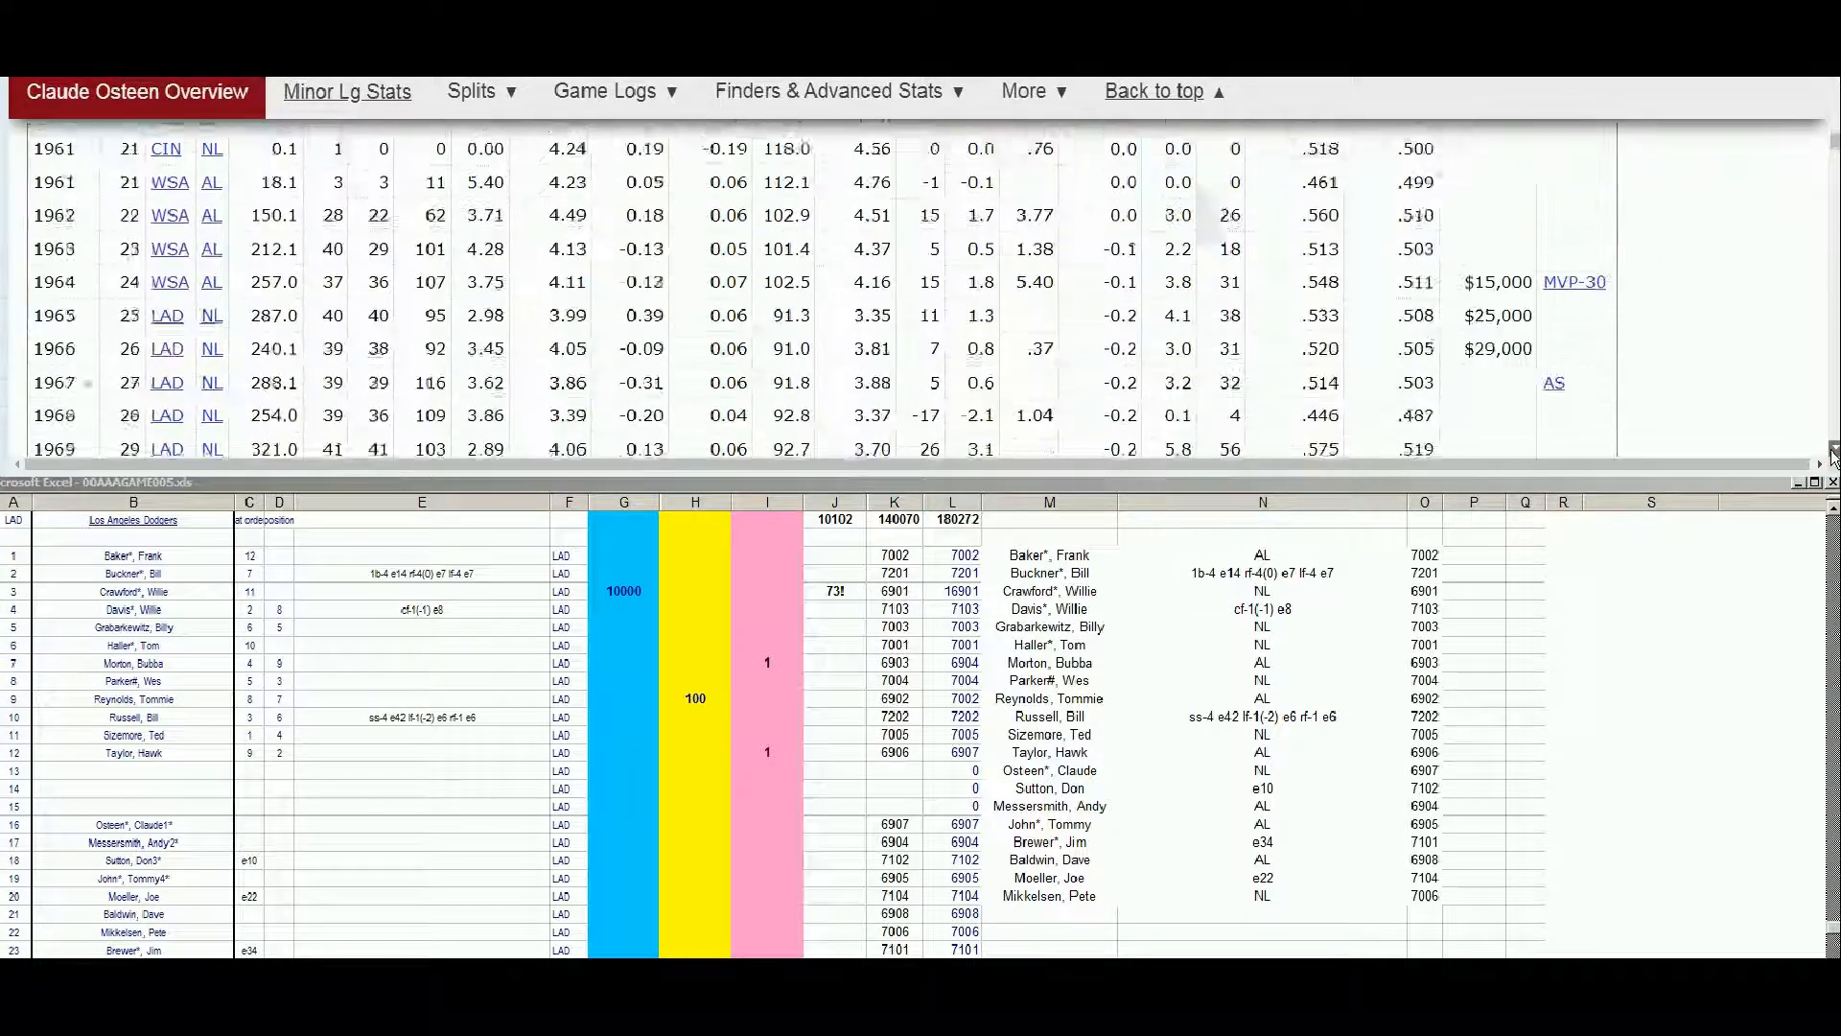
scroll(1832, 452, down, 15)
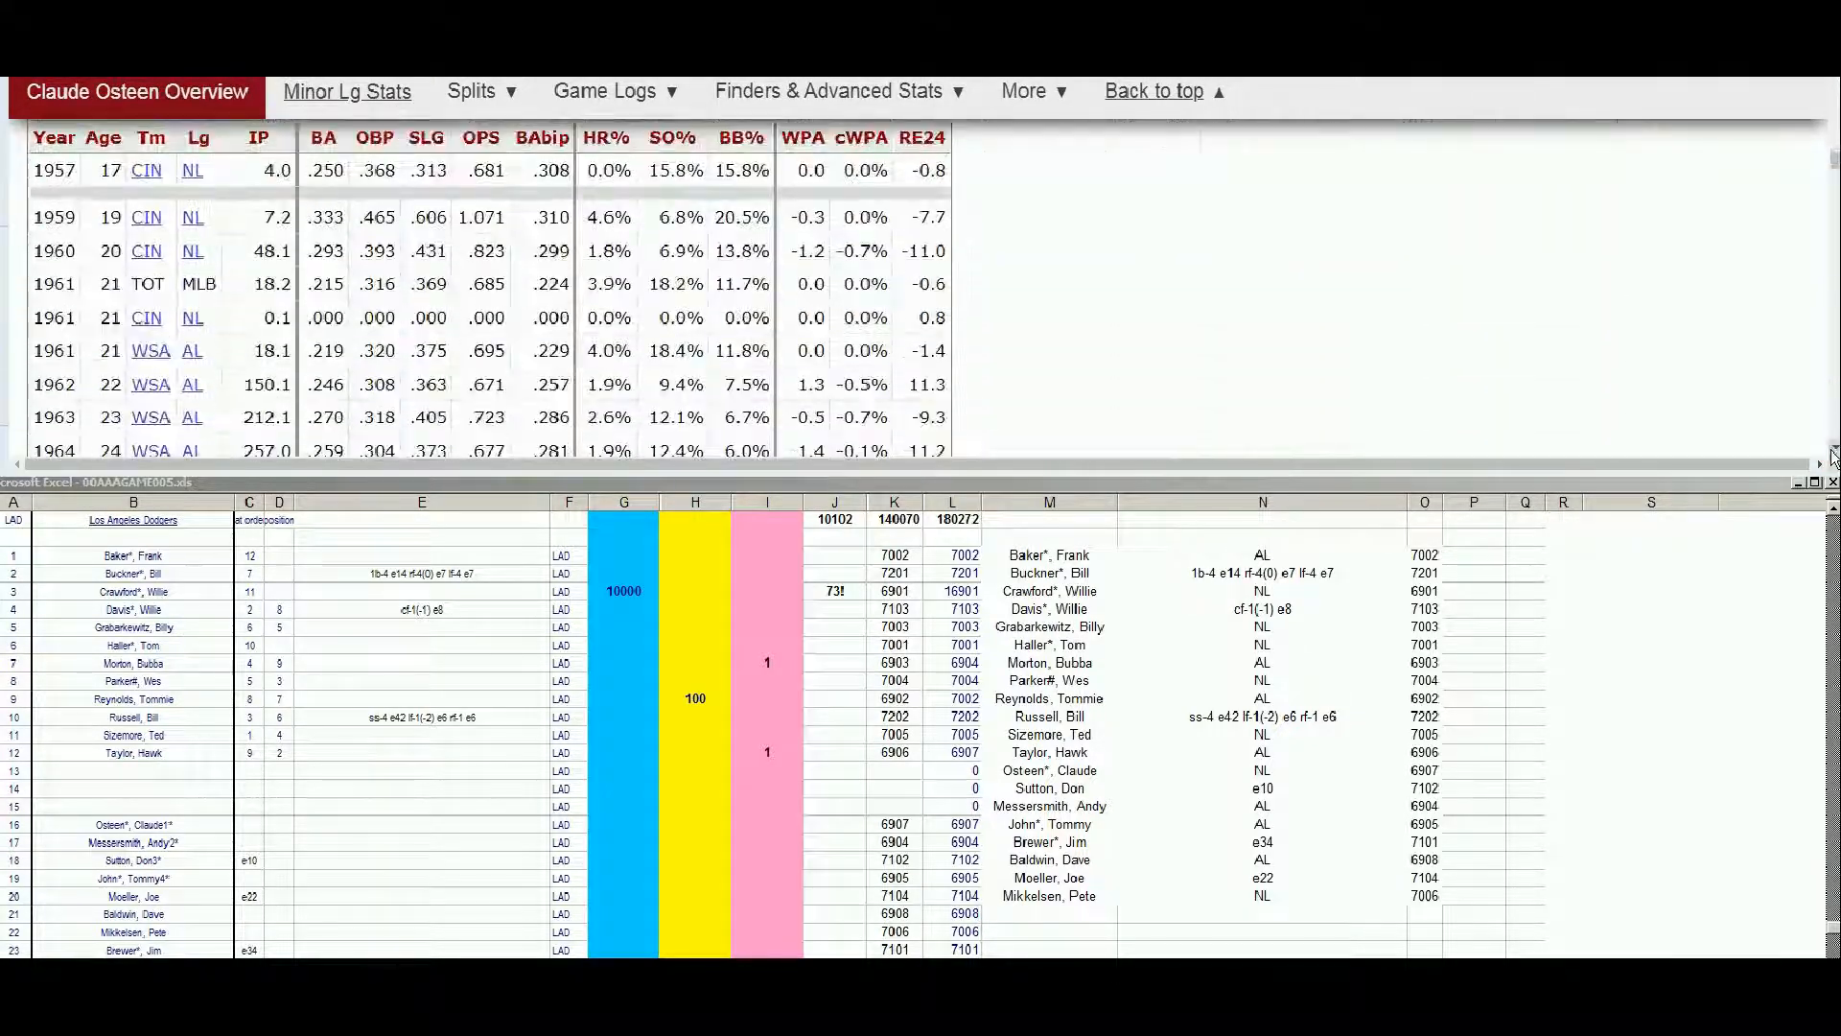
scroll(1831, 452, down, 8)
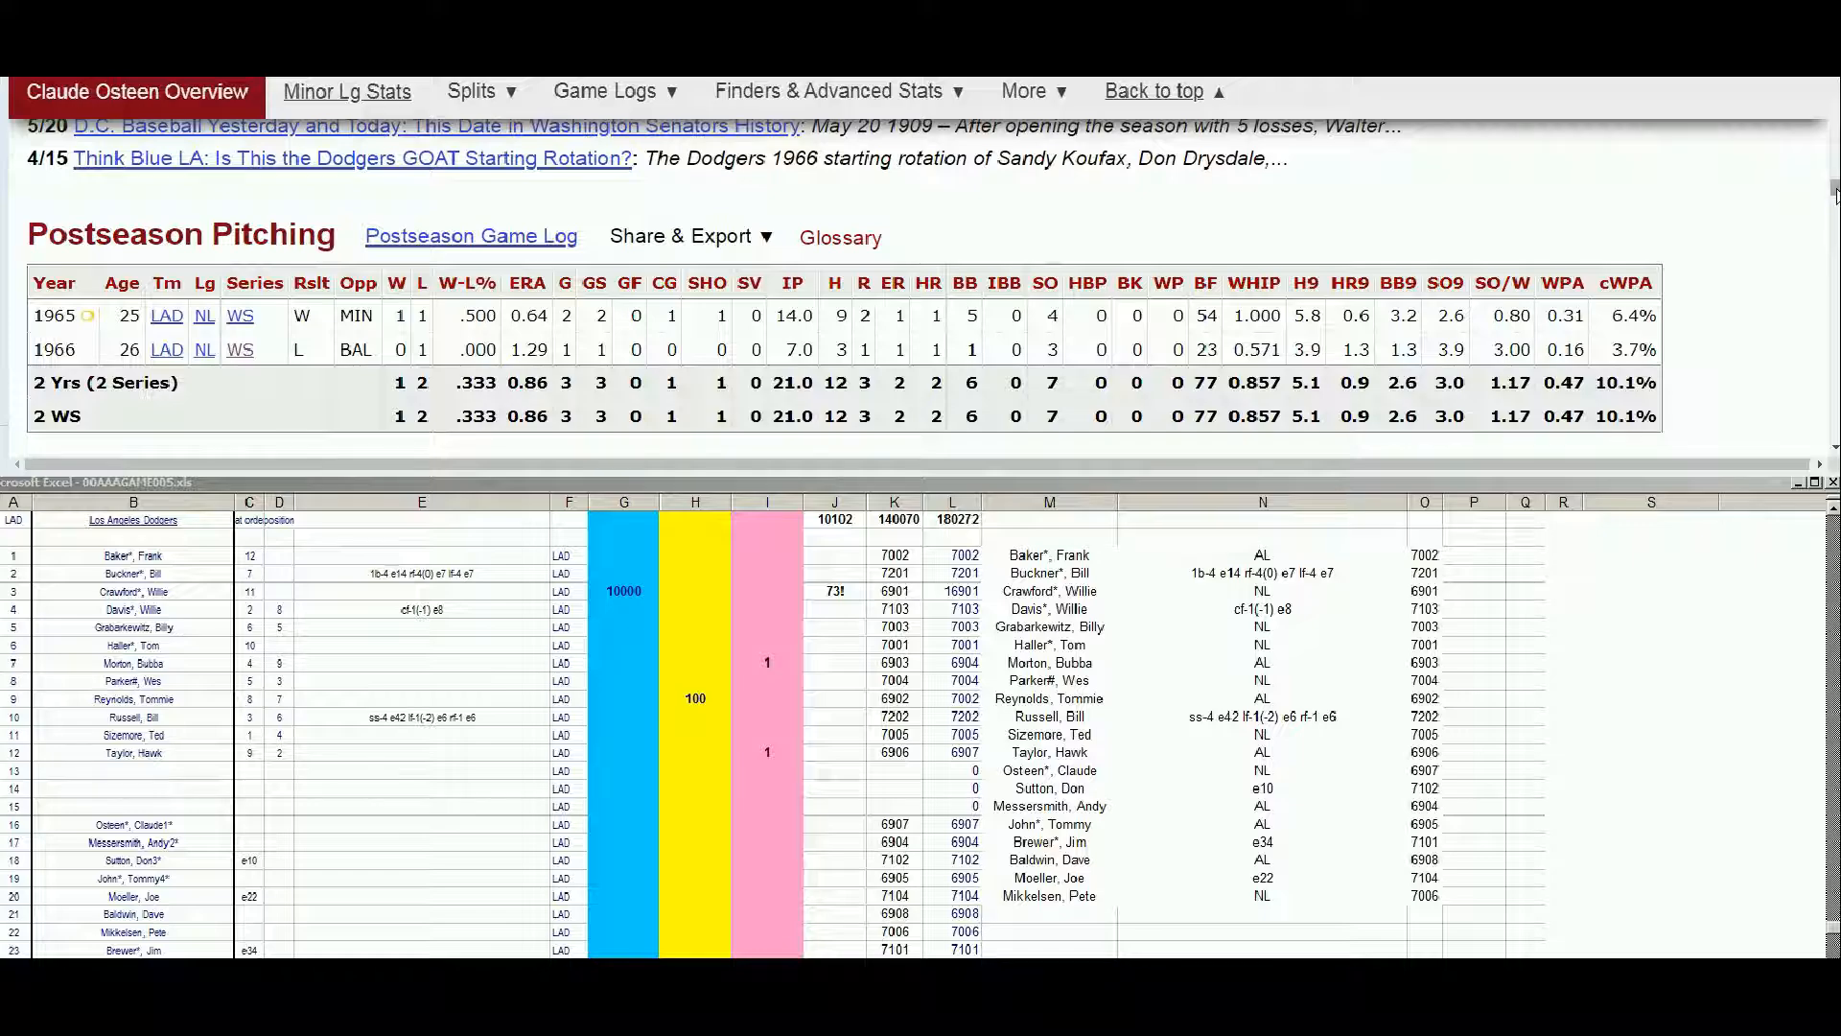
scroll(1835, 192, up, 1)
drag(1836, 189, 1835, 98)
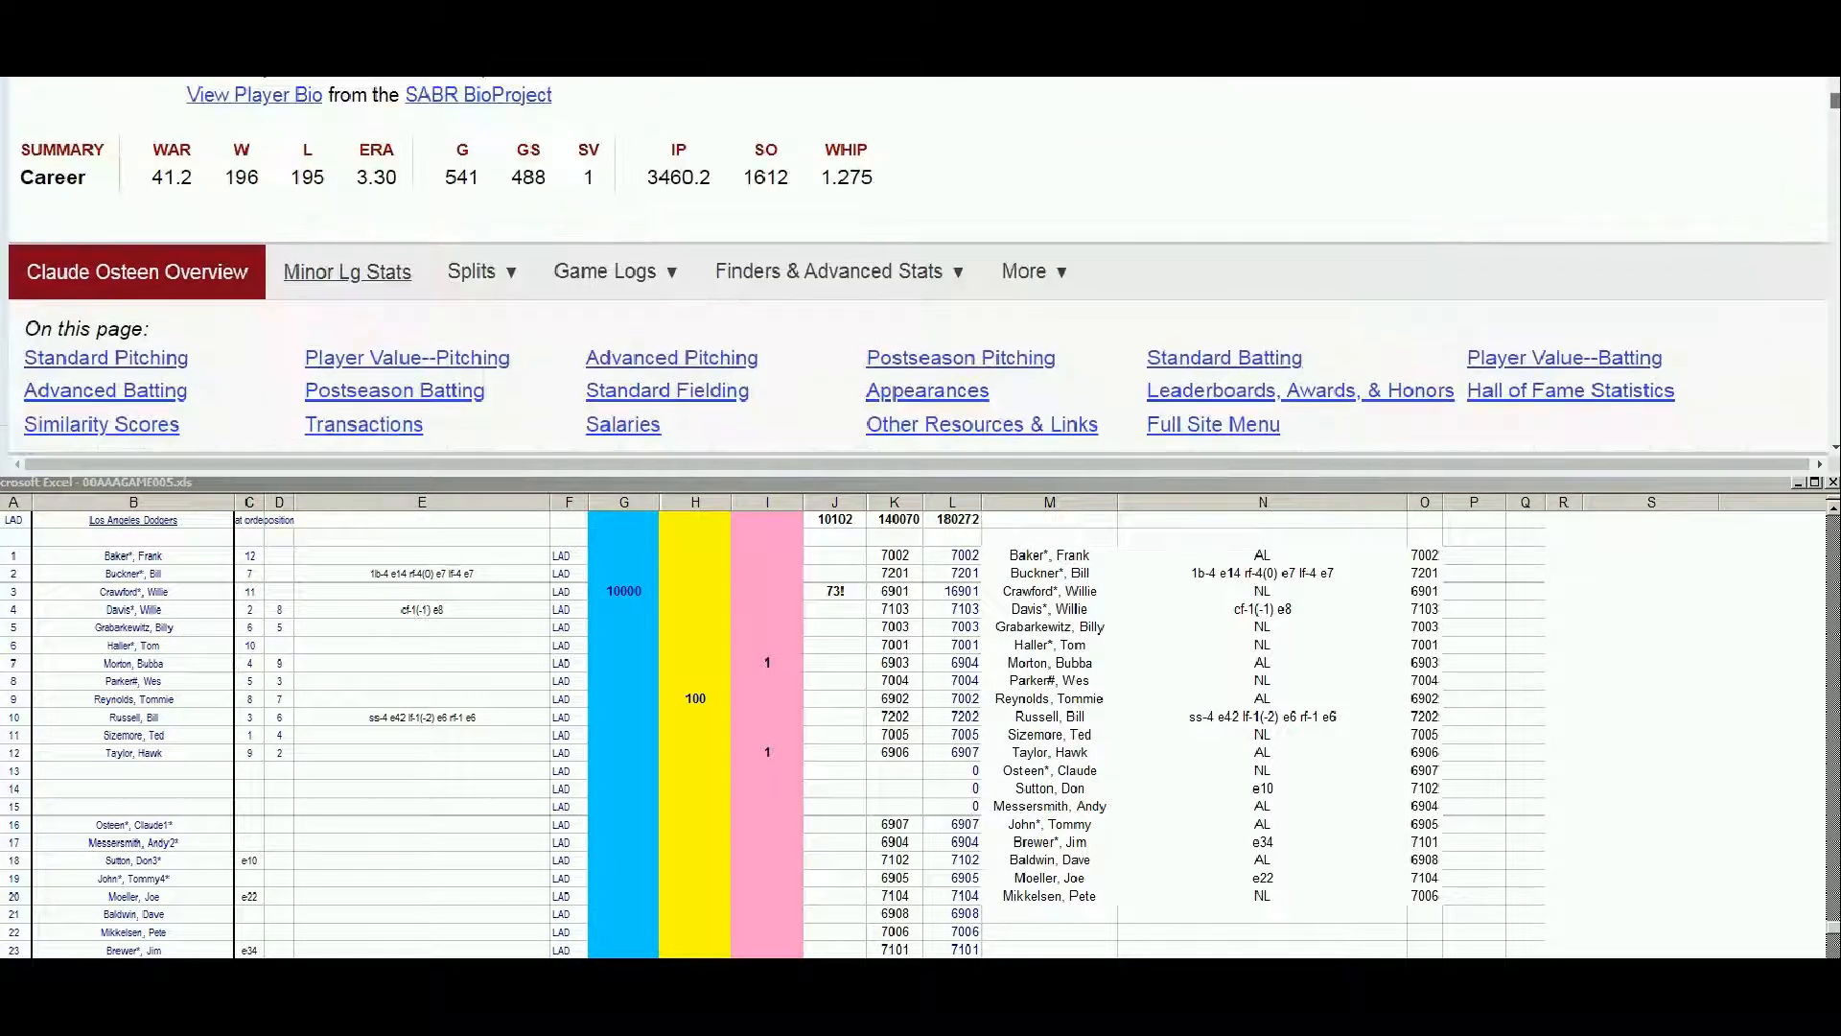
Review Claude Osteen's season-by-season standard pitching record and enter 10000 in the blue column G of his roster row
scroll(1833, 452, down, 7)
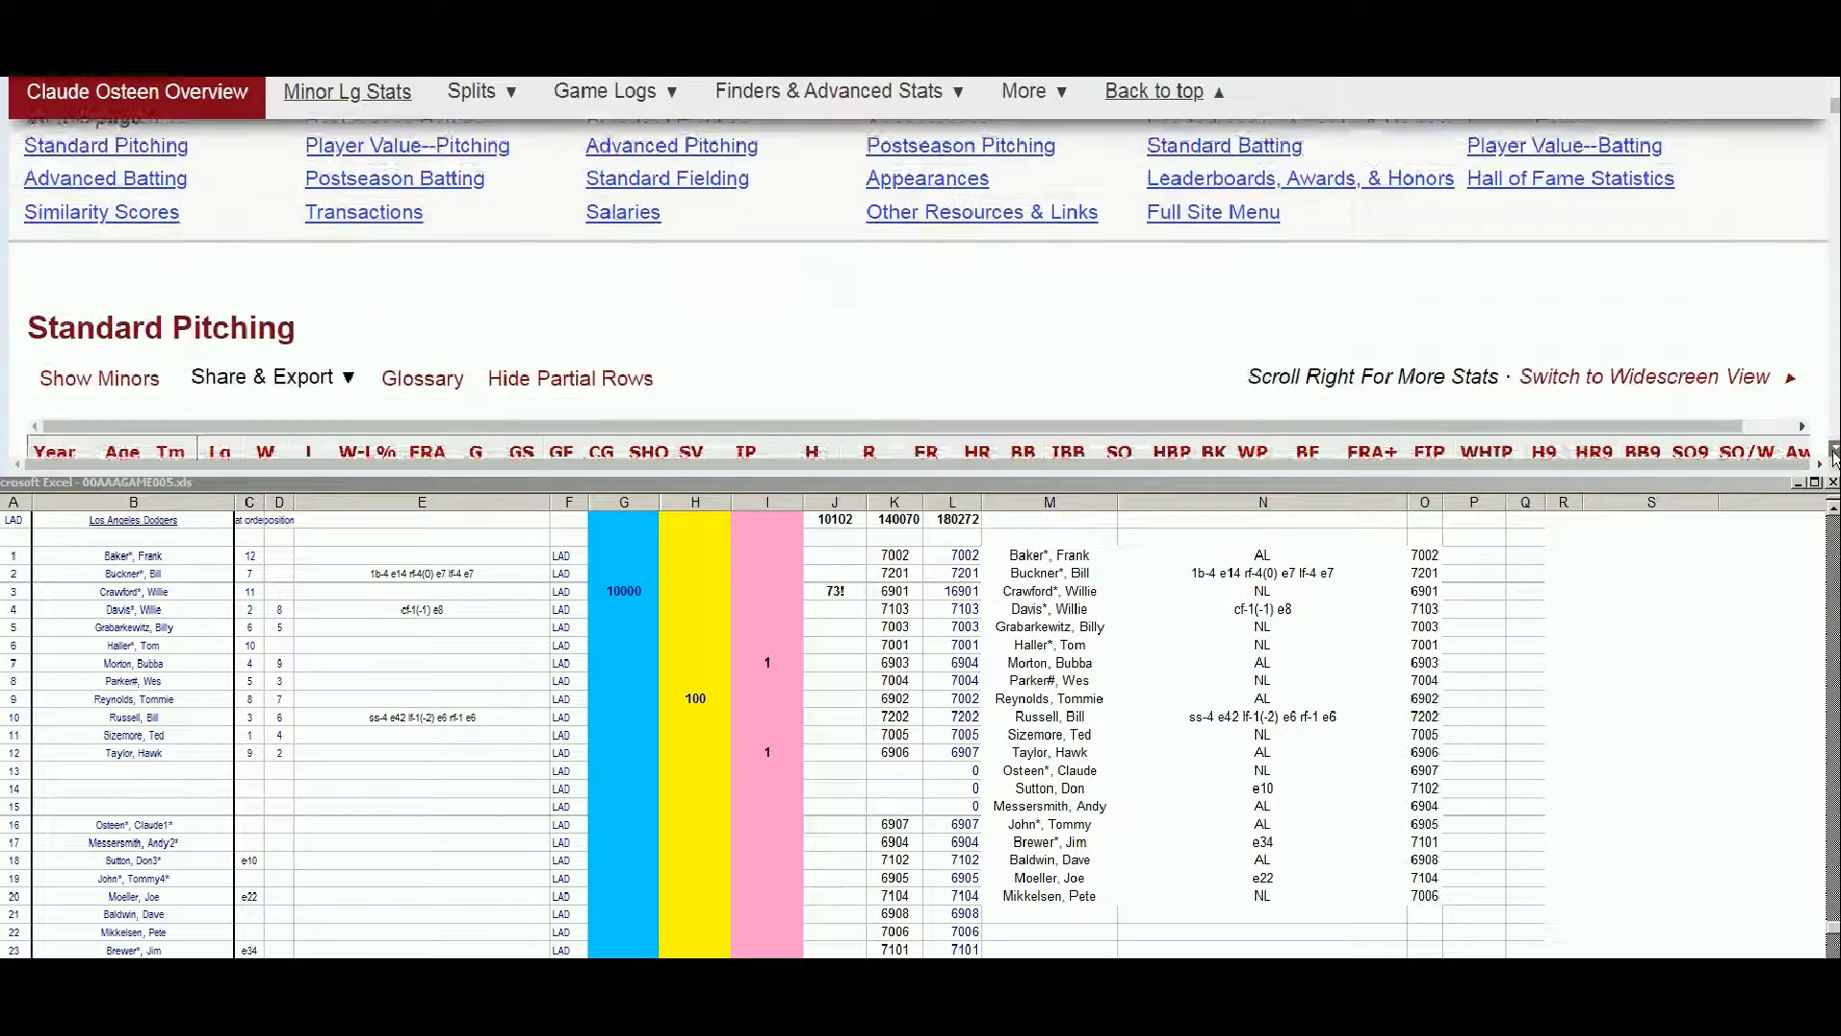
scroll(1833, 453, down, 5)
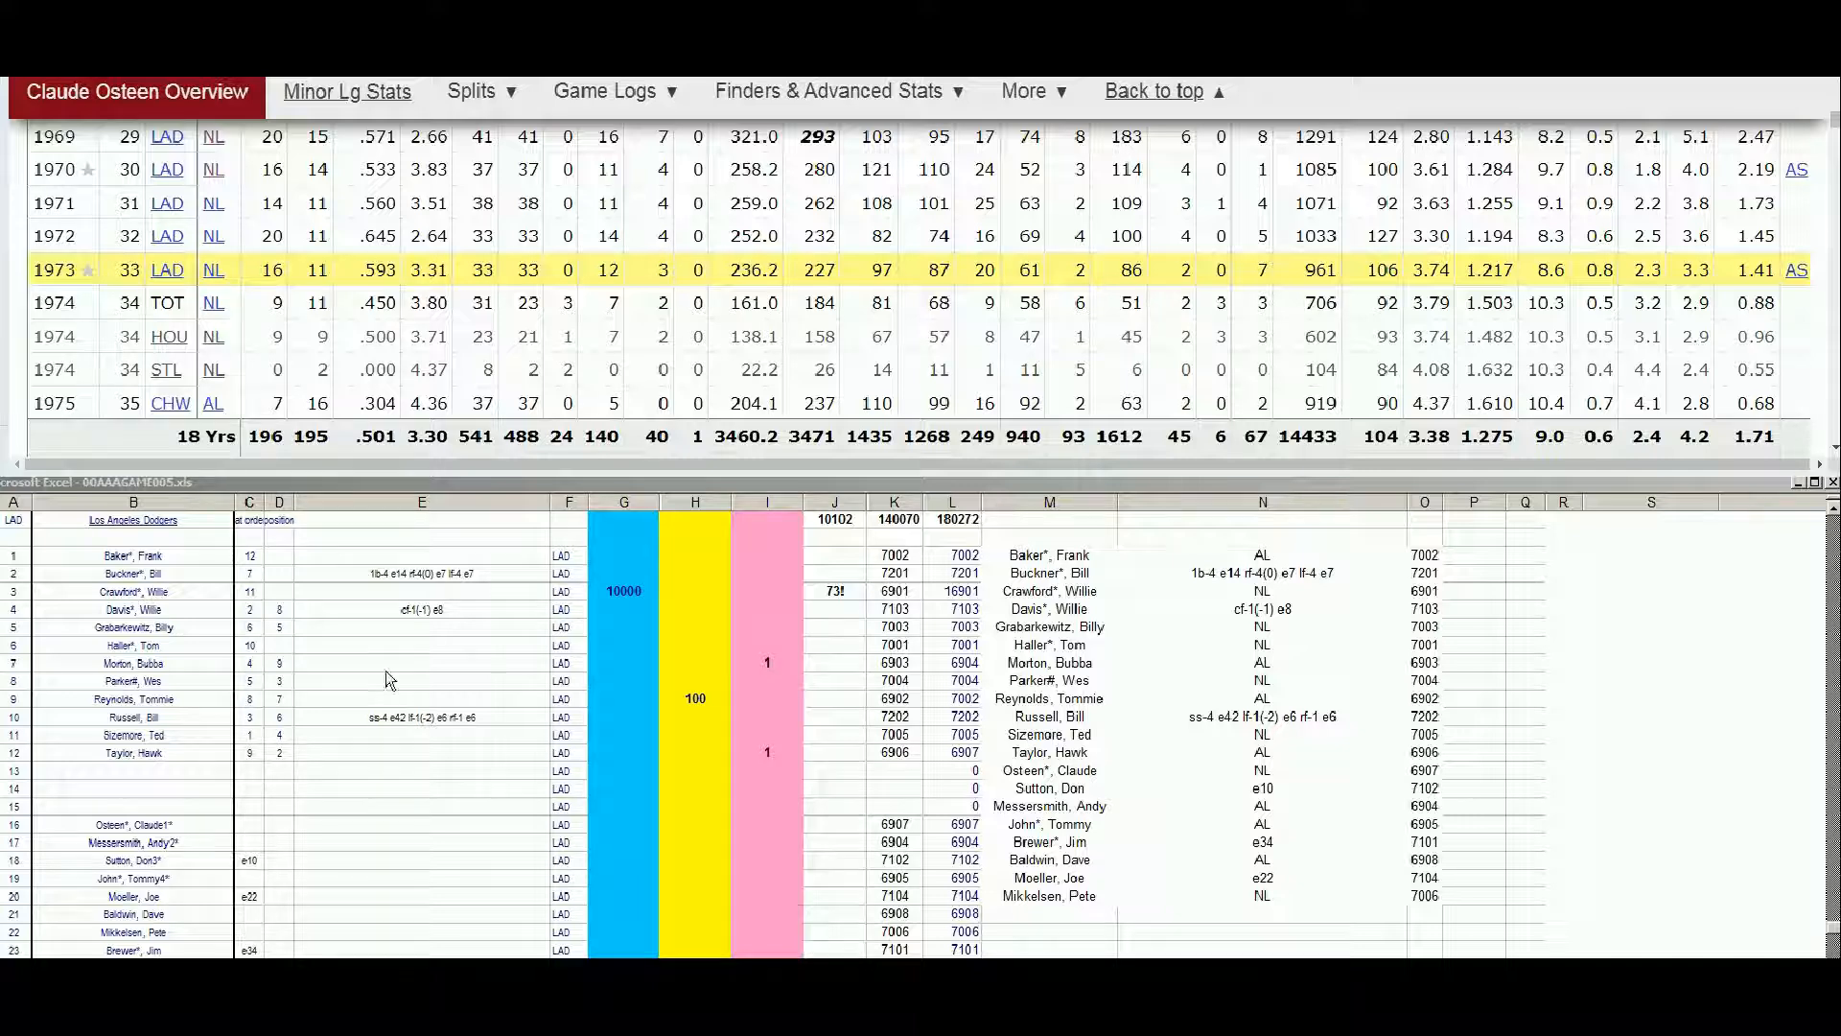
click(605, 828)
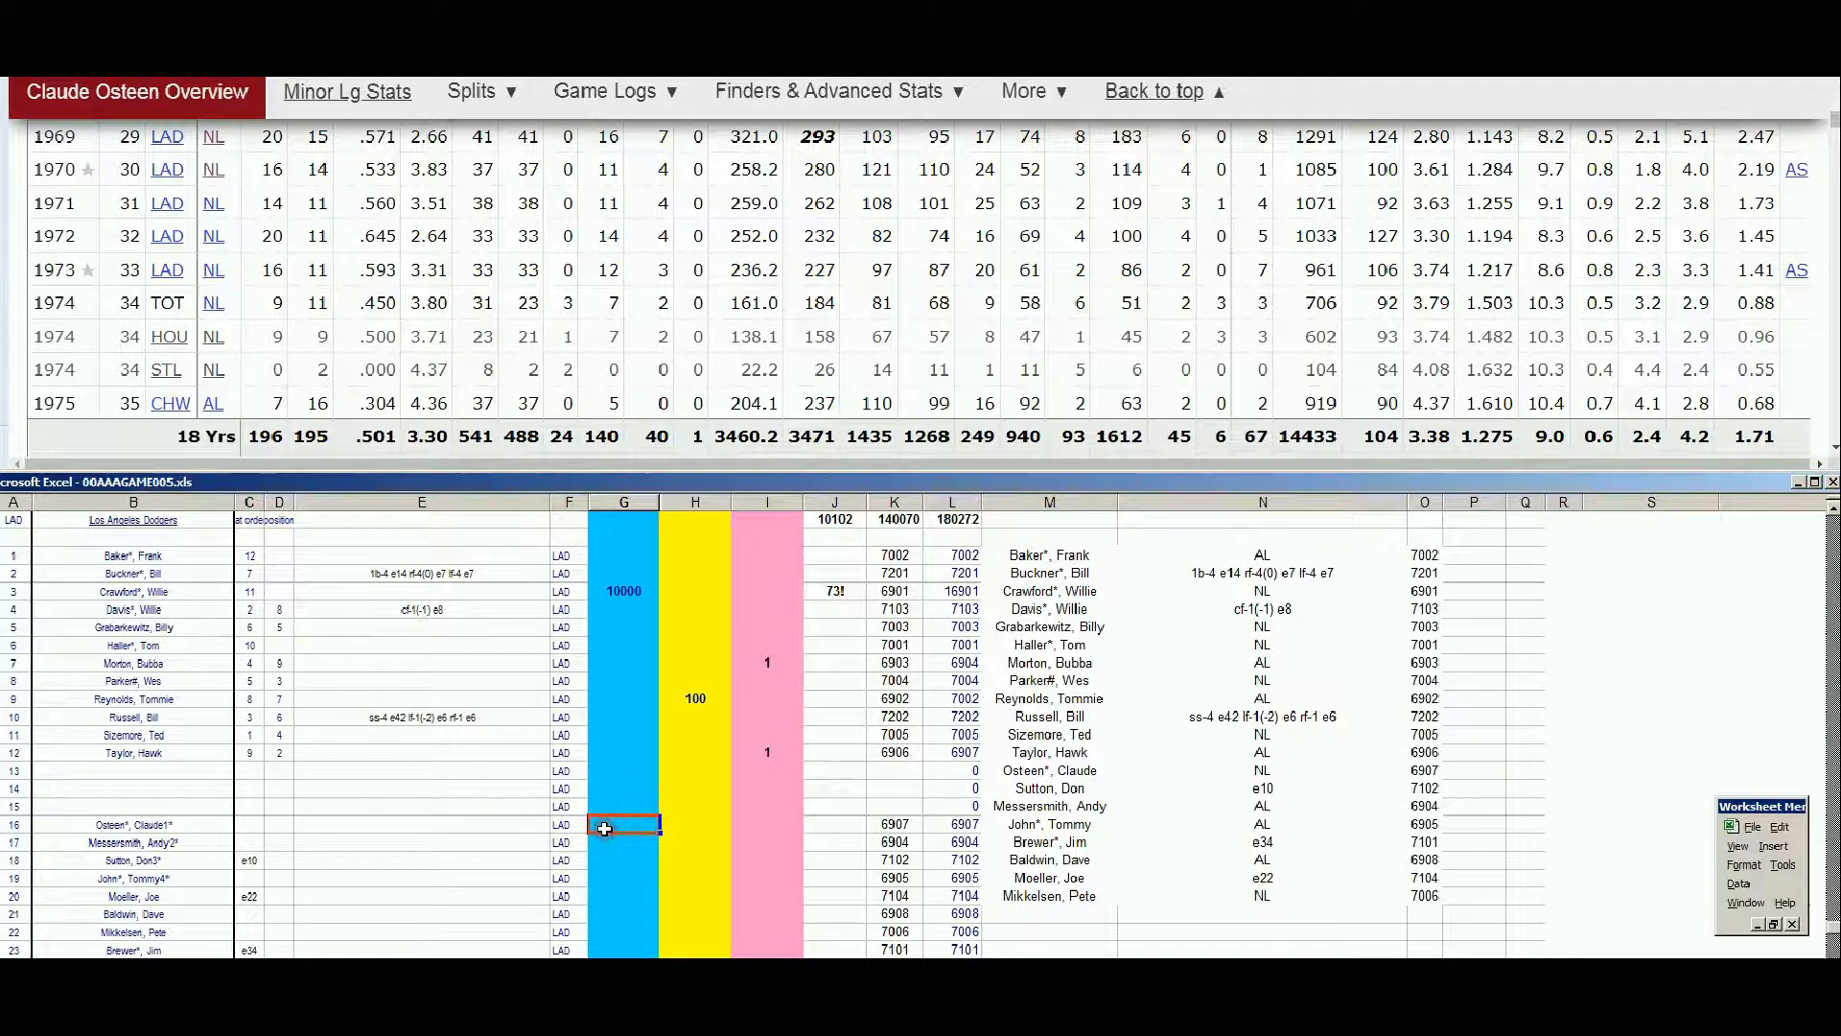
text(10000)
key(Return)
Look up Andy Messersmith on Baseball Reference and examine his season-by-season standard pitching record
click(1831, 117)
drag(1833, 117, 1832, 81)
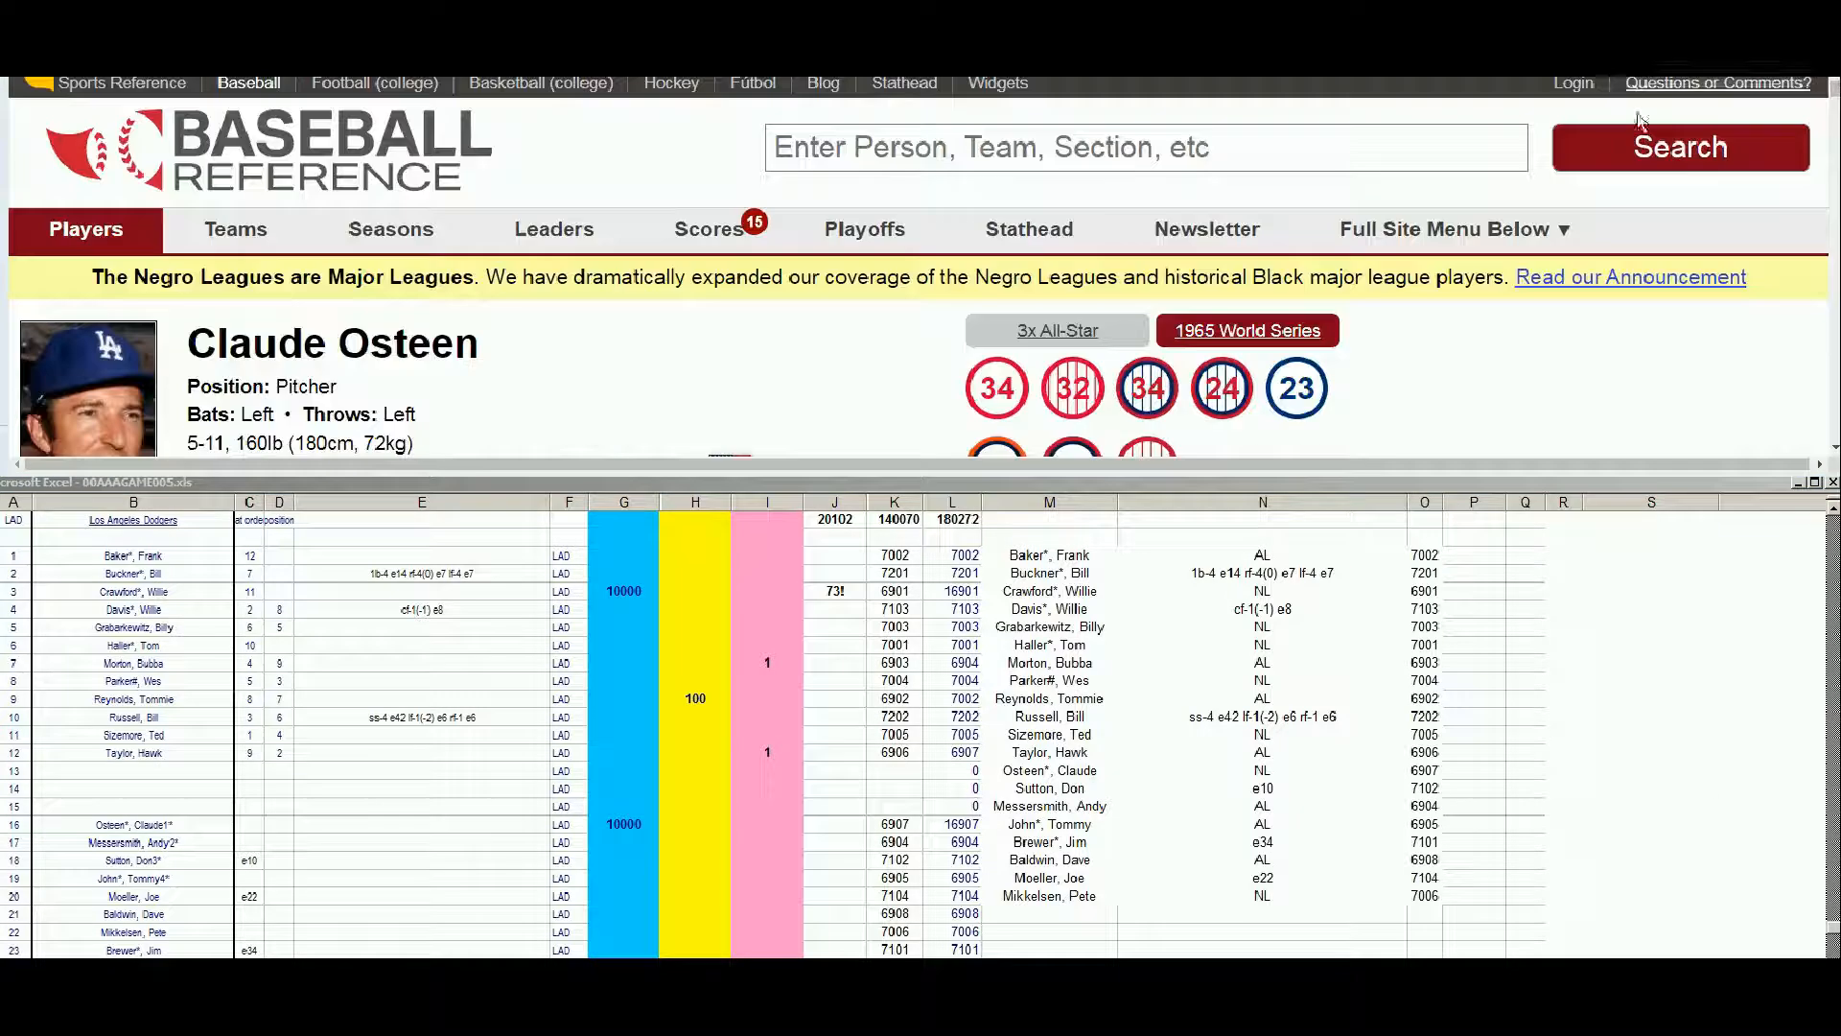
click(1478, 155)
text(messer)
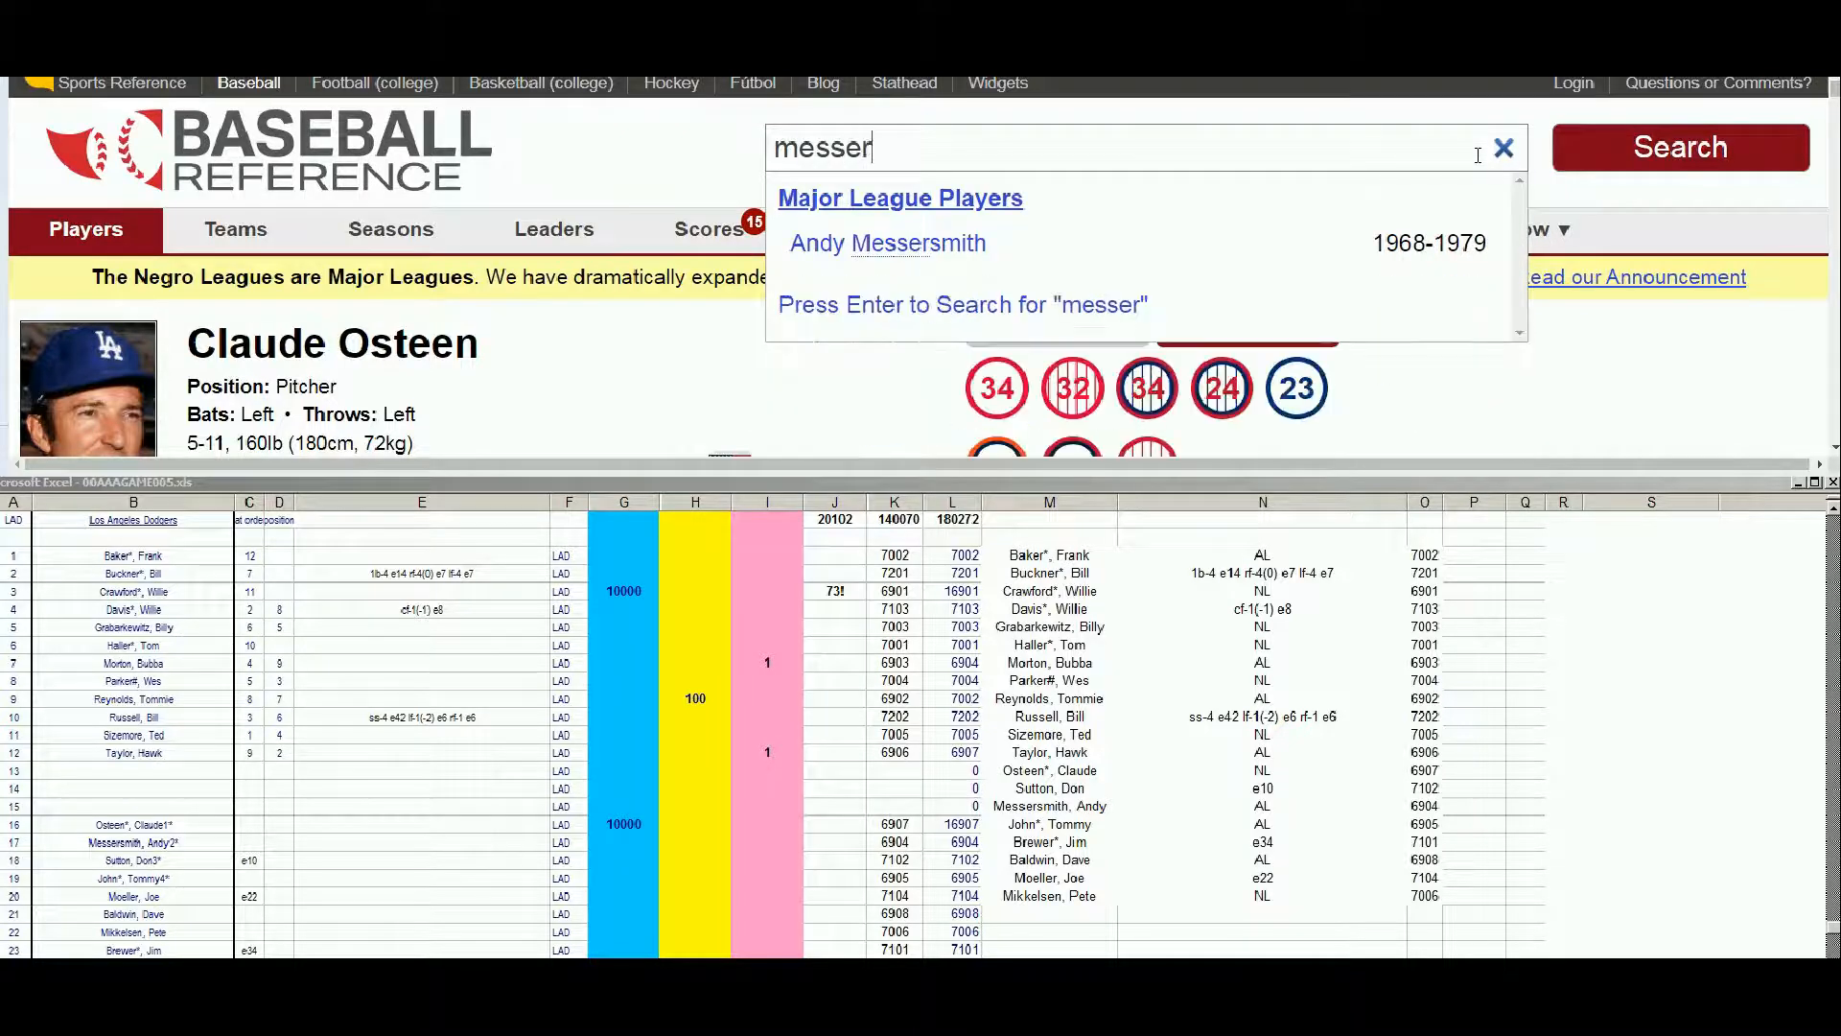
click(1089, 252)
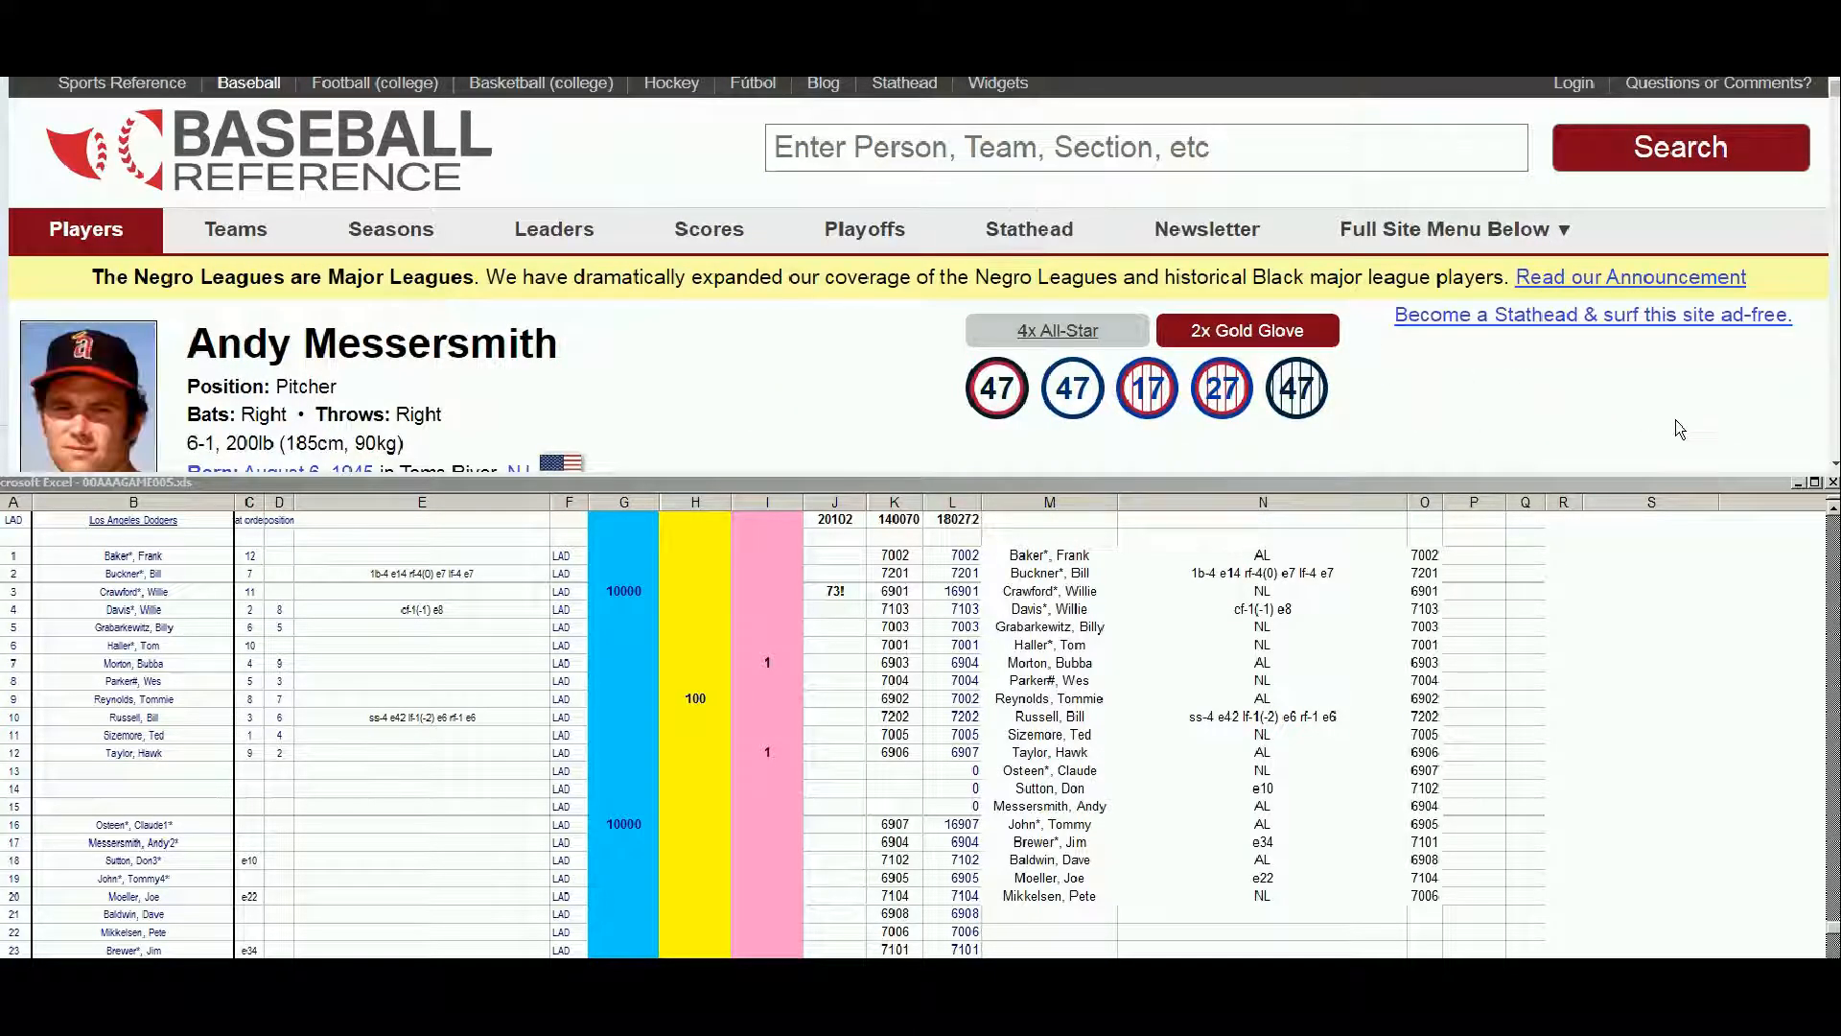
click(1832, 453)
scroll(1833, 453, down, 10)
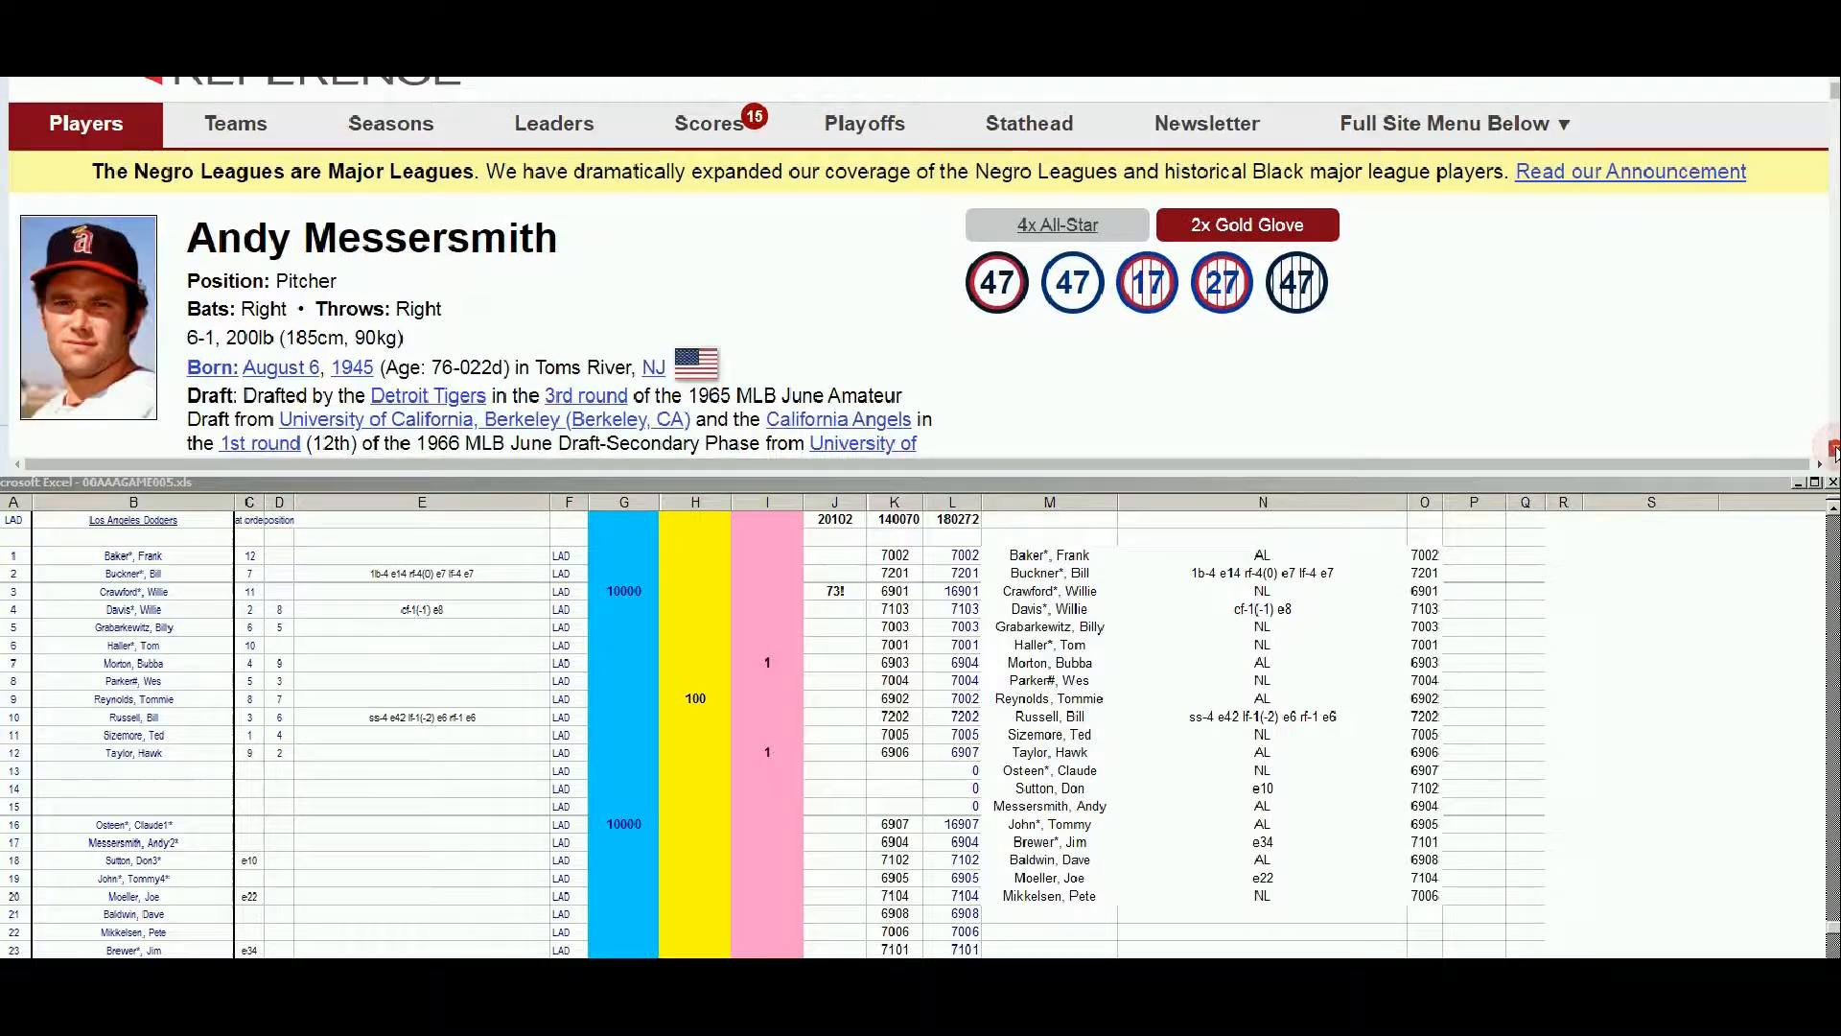
scroll(1832, 453, down, 8)
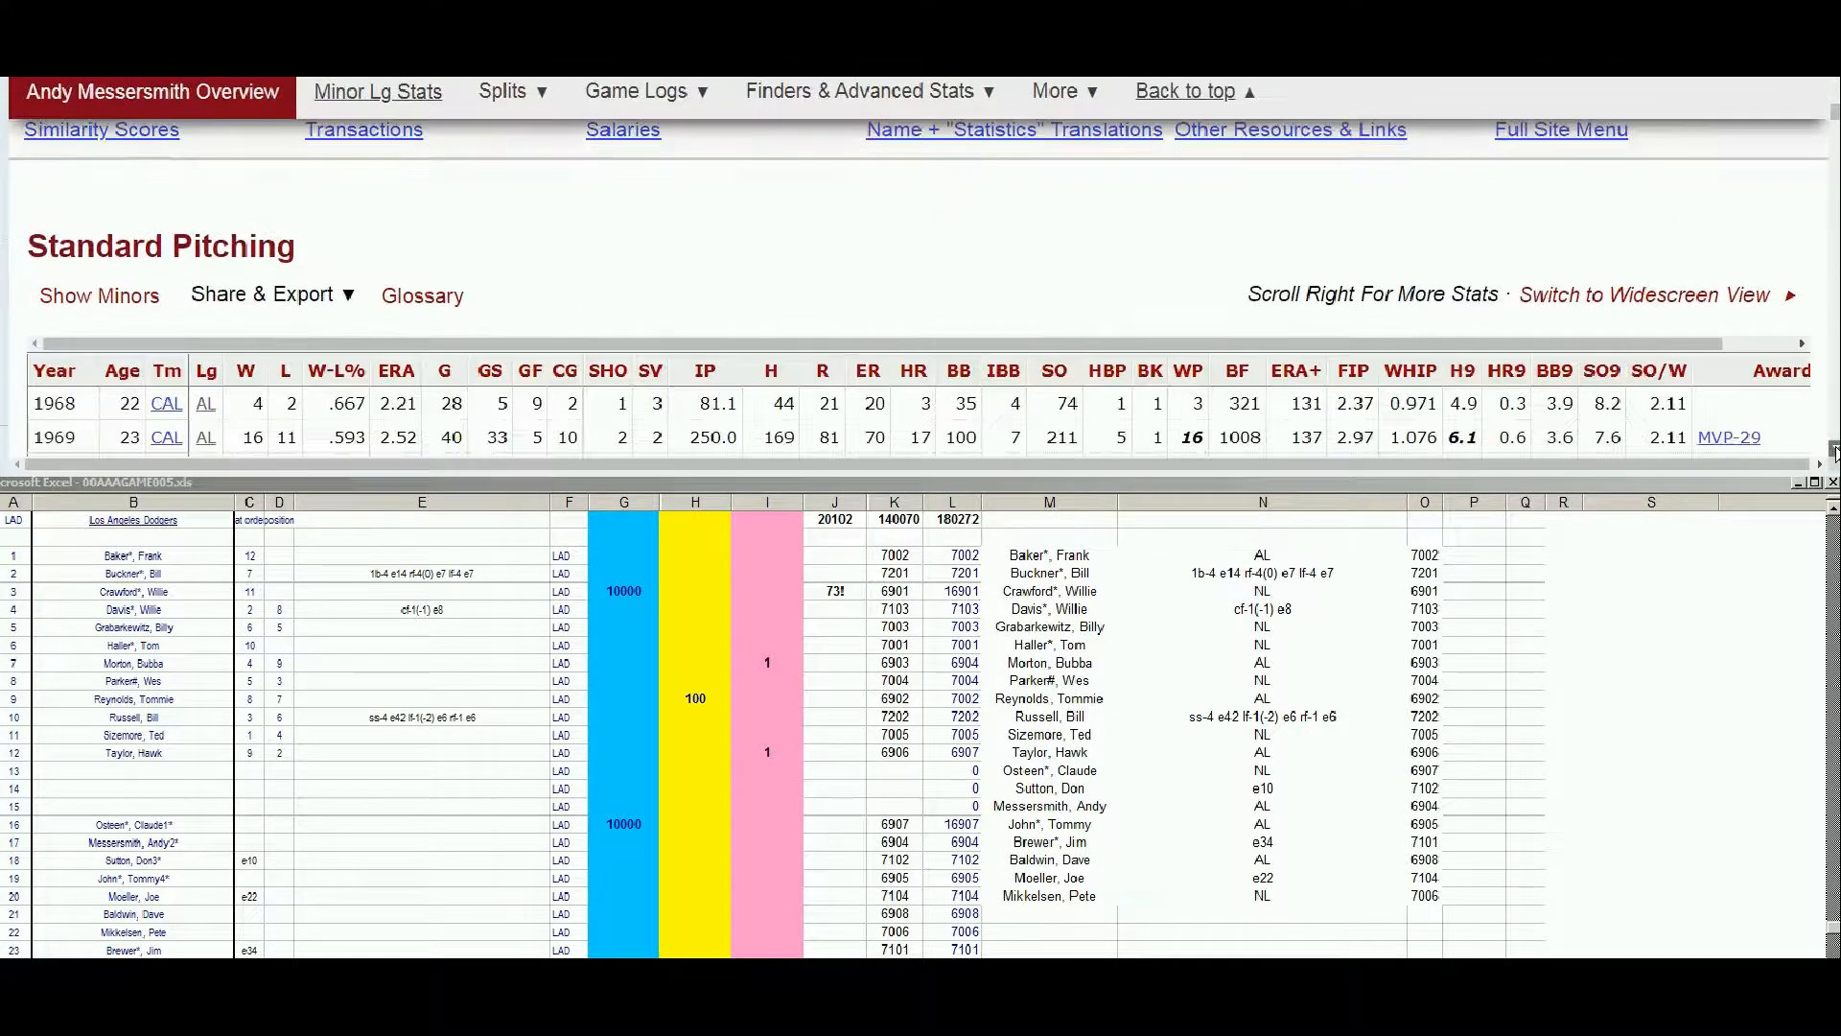
scroll(1802, 206, up, 4)
scroll(921, 269, up, 1)
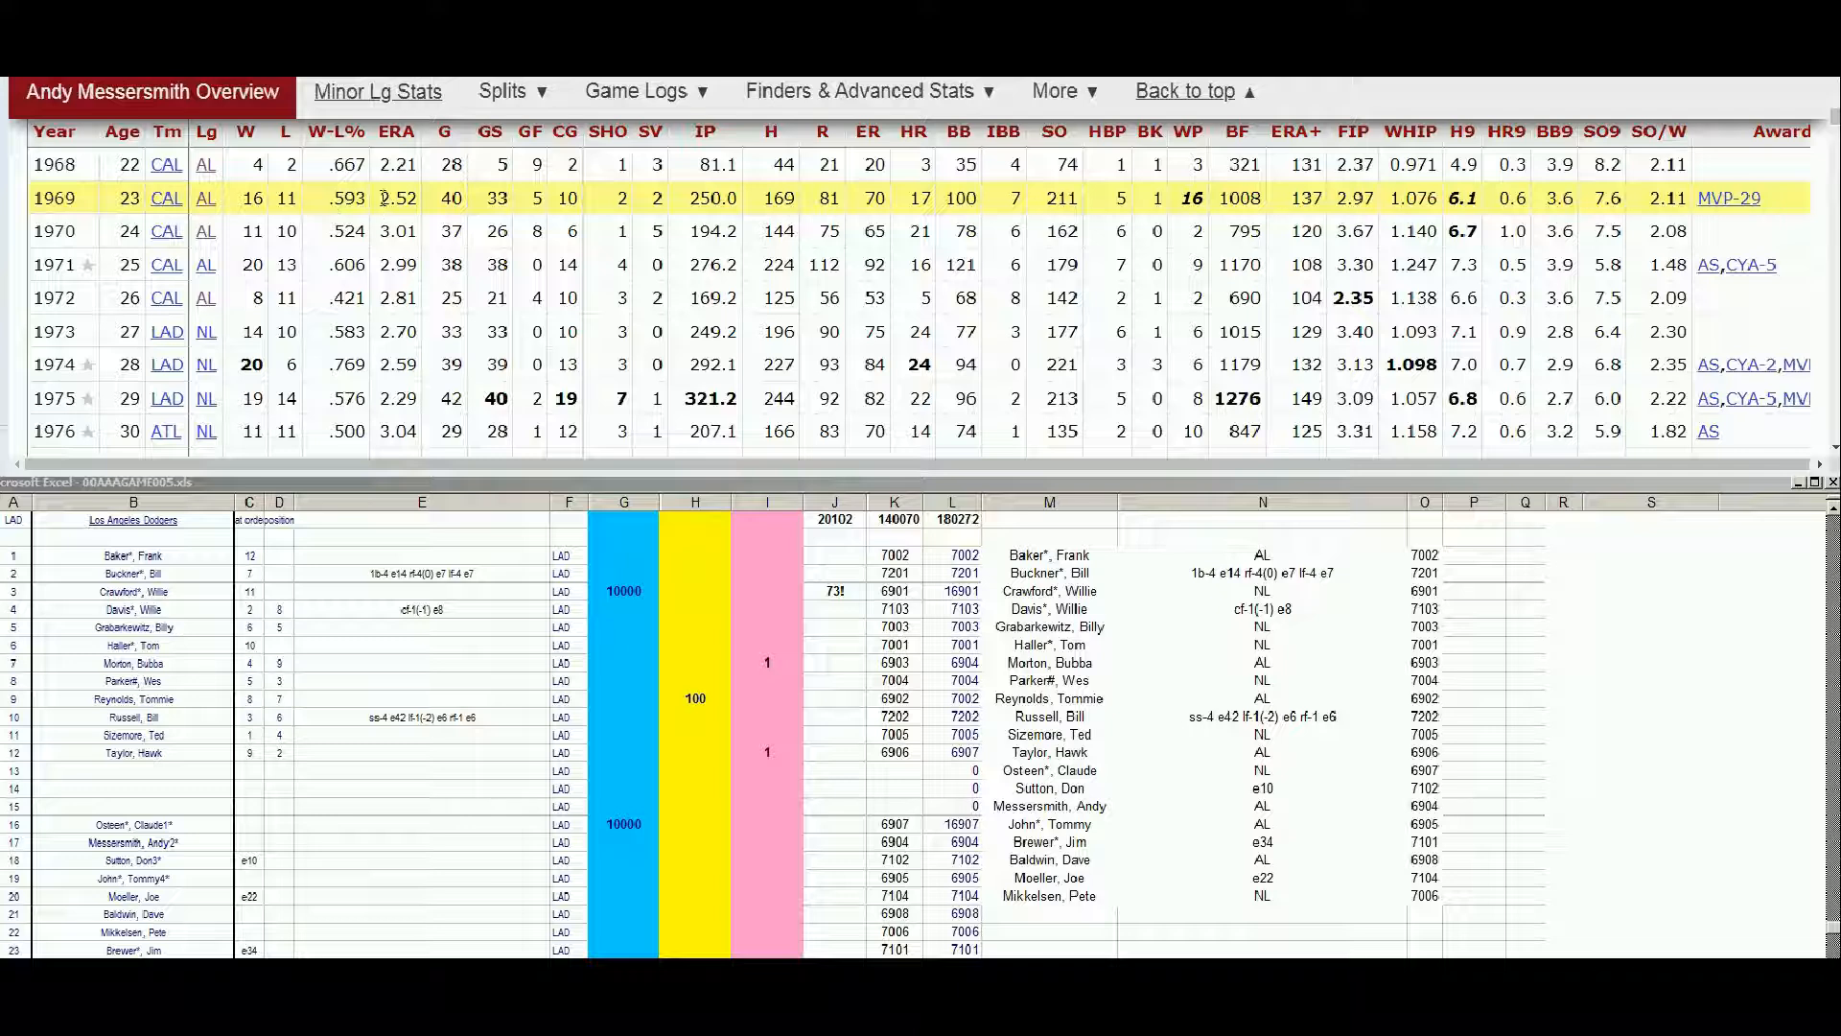
mouse_move(386, 197)
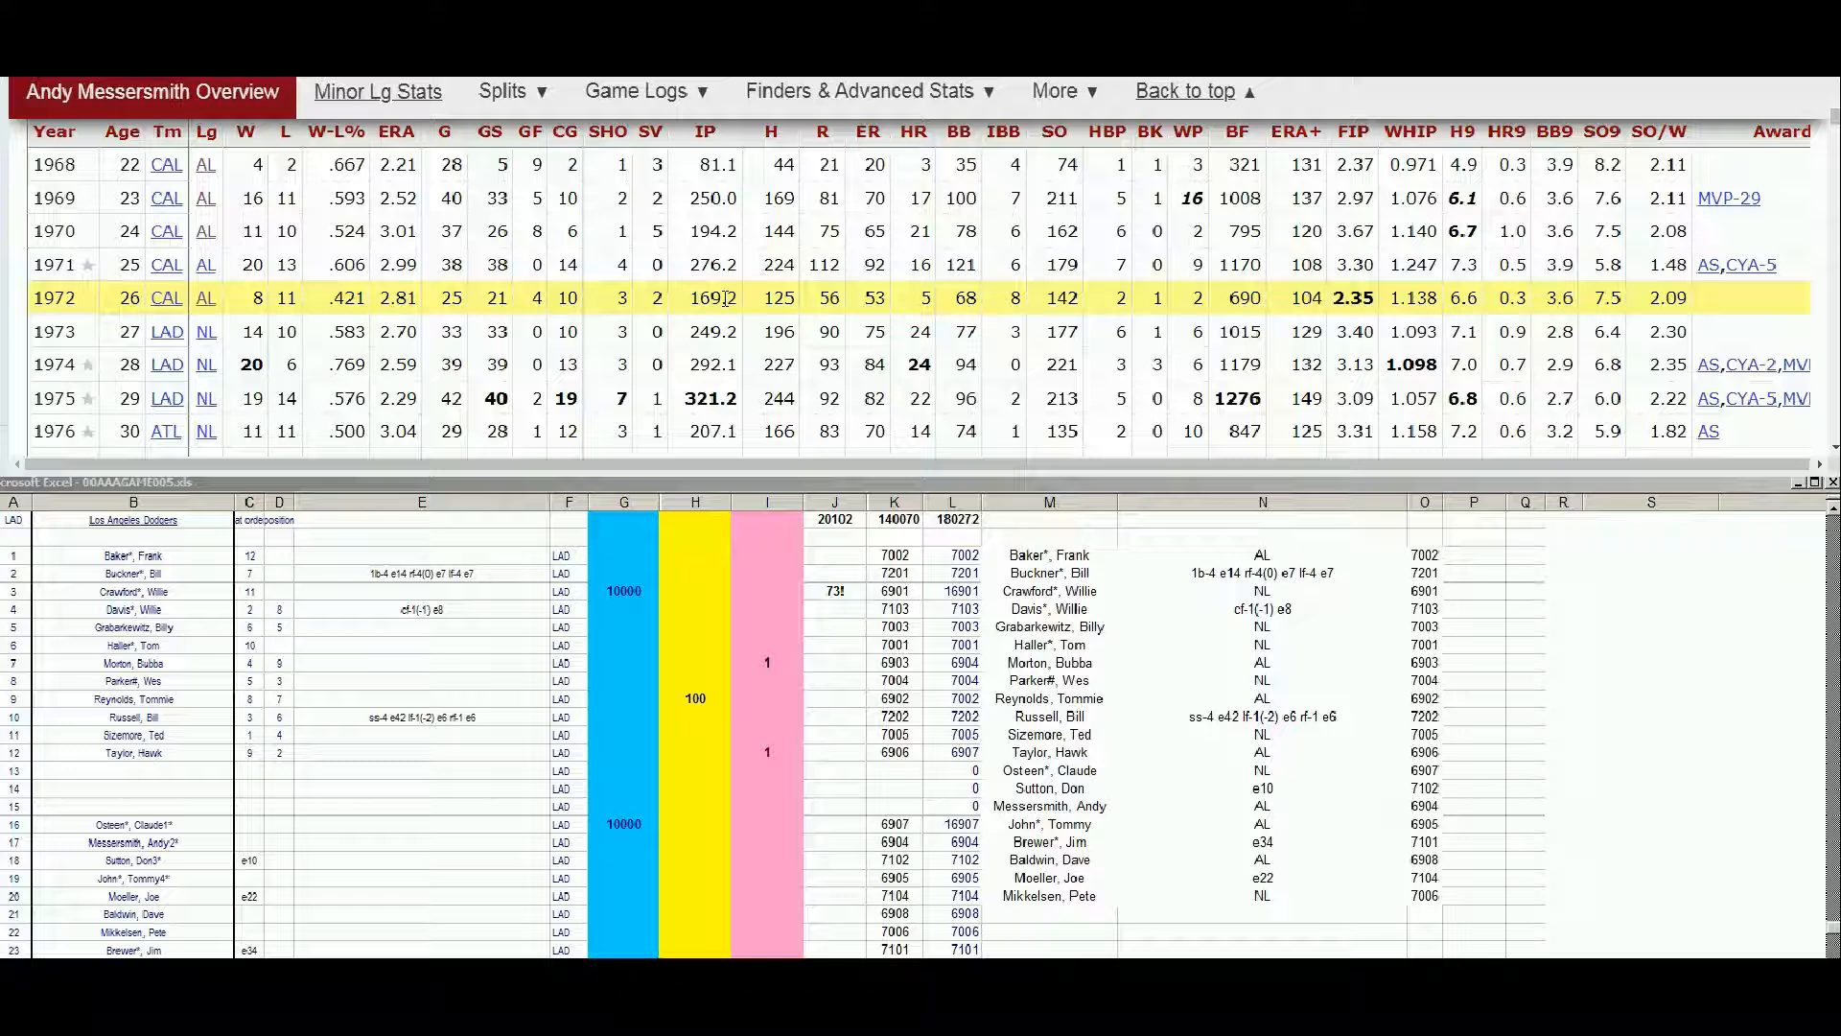
Enter 10000 in the blue column G and the note not72 in column J of Andy Messersmith's row
click(606, 840)
text(10000)
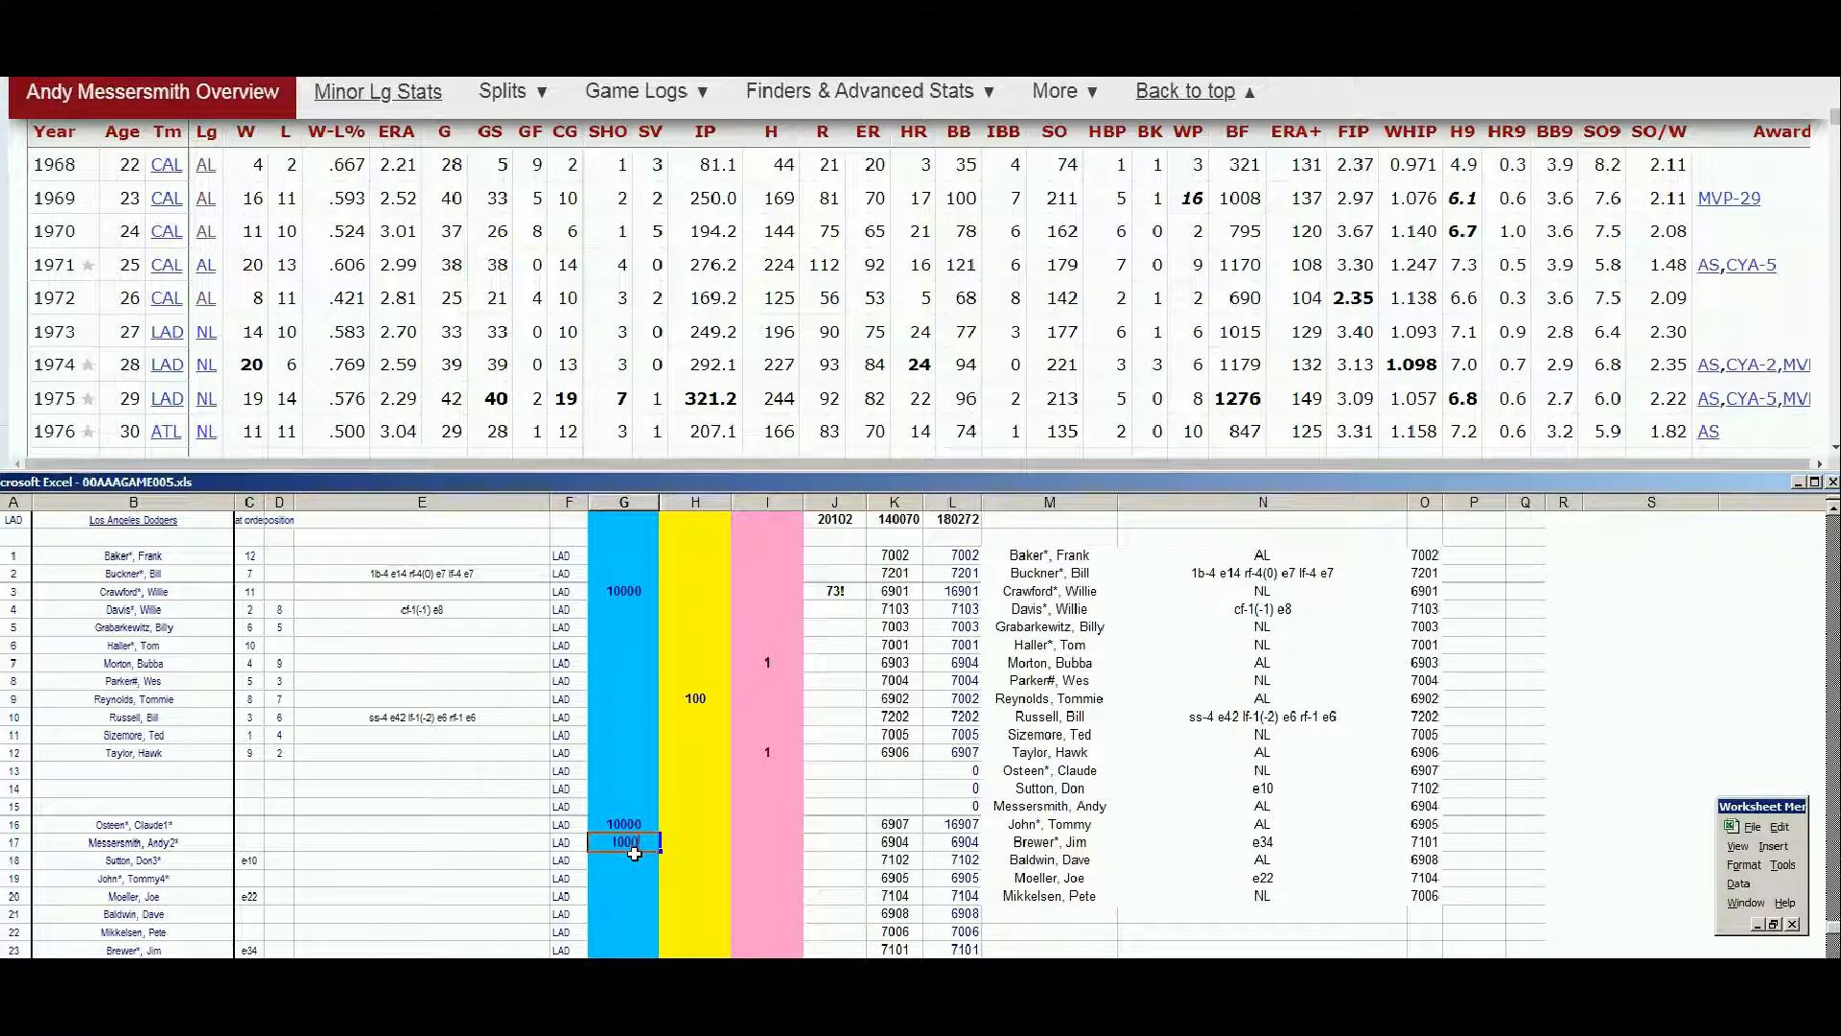
key(Tab)
key(Tab)
key(Tab)
text(not72)
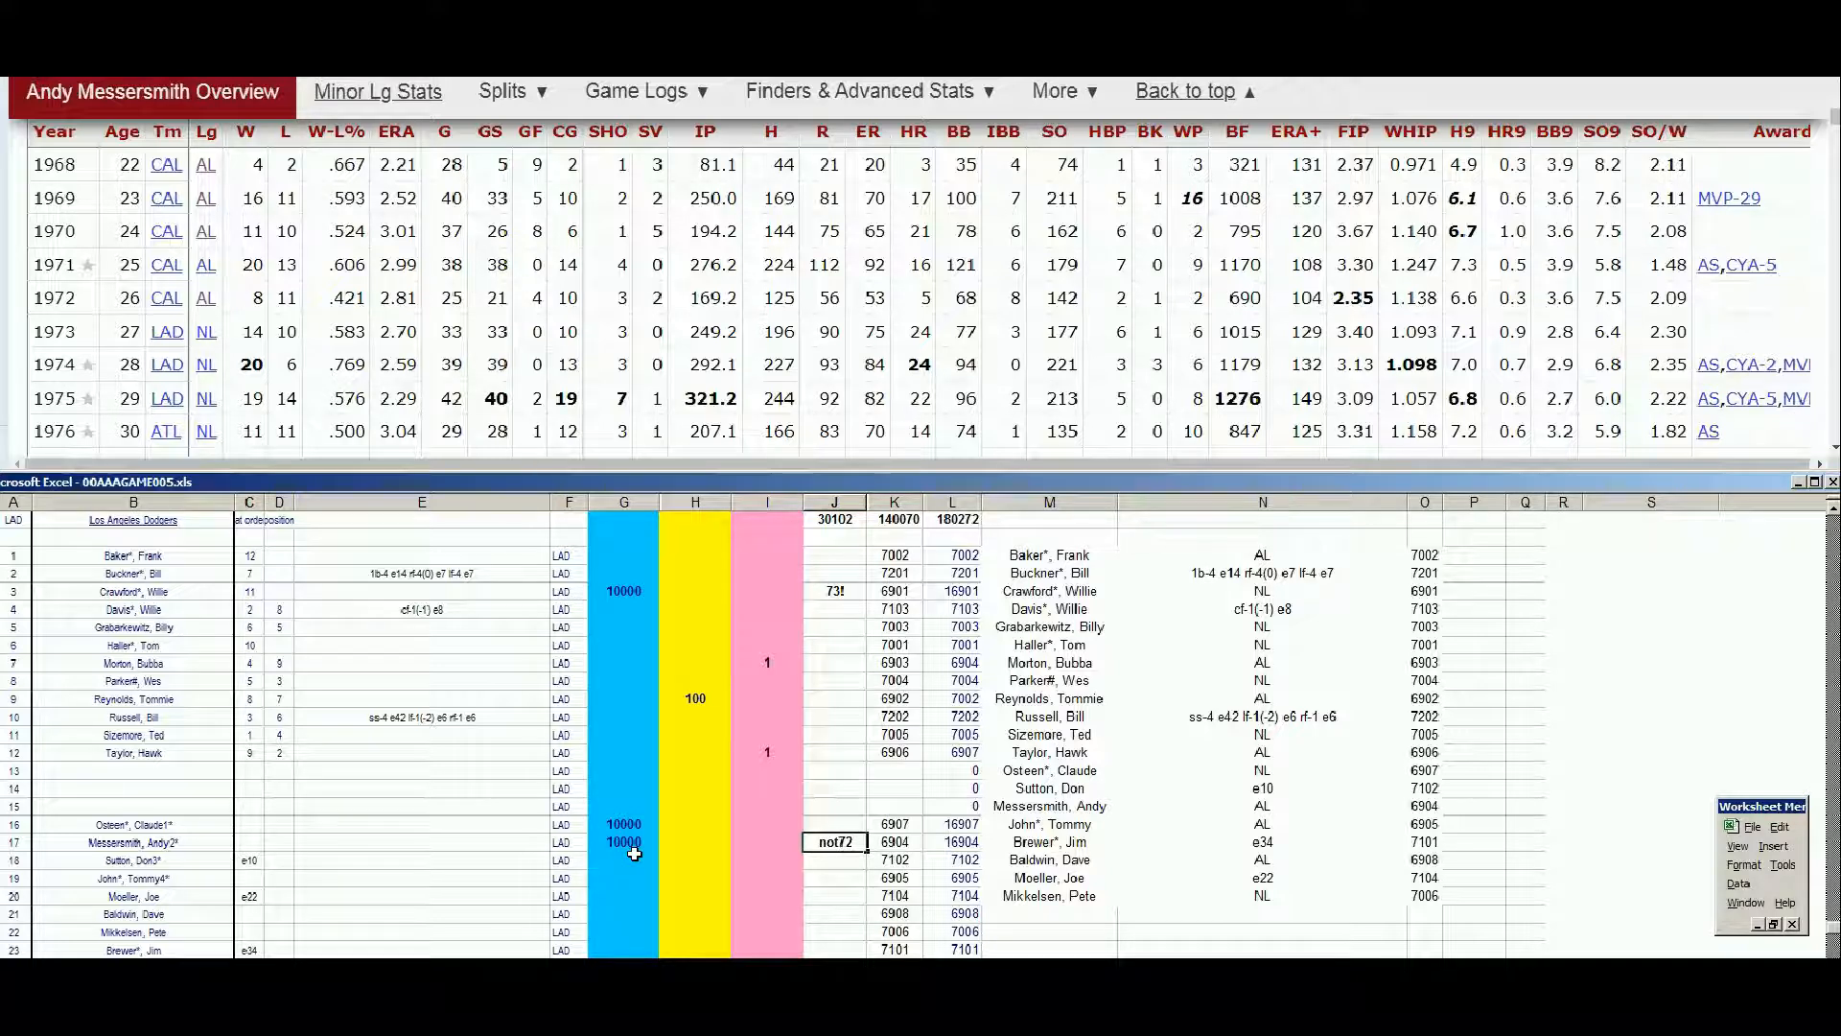
key(Return)
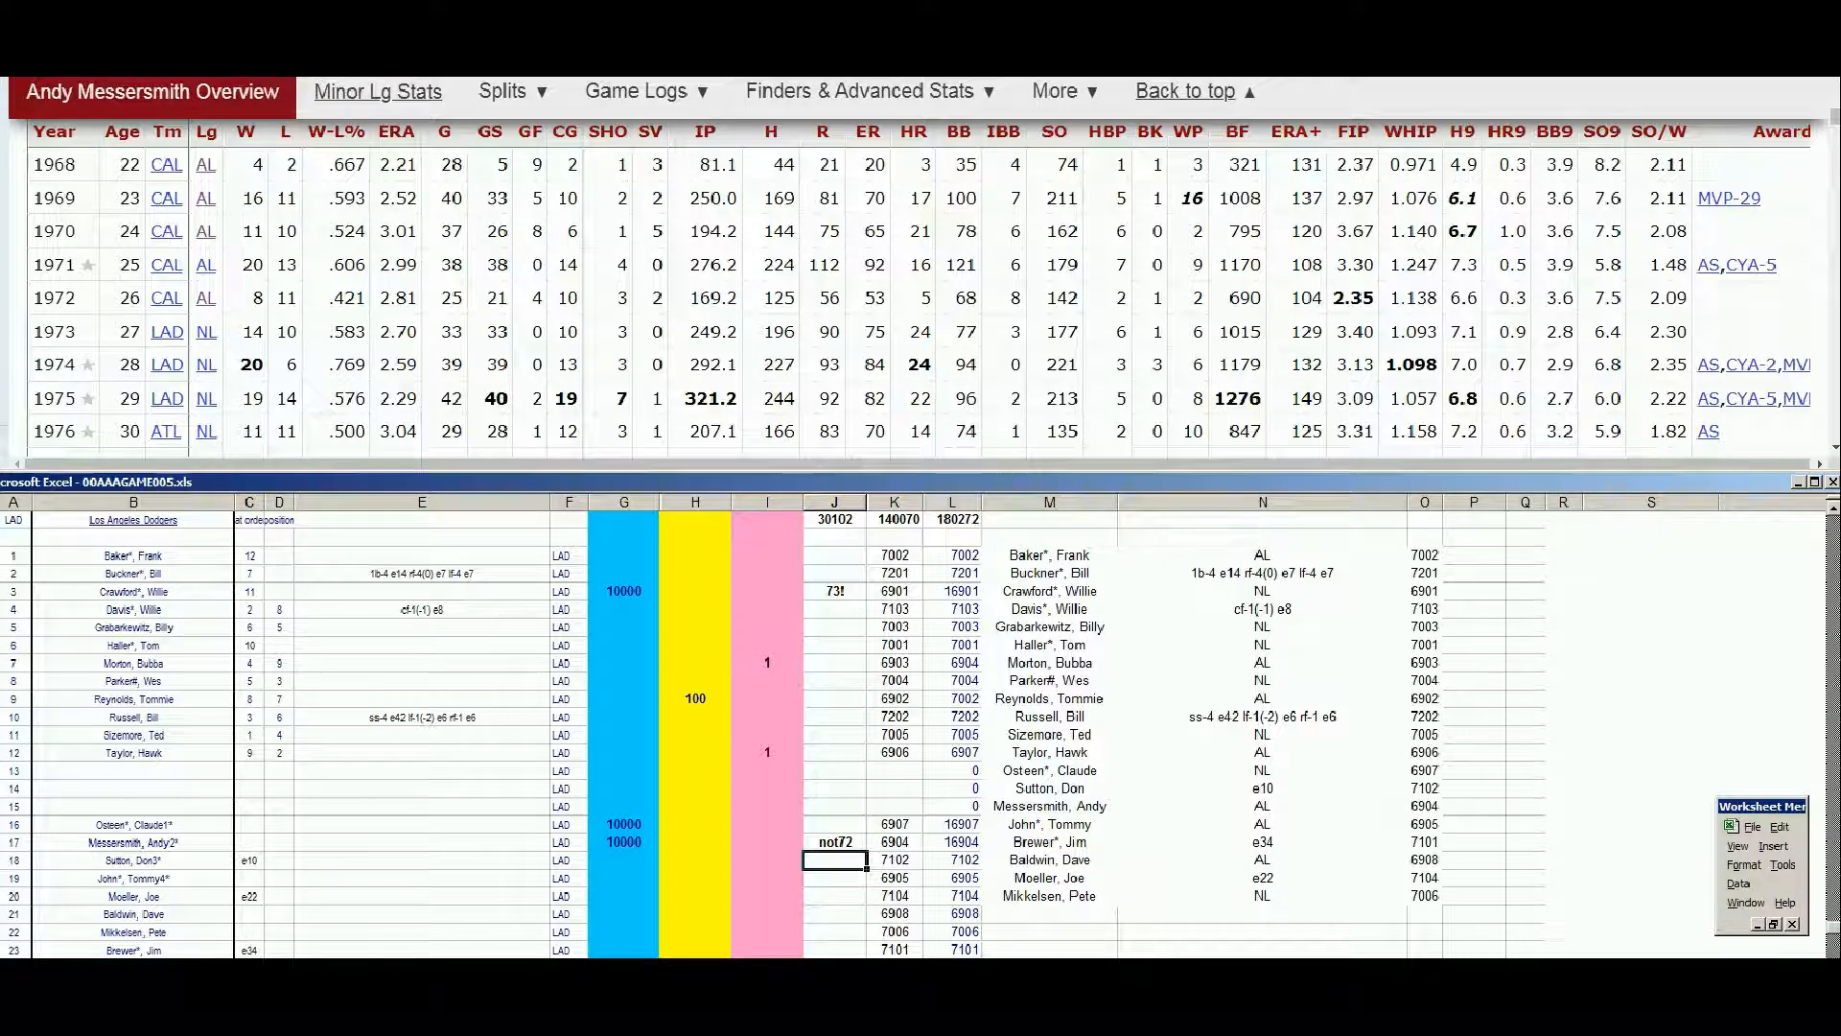
Search Baseball Reference for Tommy John and open the page of the player active 1963-1989
click(1834, 114)
drag(1835, 115, 1834, 84)
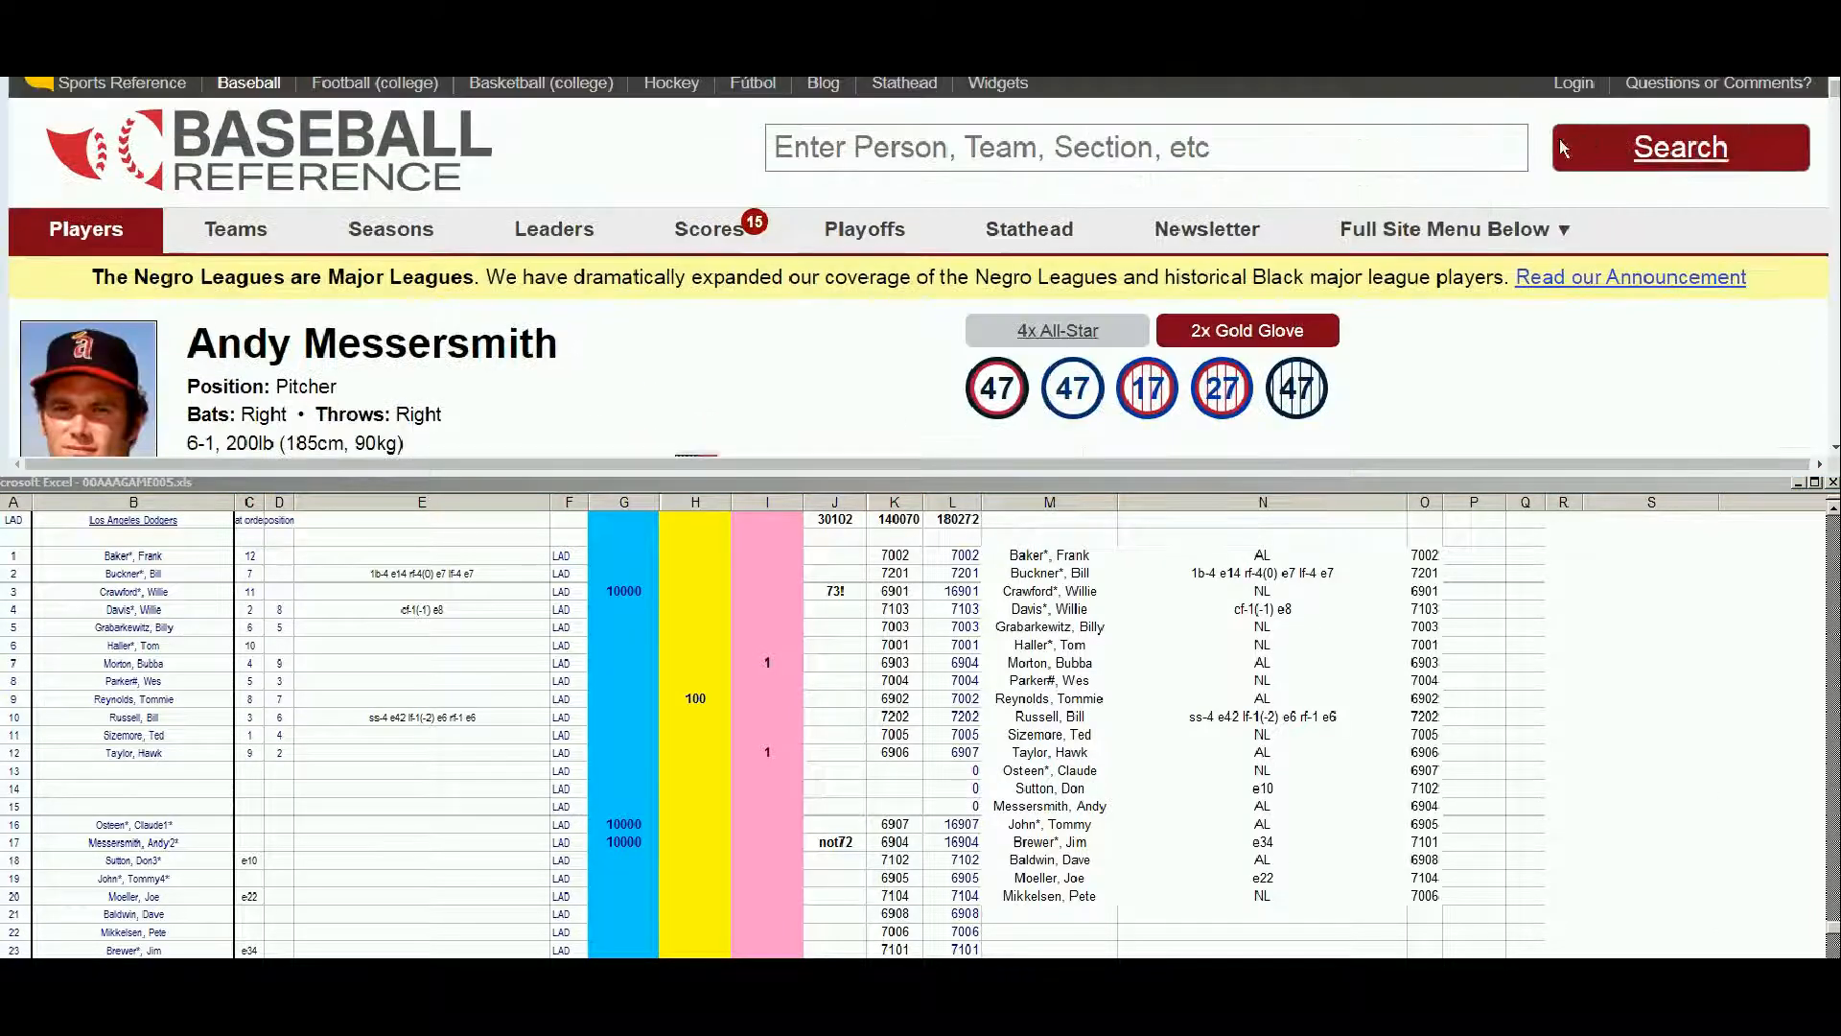
click(1492, 138)
text(john)
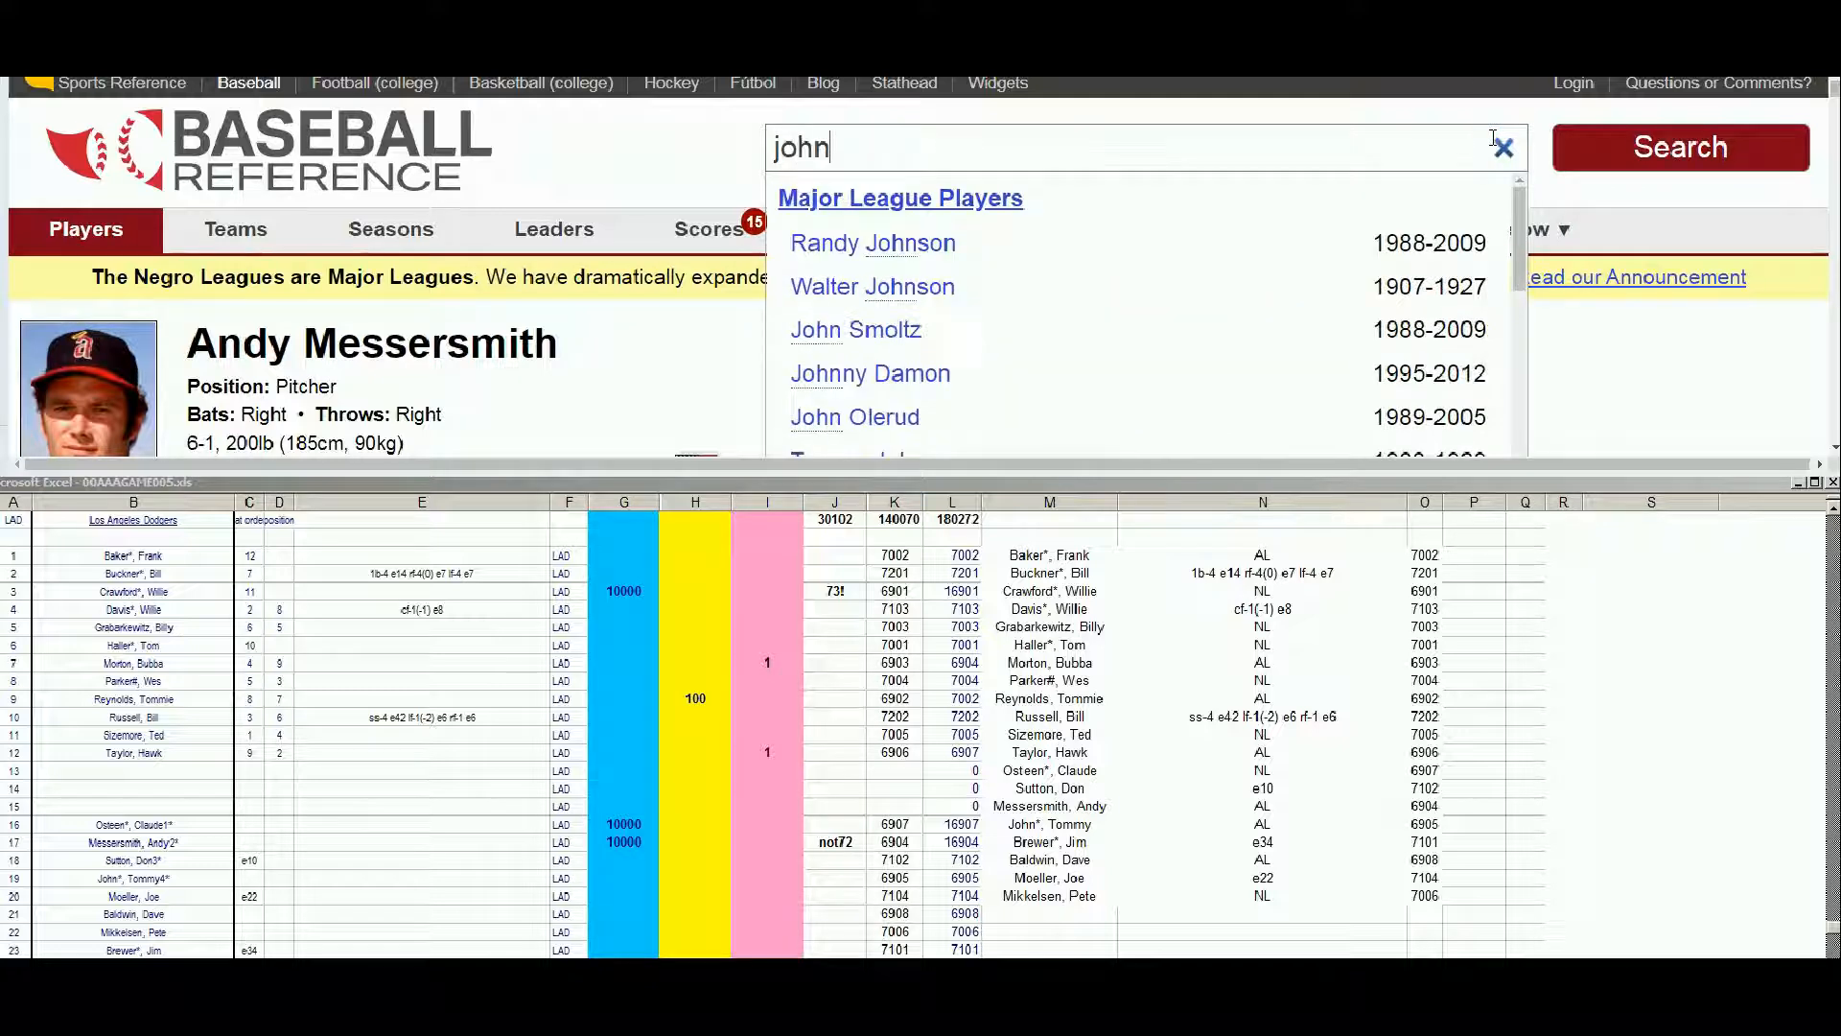
key(Home)
text(tom)
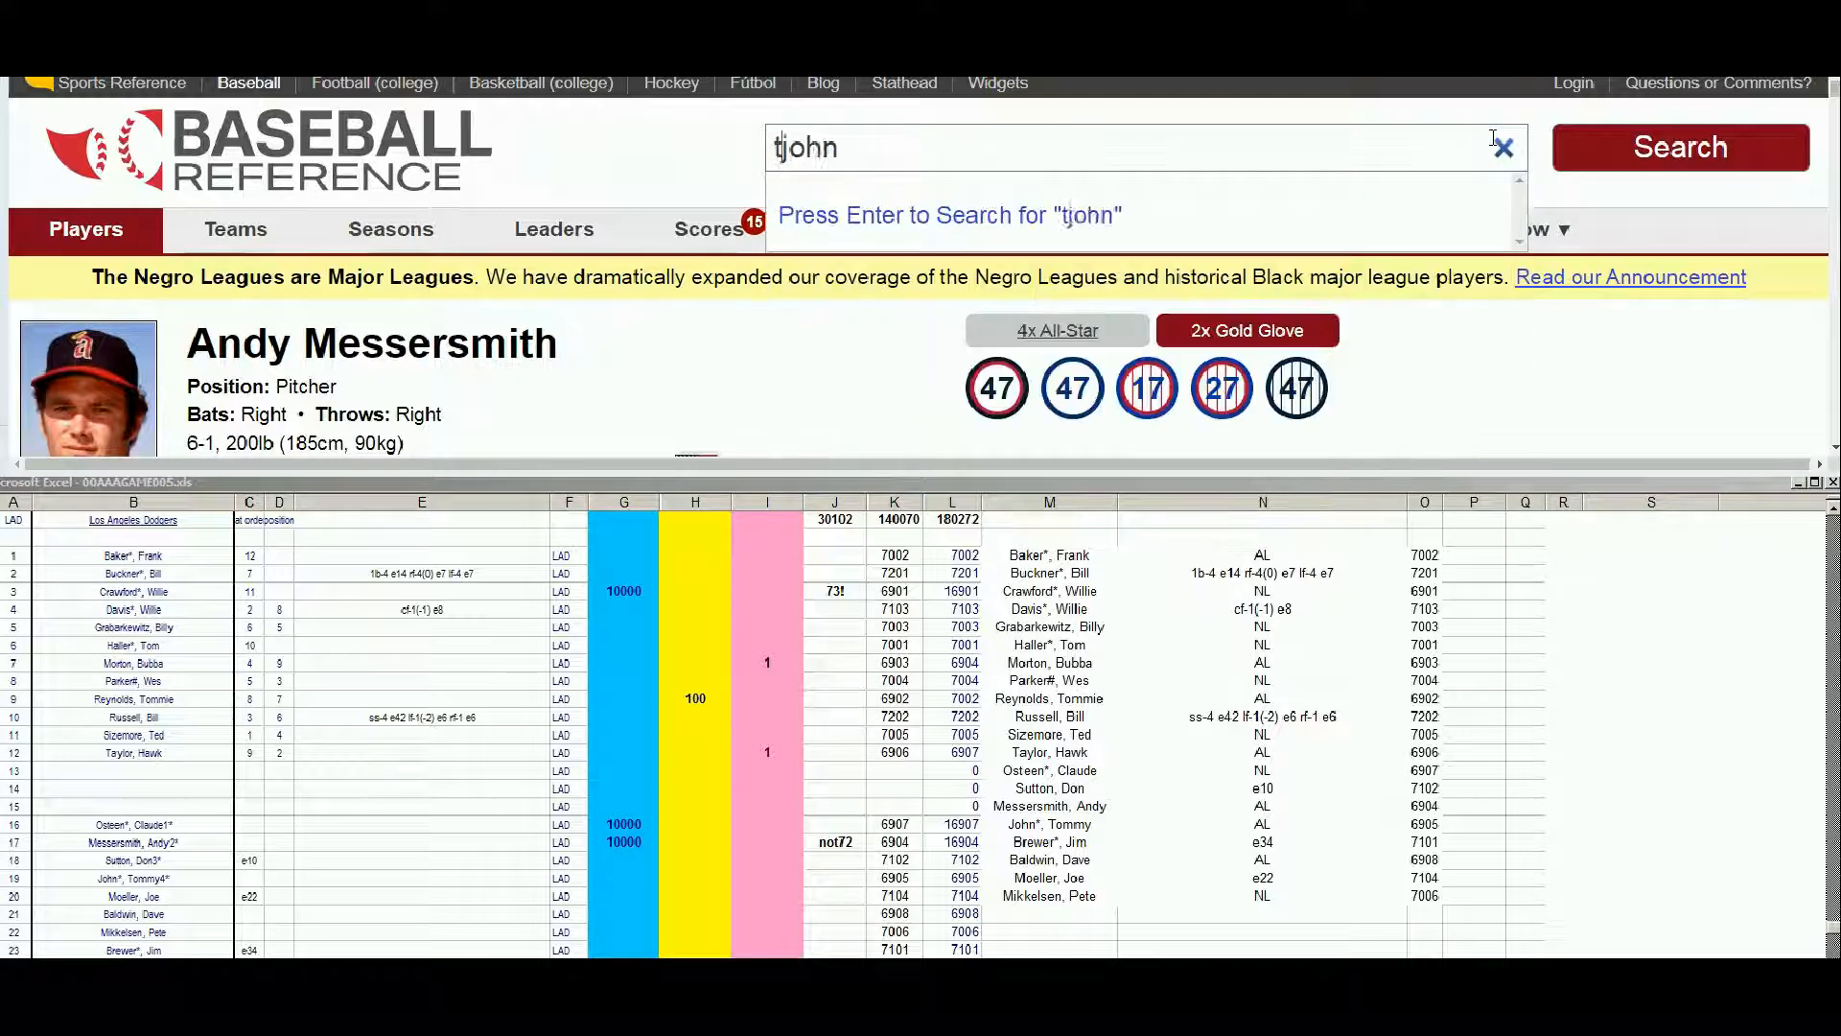
text(my)
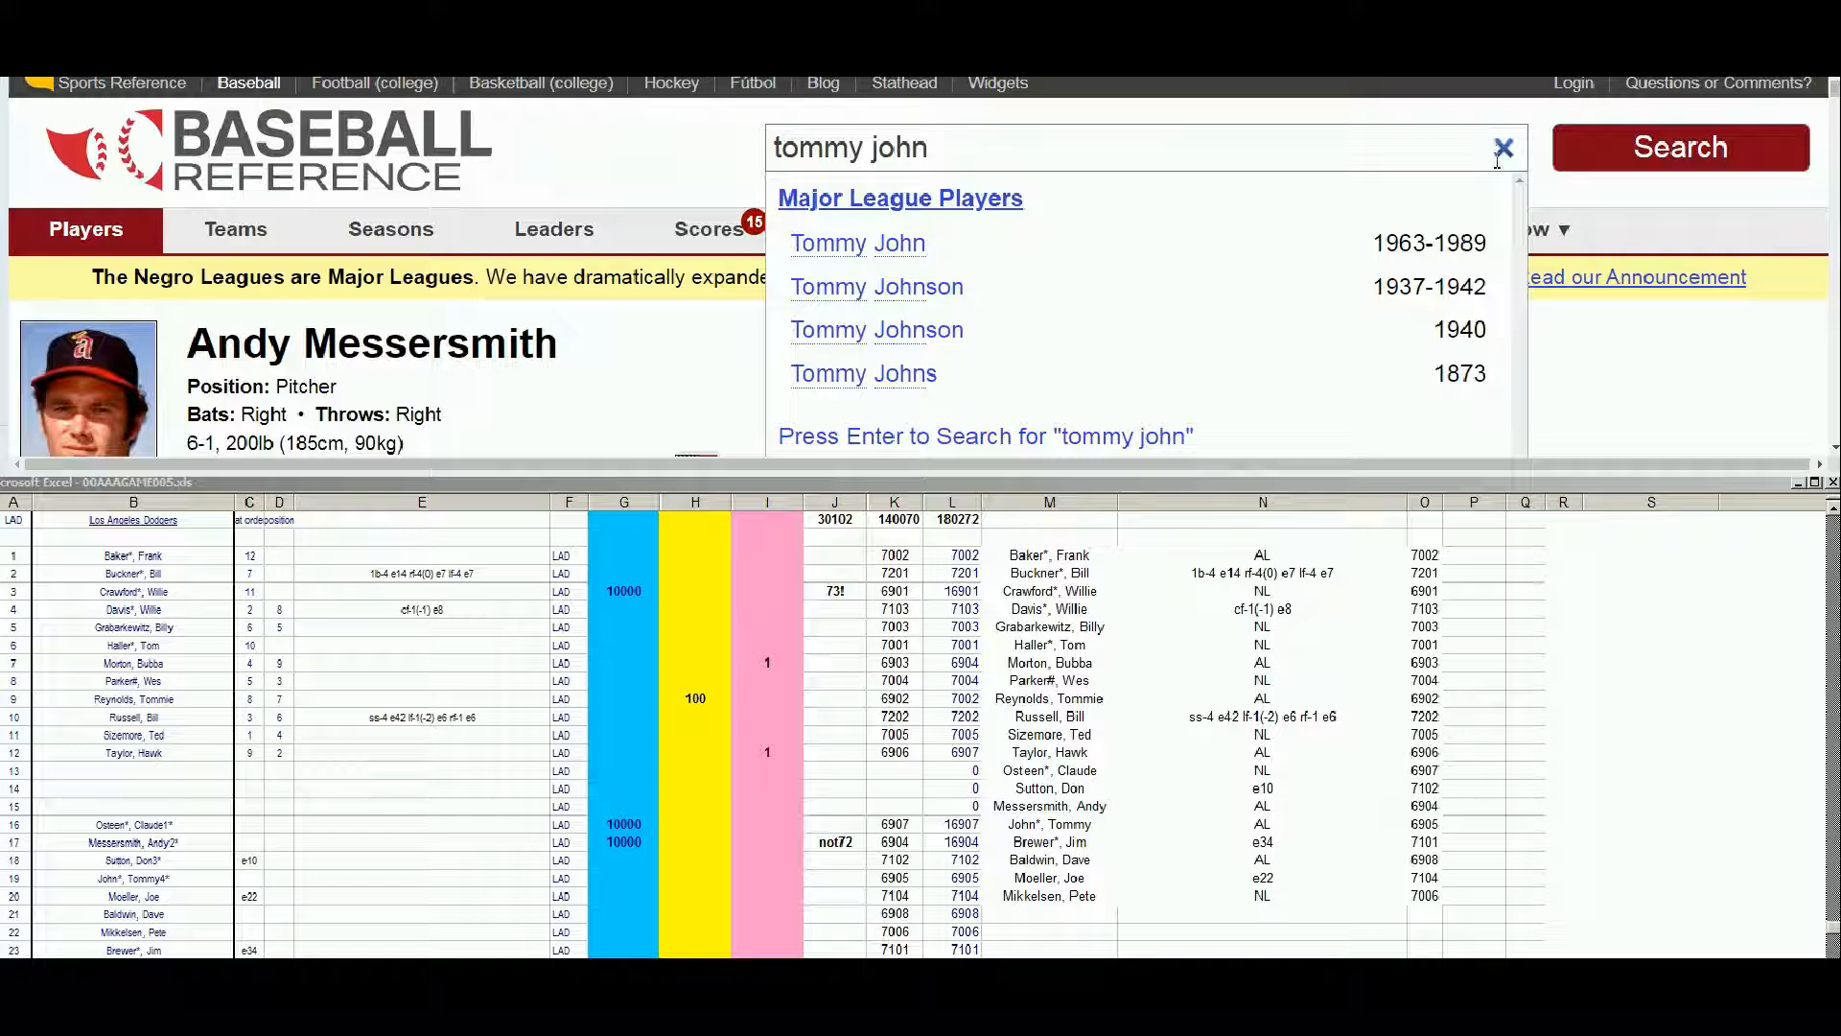
click(898, 241)
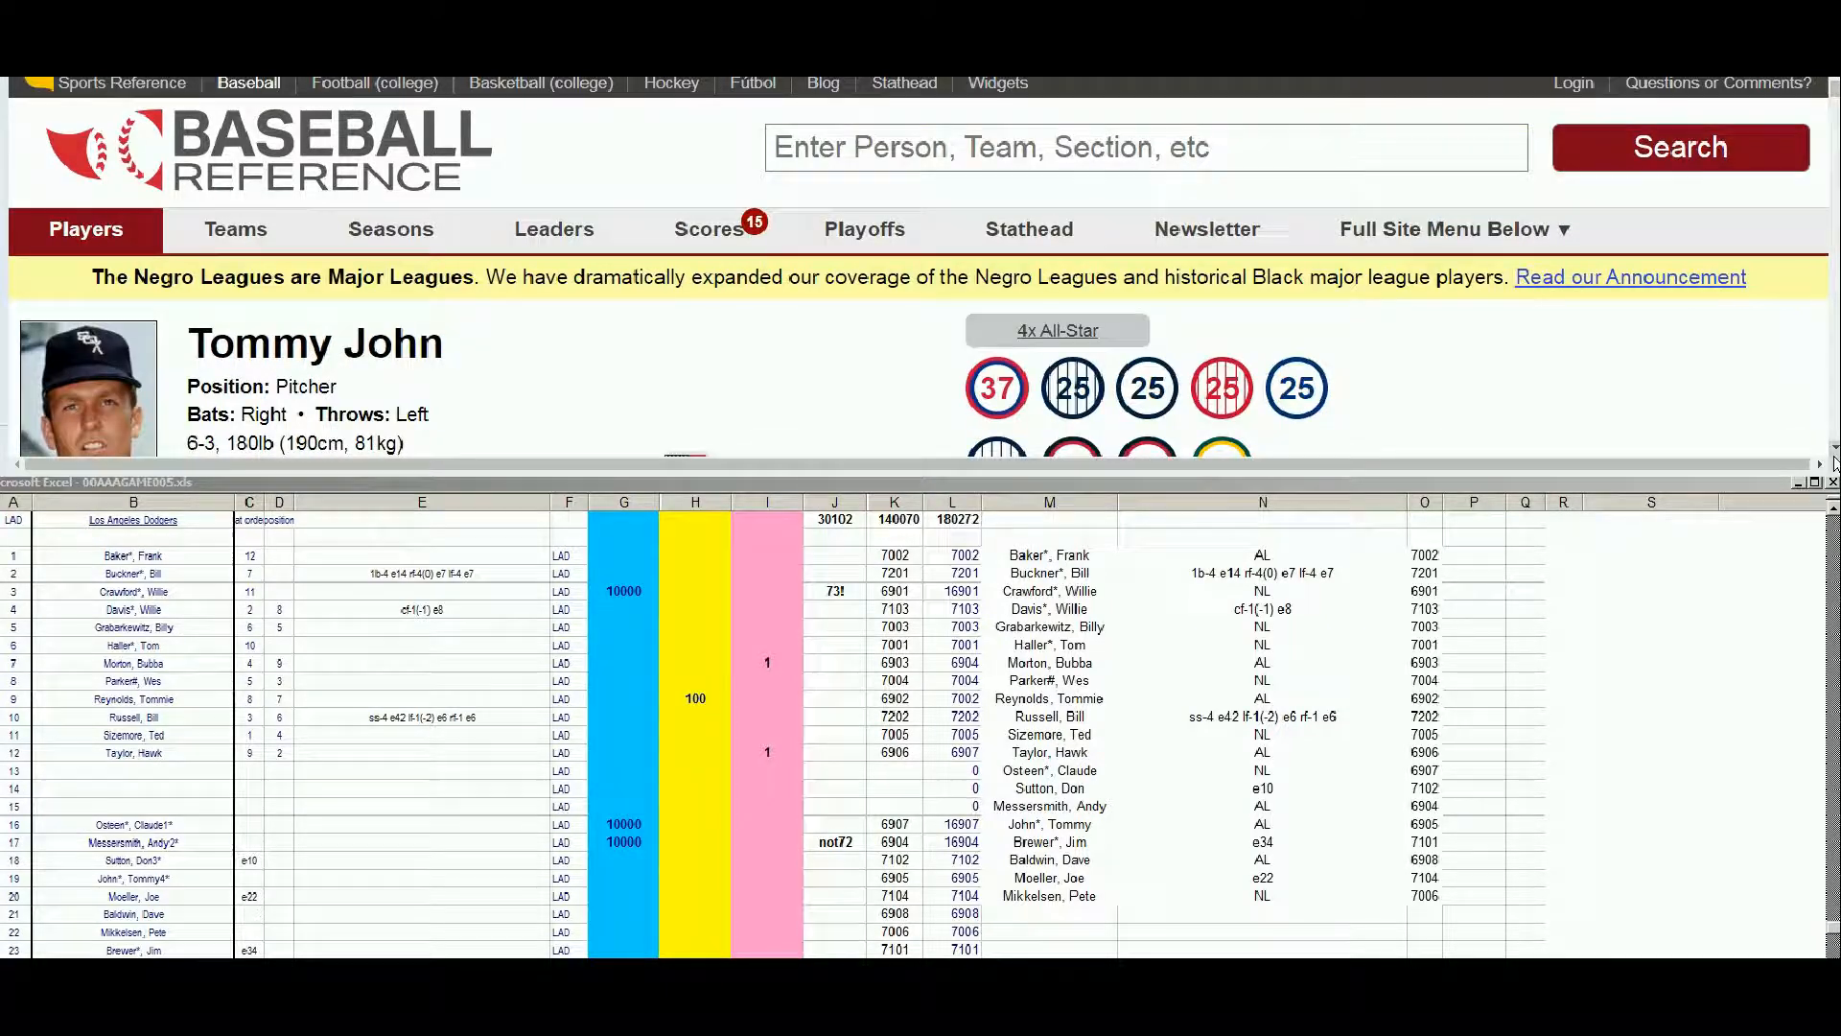
Review Tommy John's season-by-season standard pitching record and enter 10000 in the blue column G of his roster row
click(1832, 451)
scroll(1833, 450, down, 6)
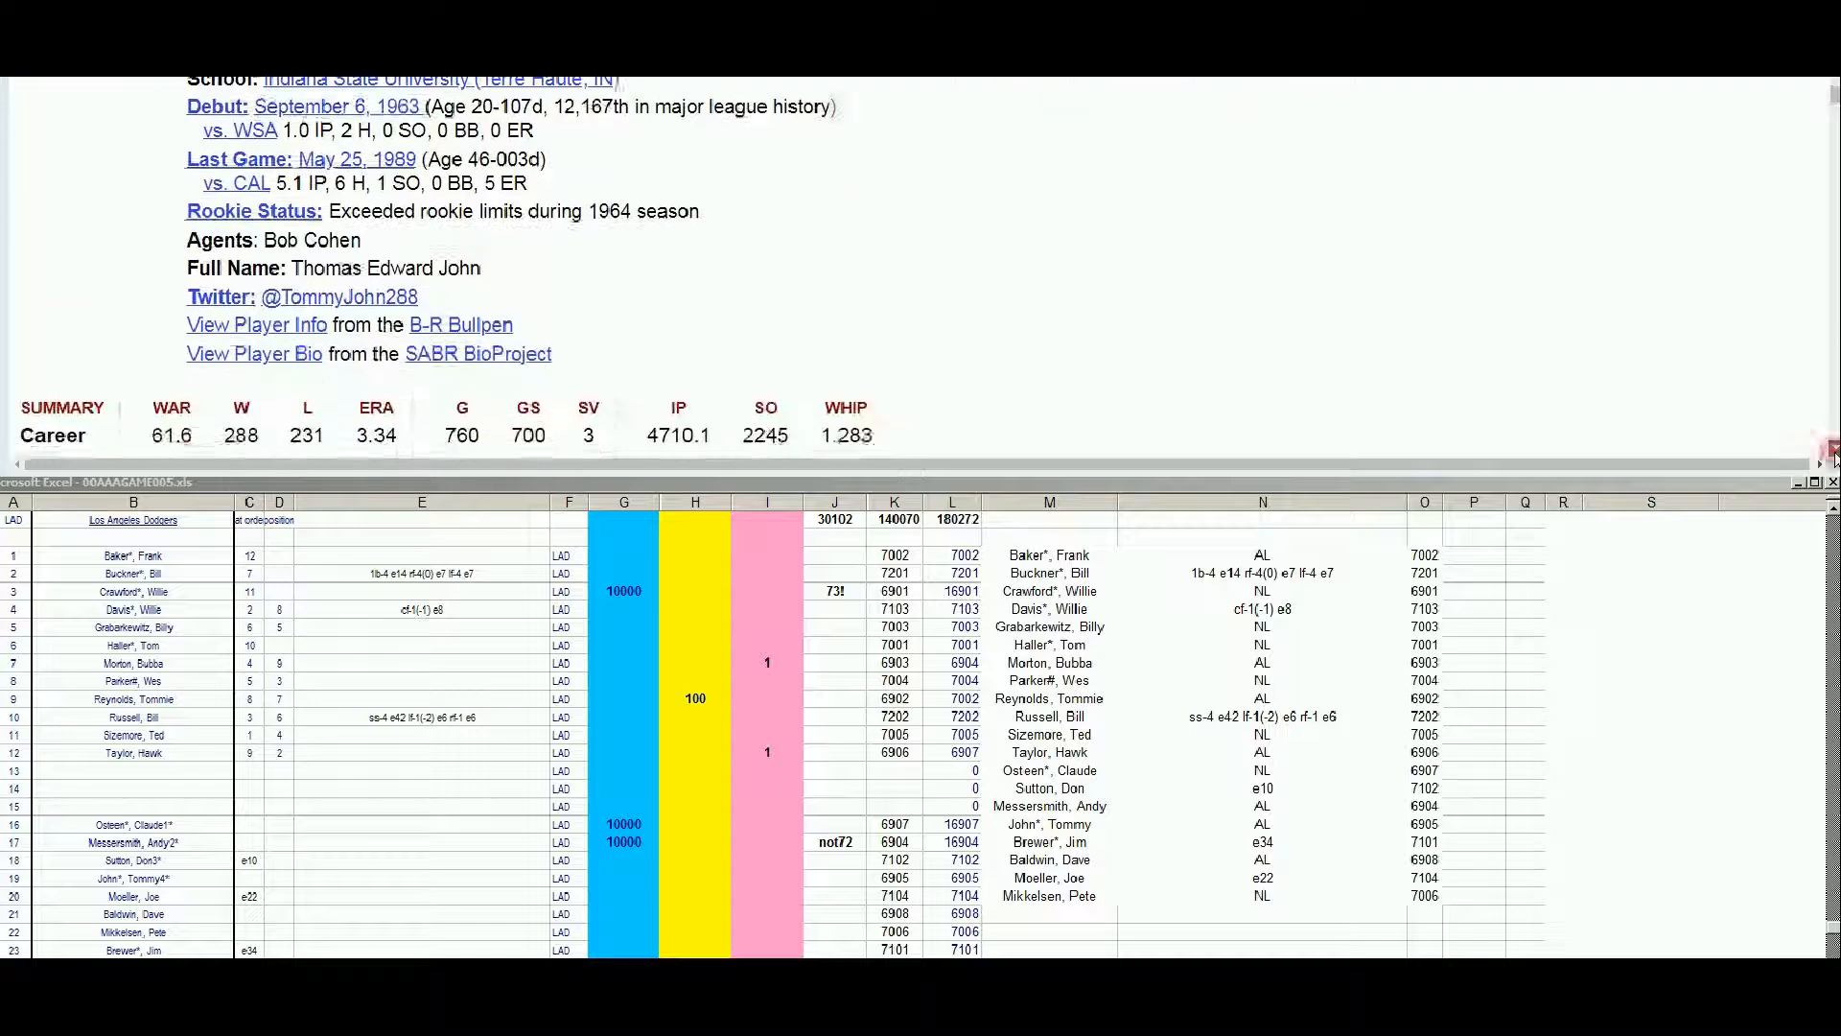
scroll(1834, 456, down, 5)
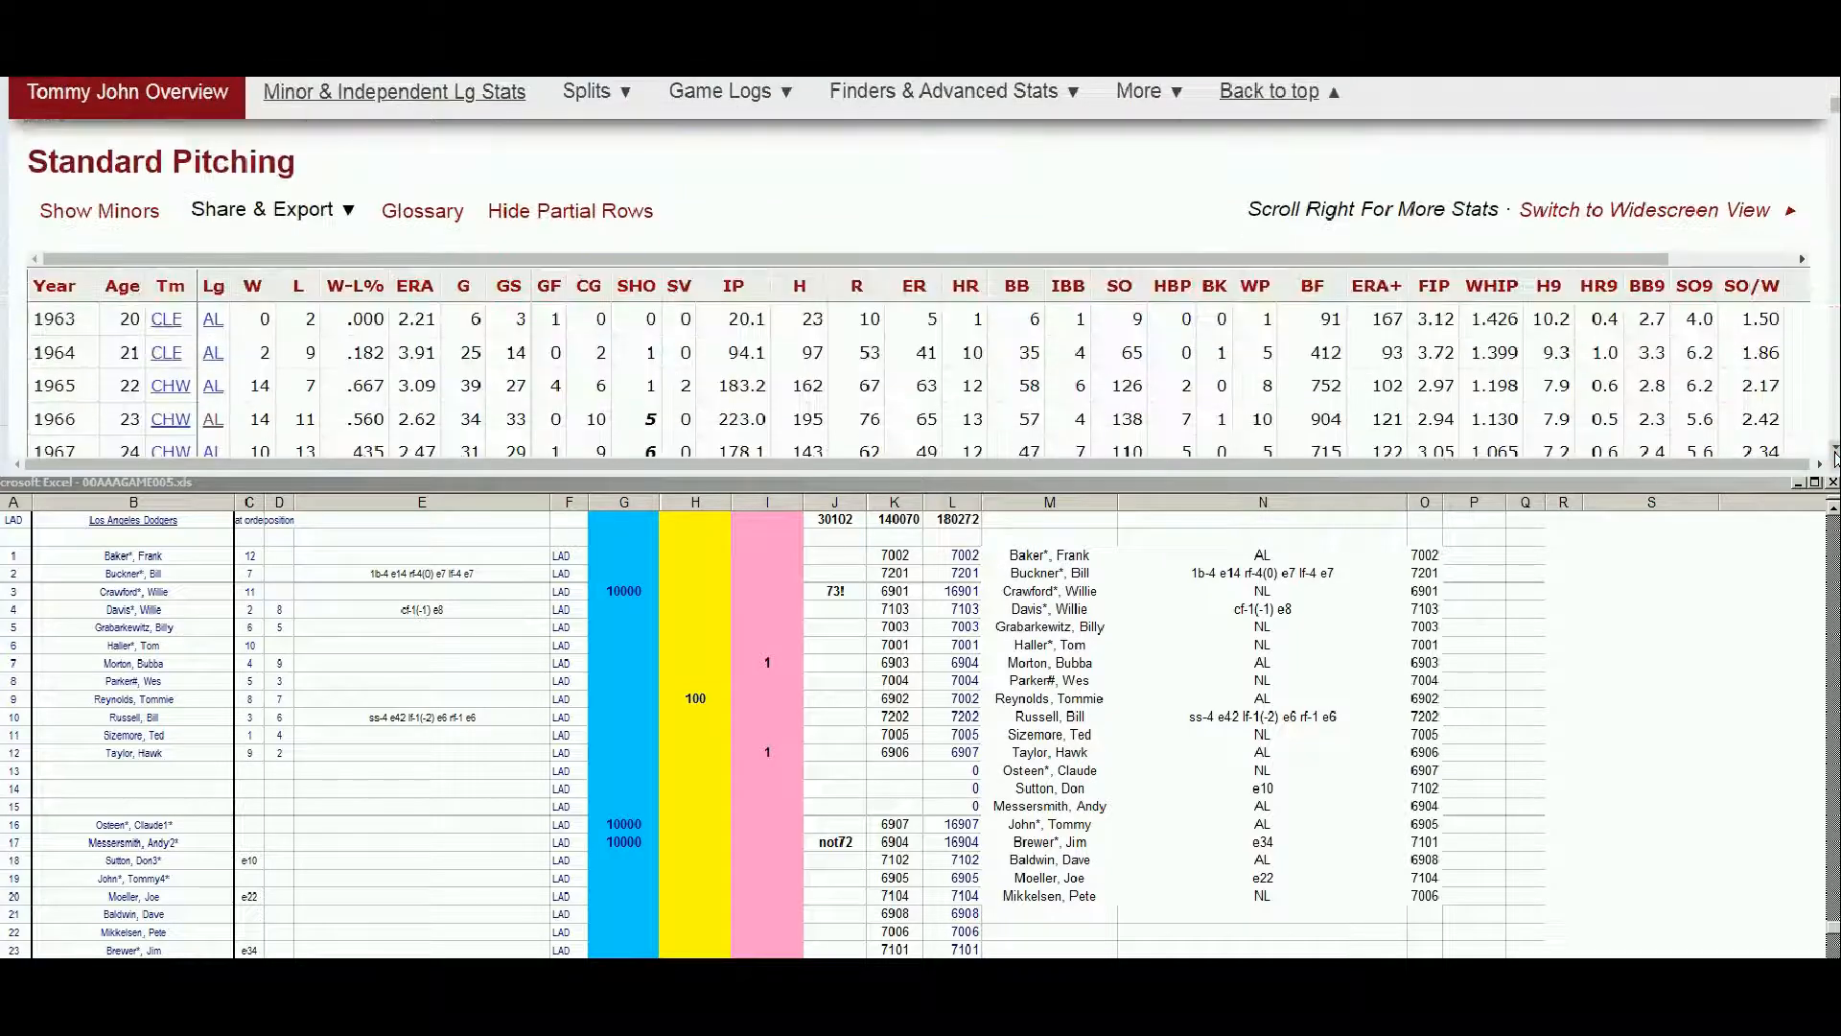
scroll(1833, 456, down, 1)
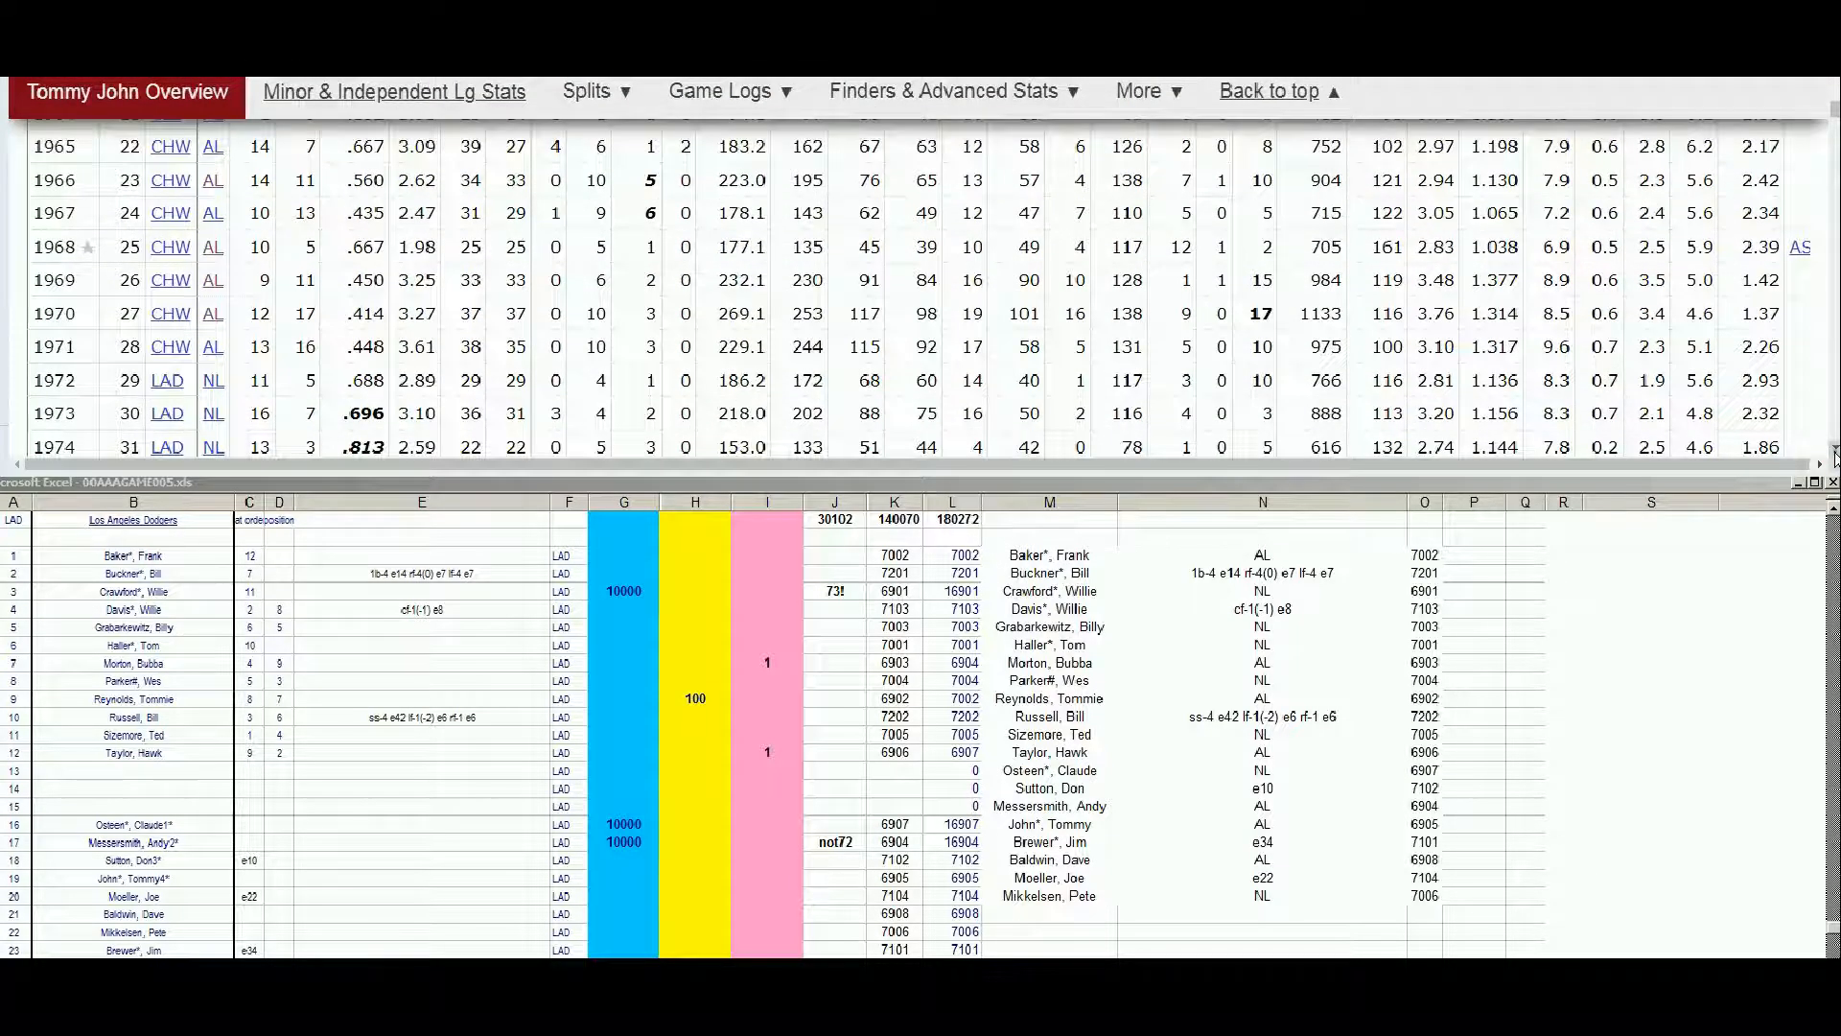
click(1833, 449)
click(1833, 448)
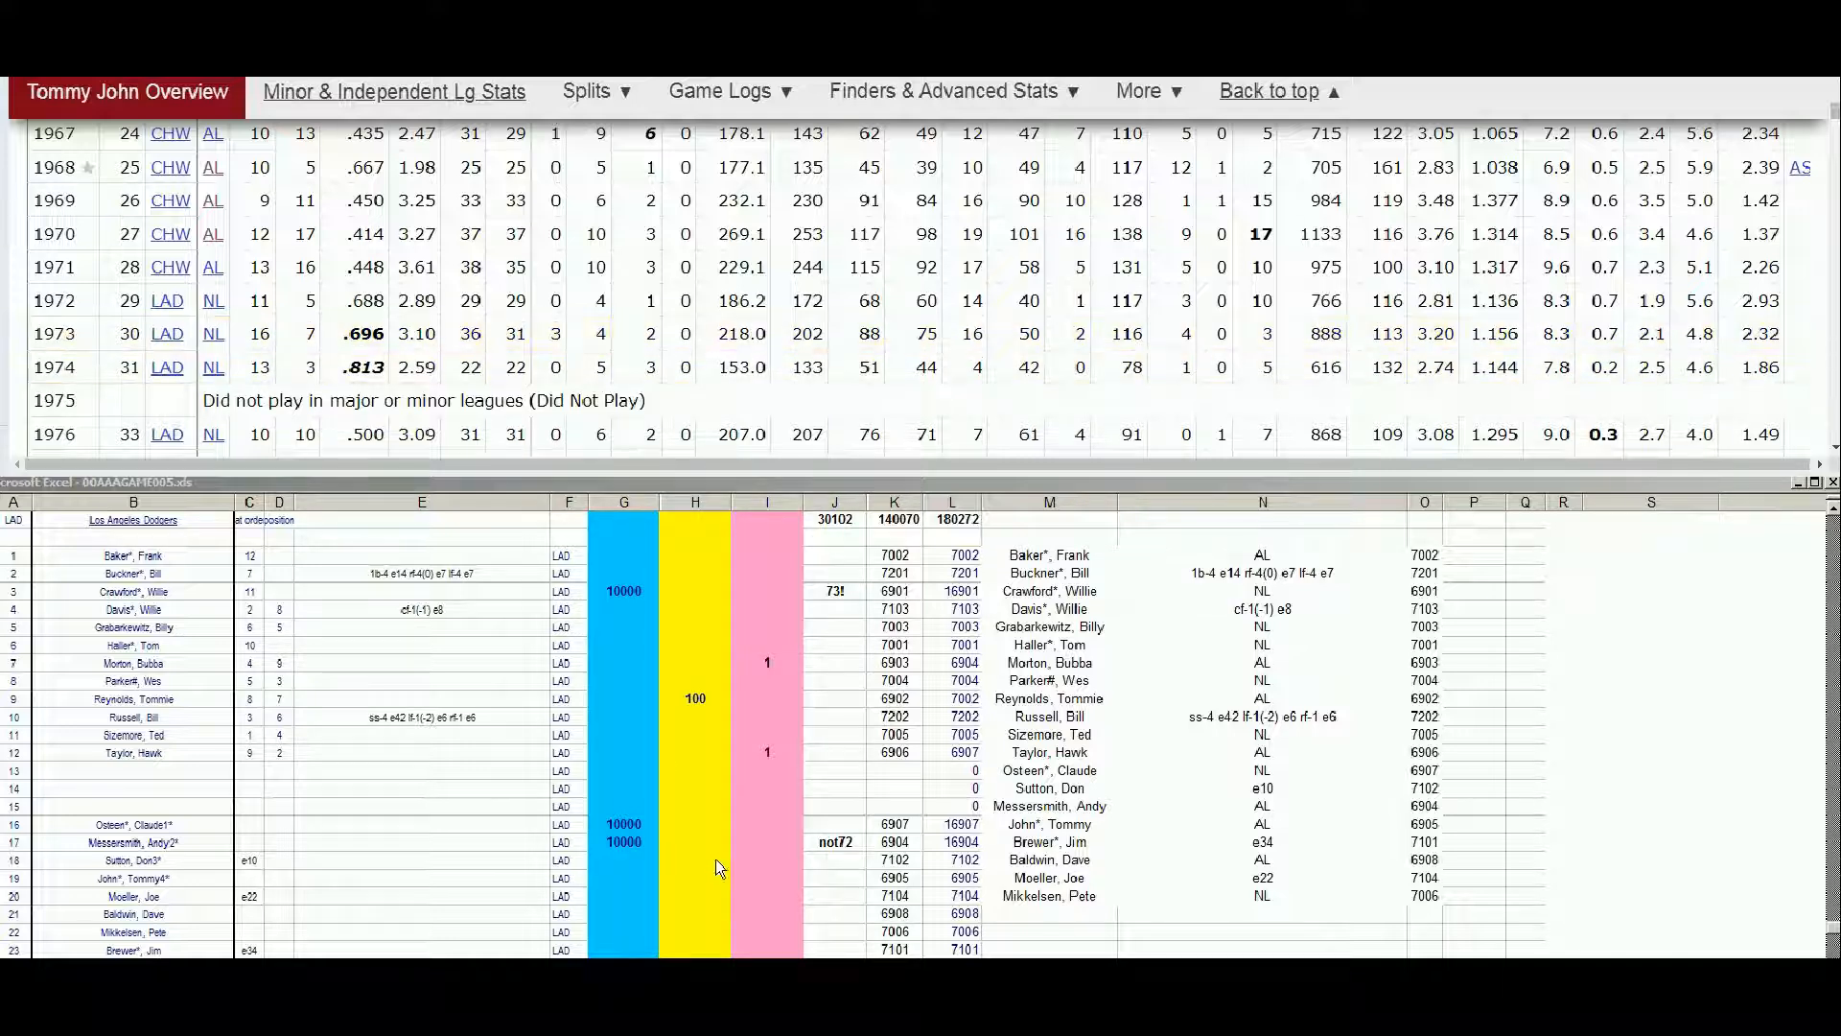
click(607, 869)
text(10000)
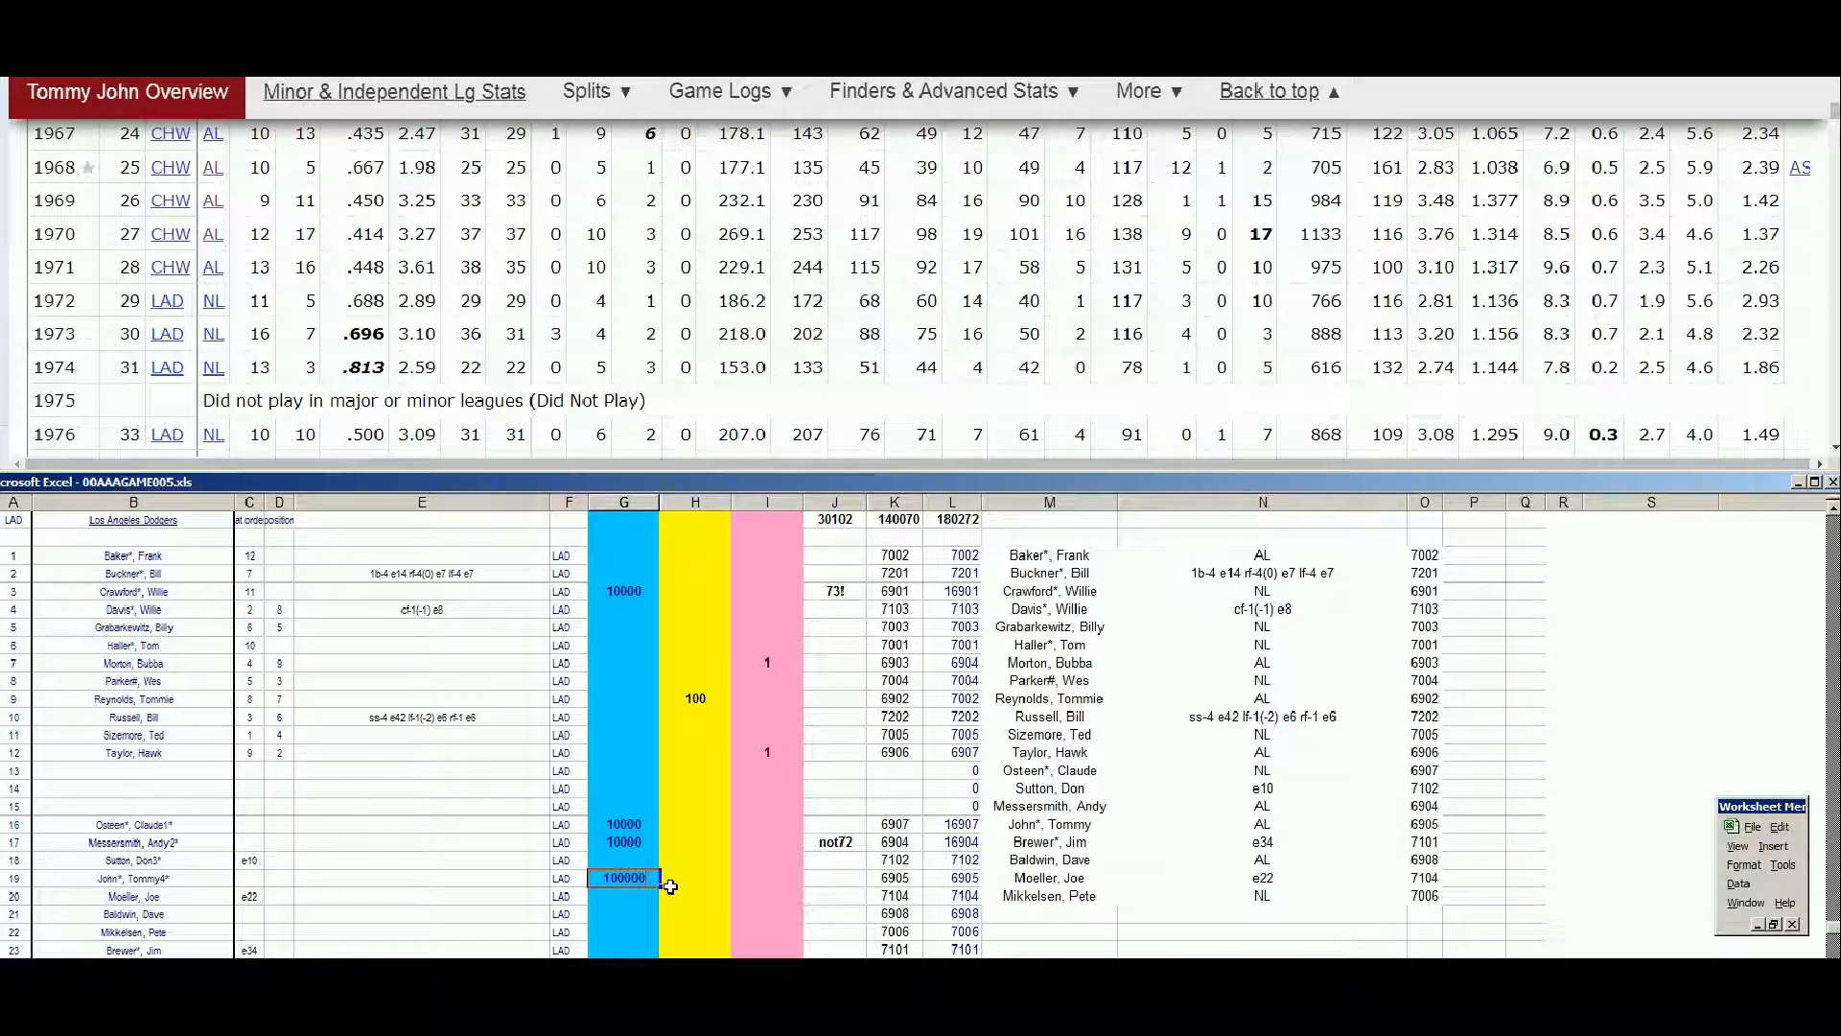
click(670, 884)
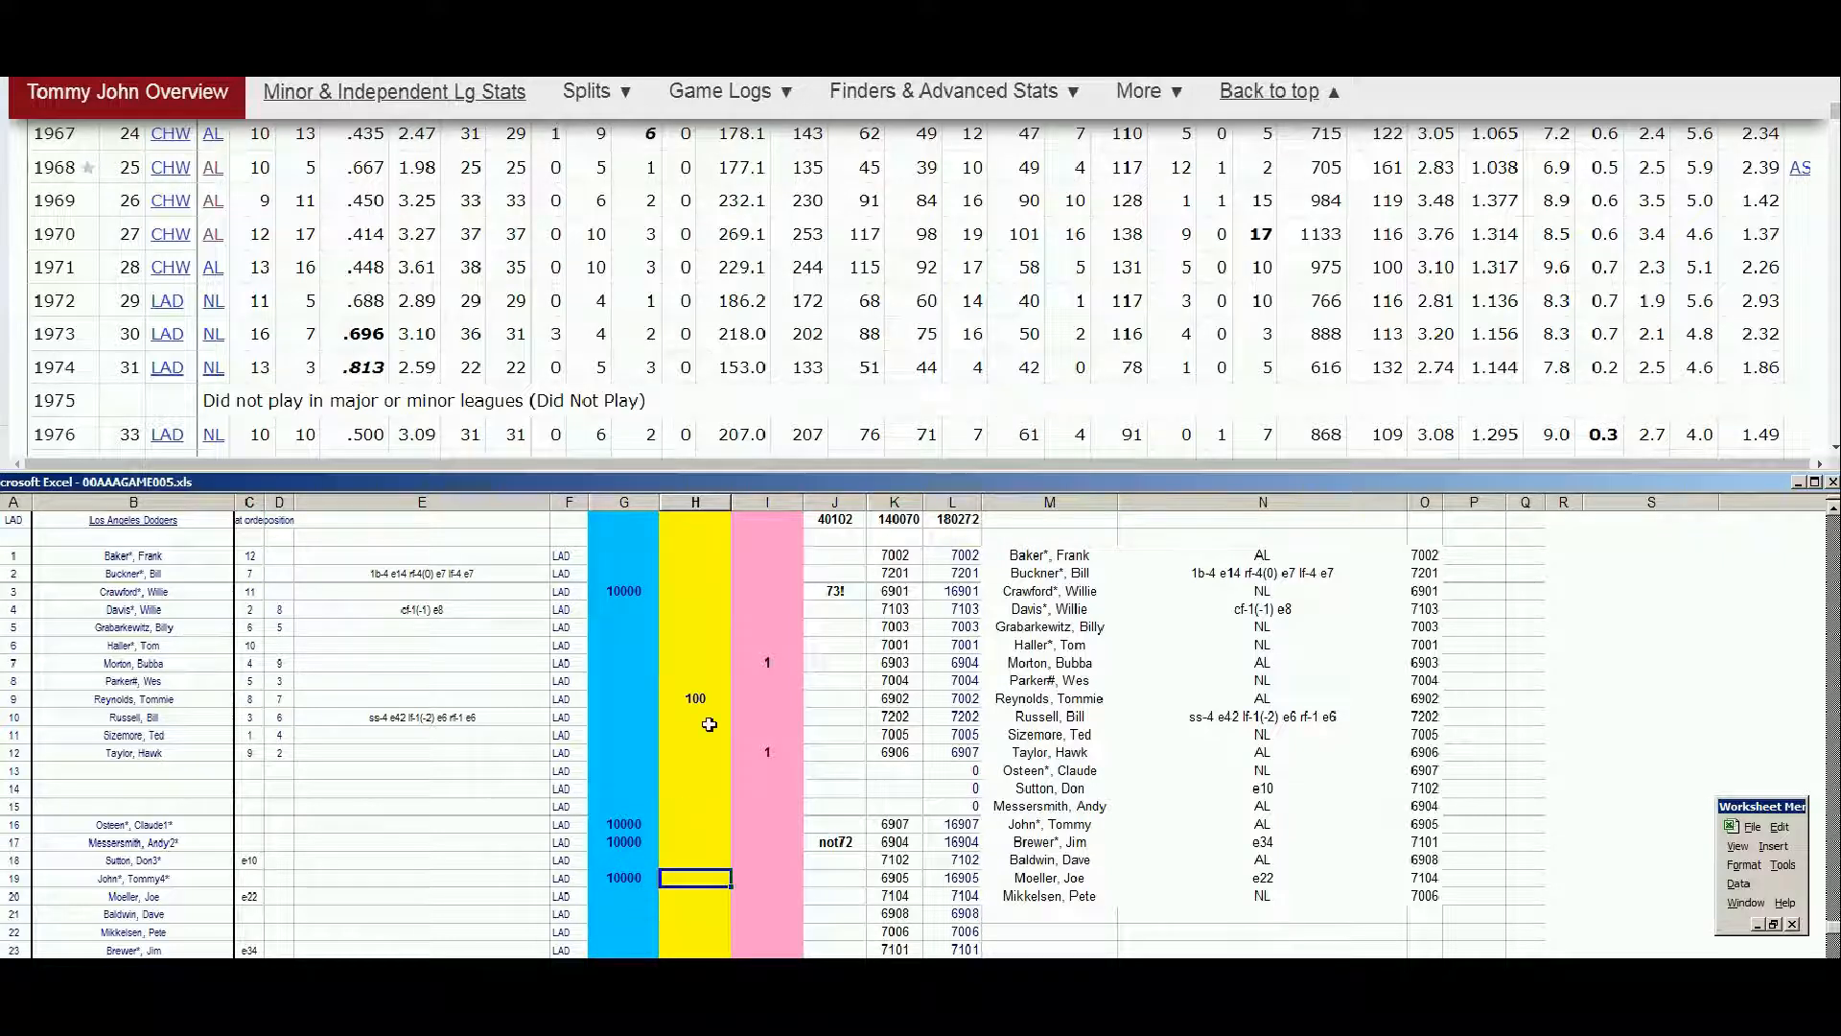
Look up Dave Baldwin on Baseball Reference and examine his season-by-season standard pitching record
click(1269, 91)
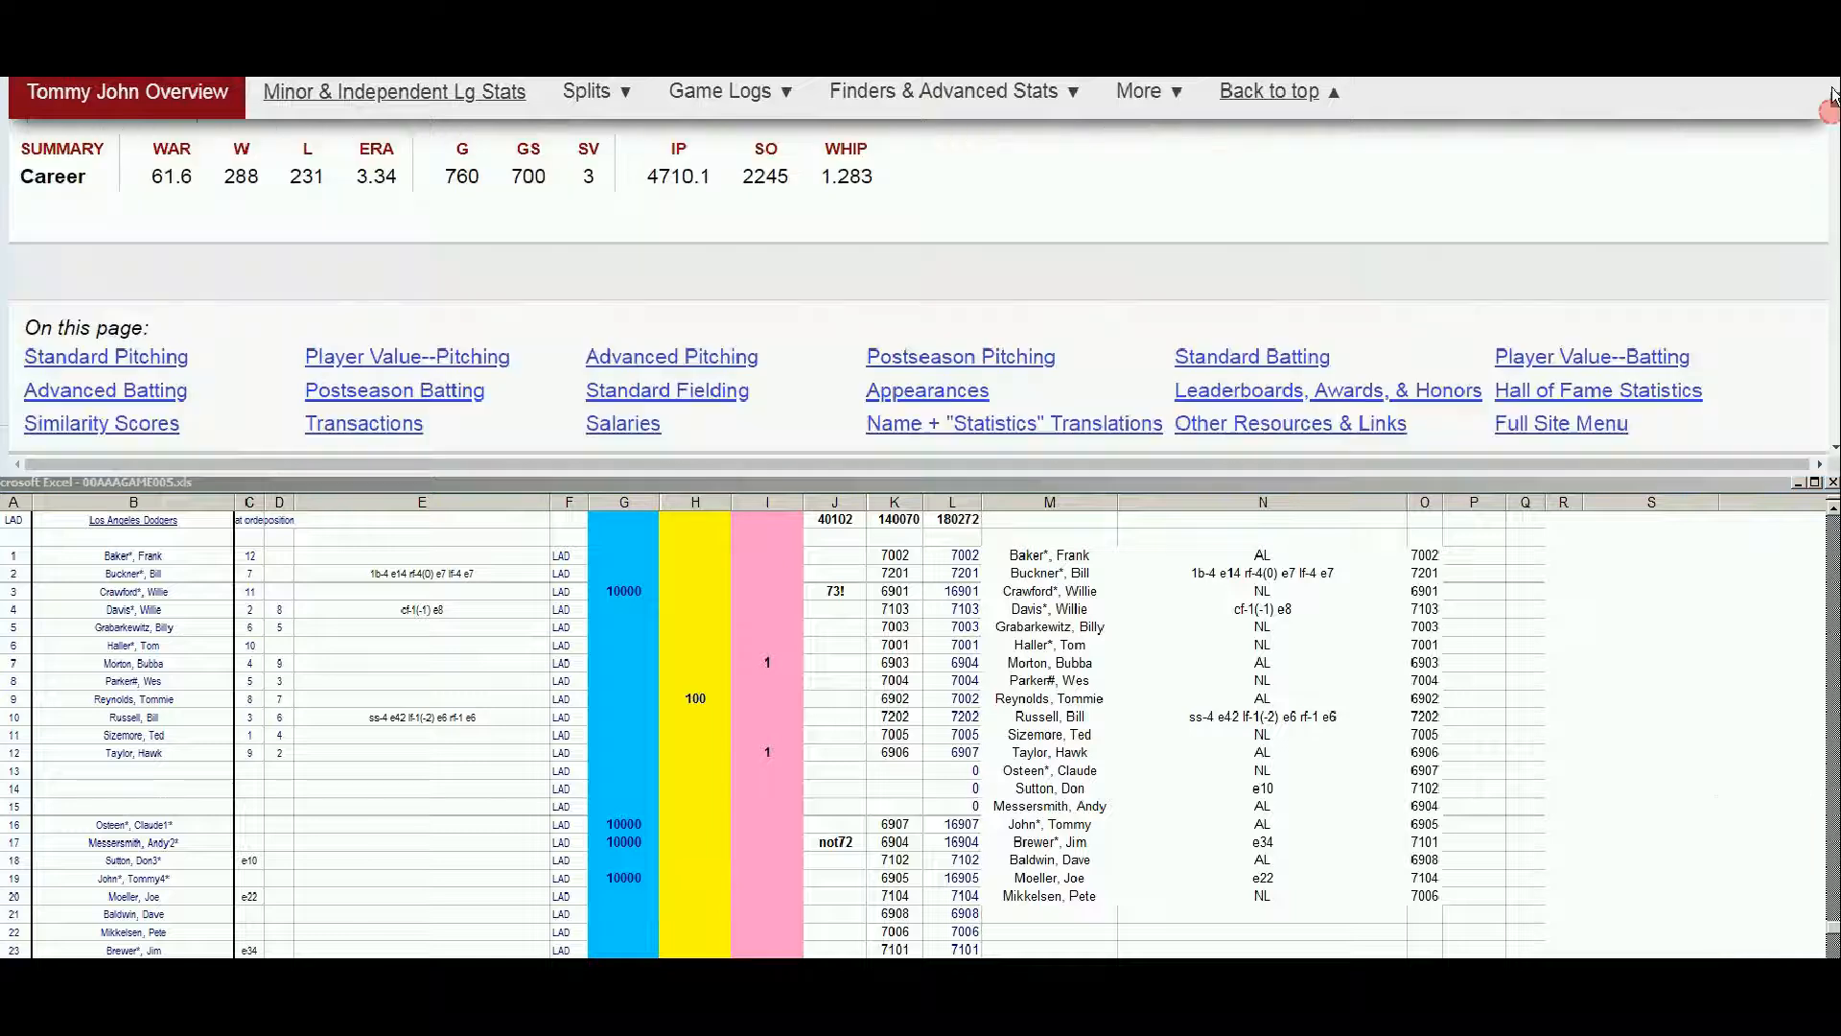
click(1306, 150)
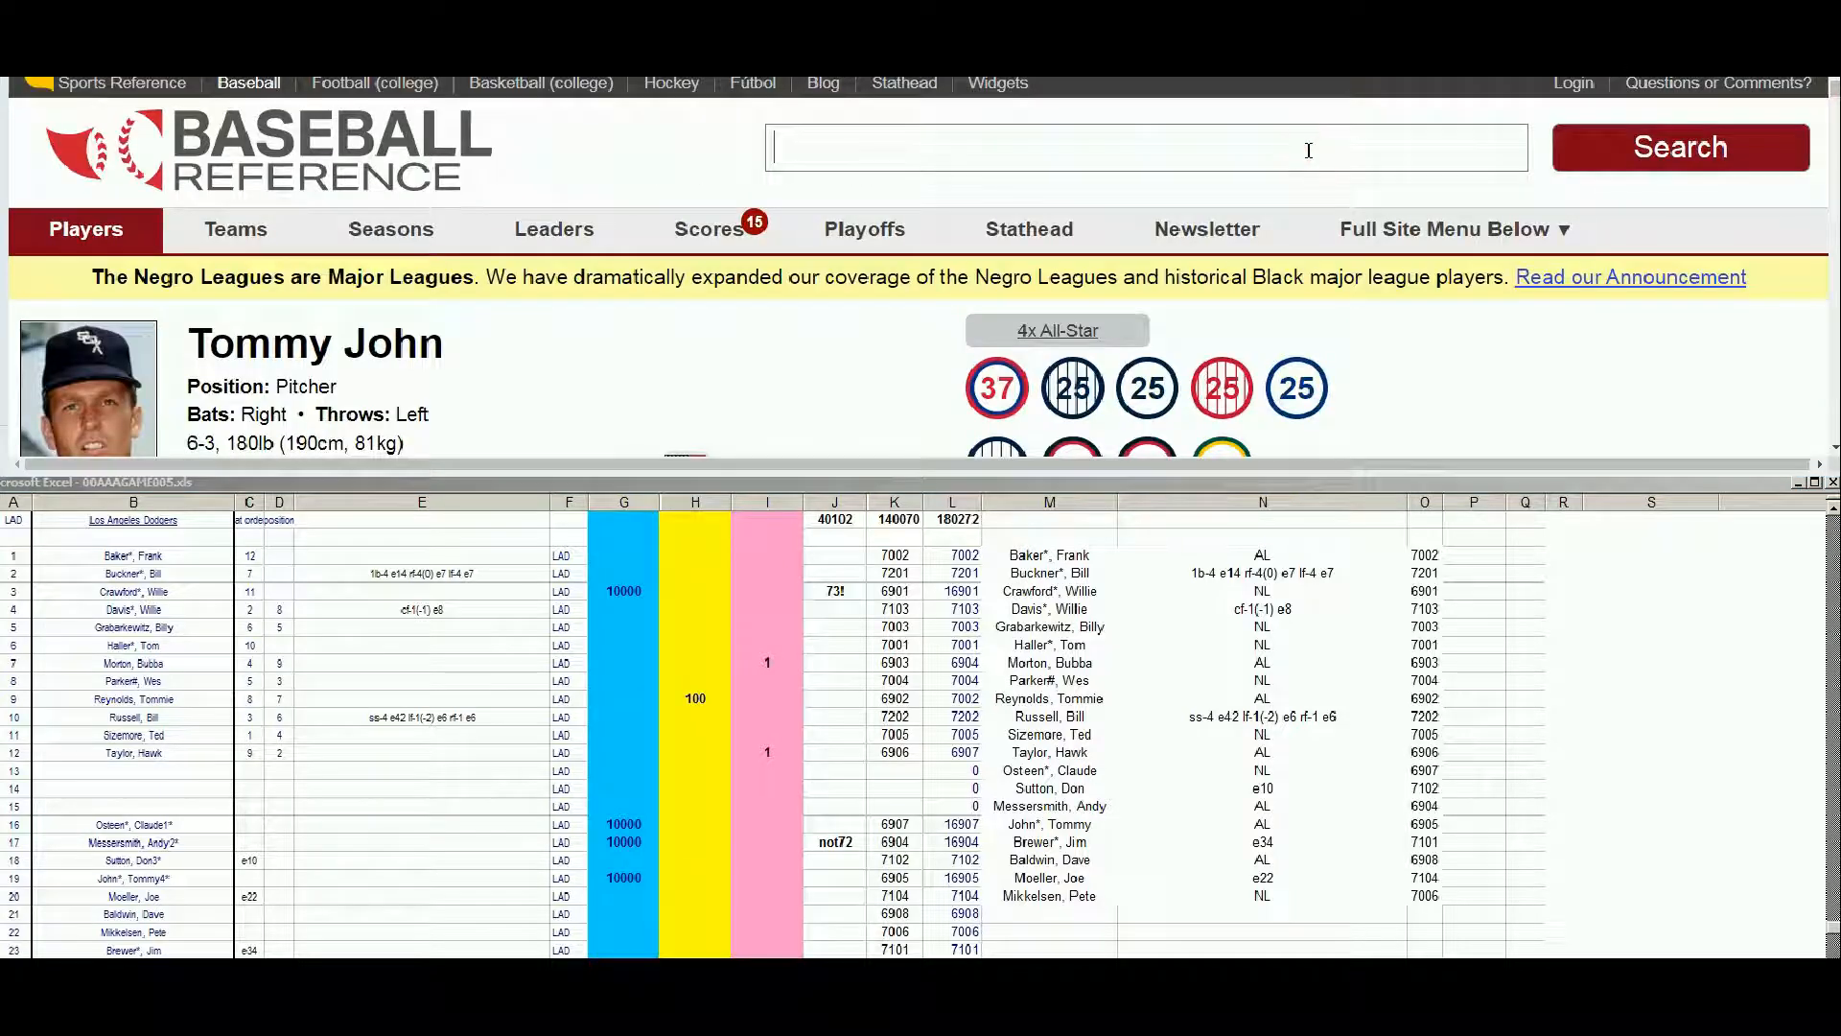
text(dave)
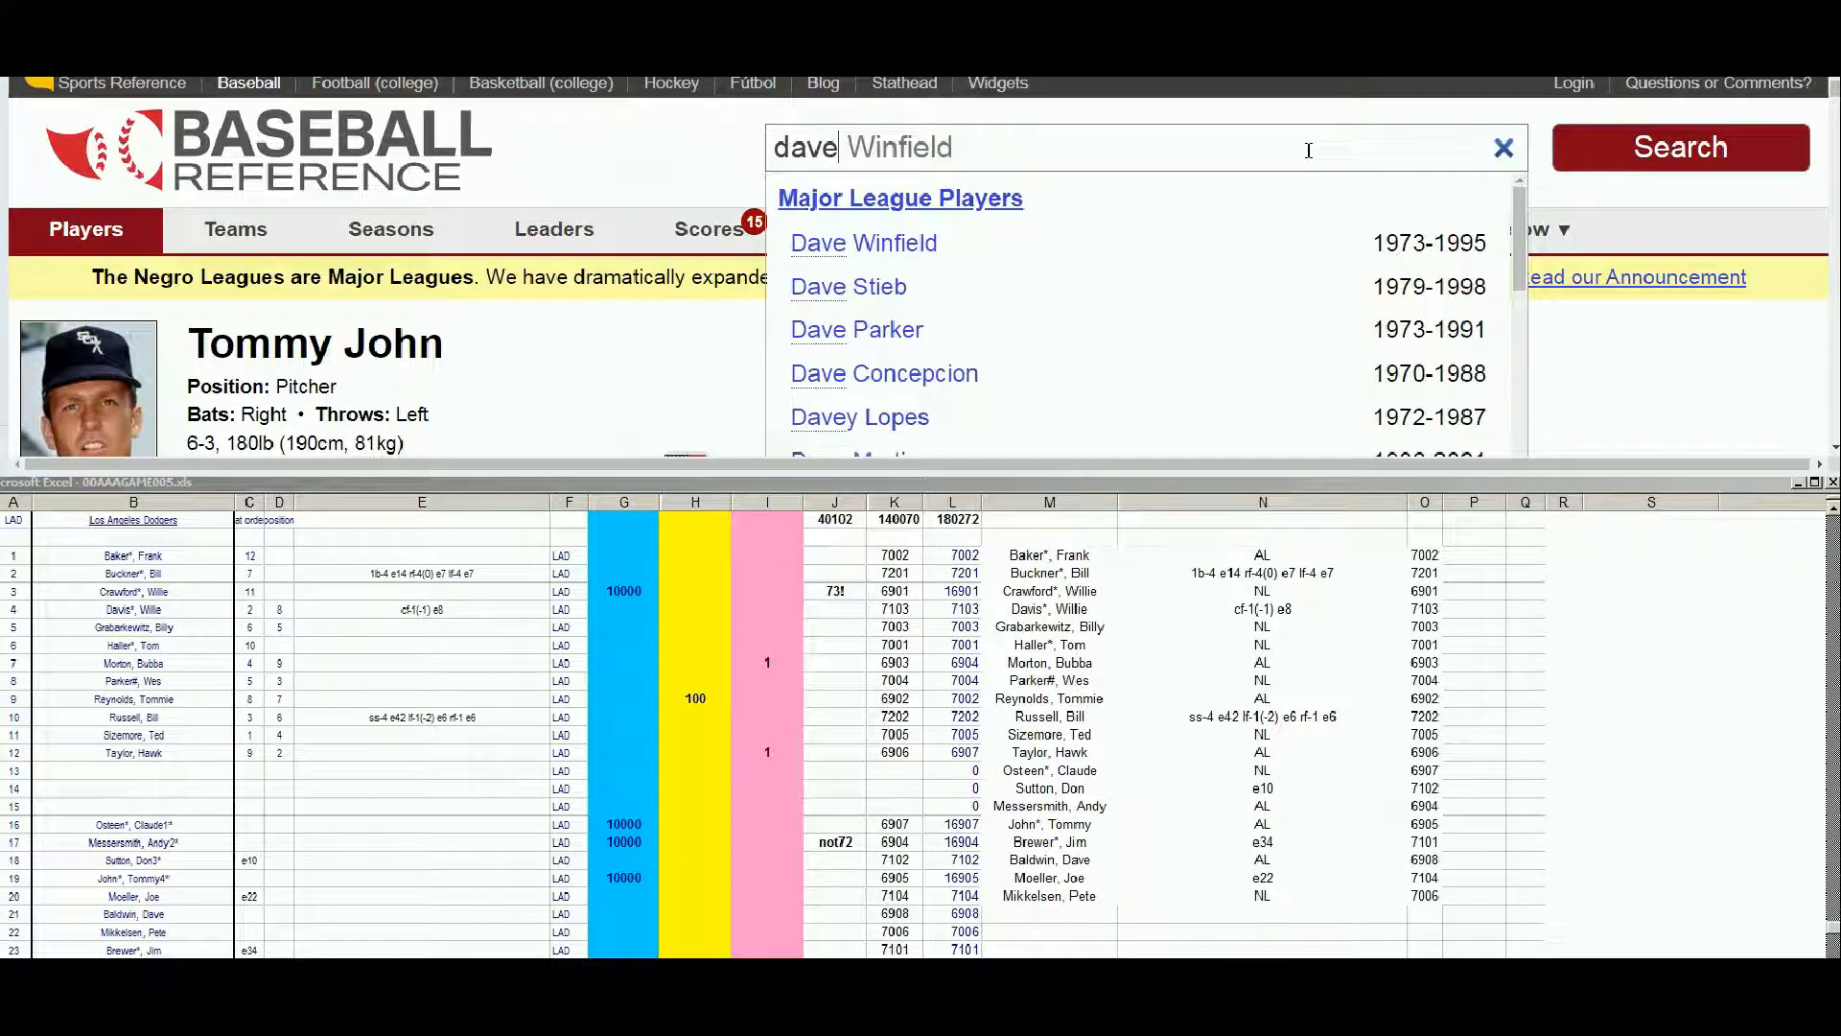
text( bal)
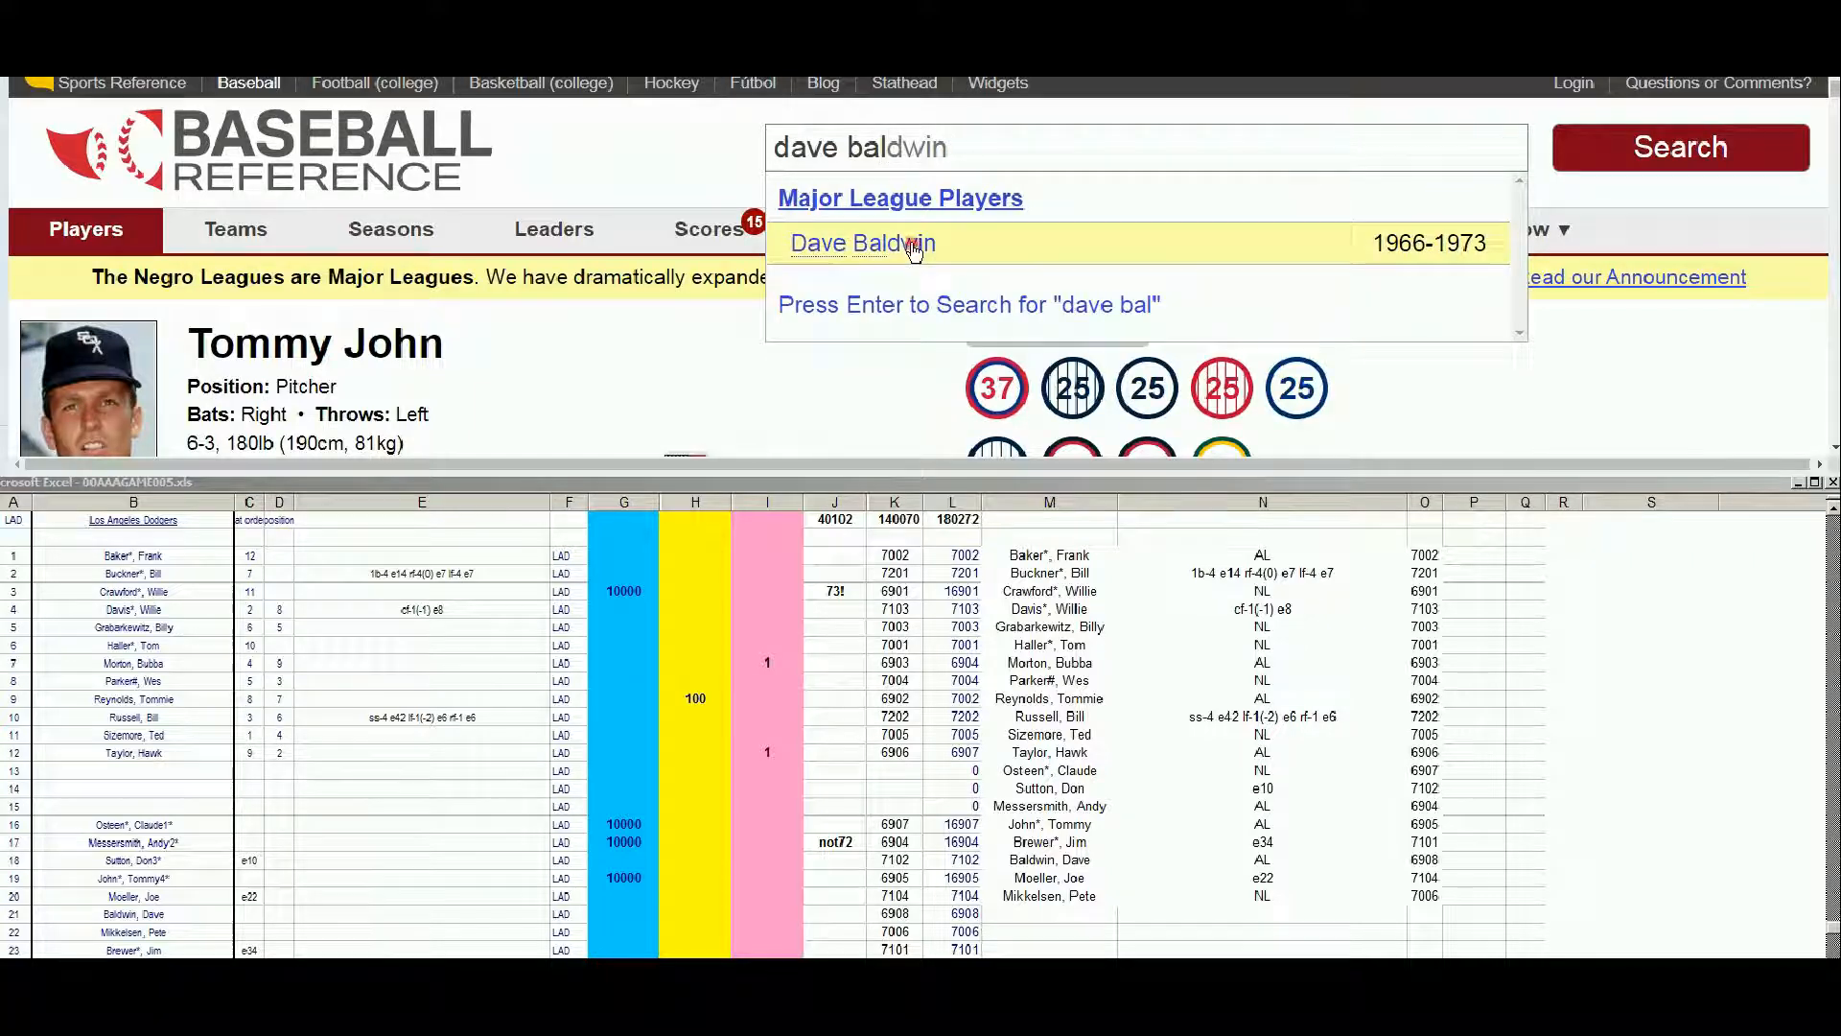
click(911, 246)
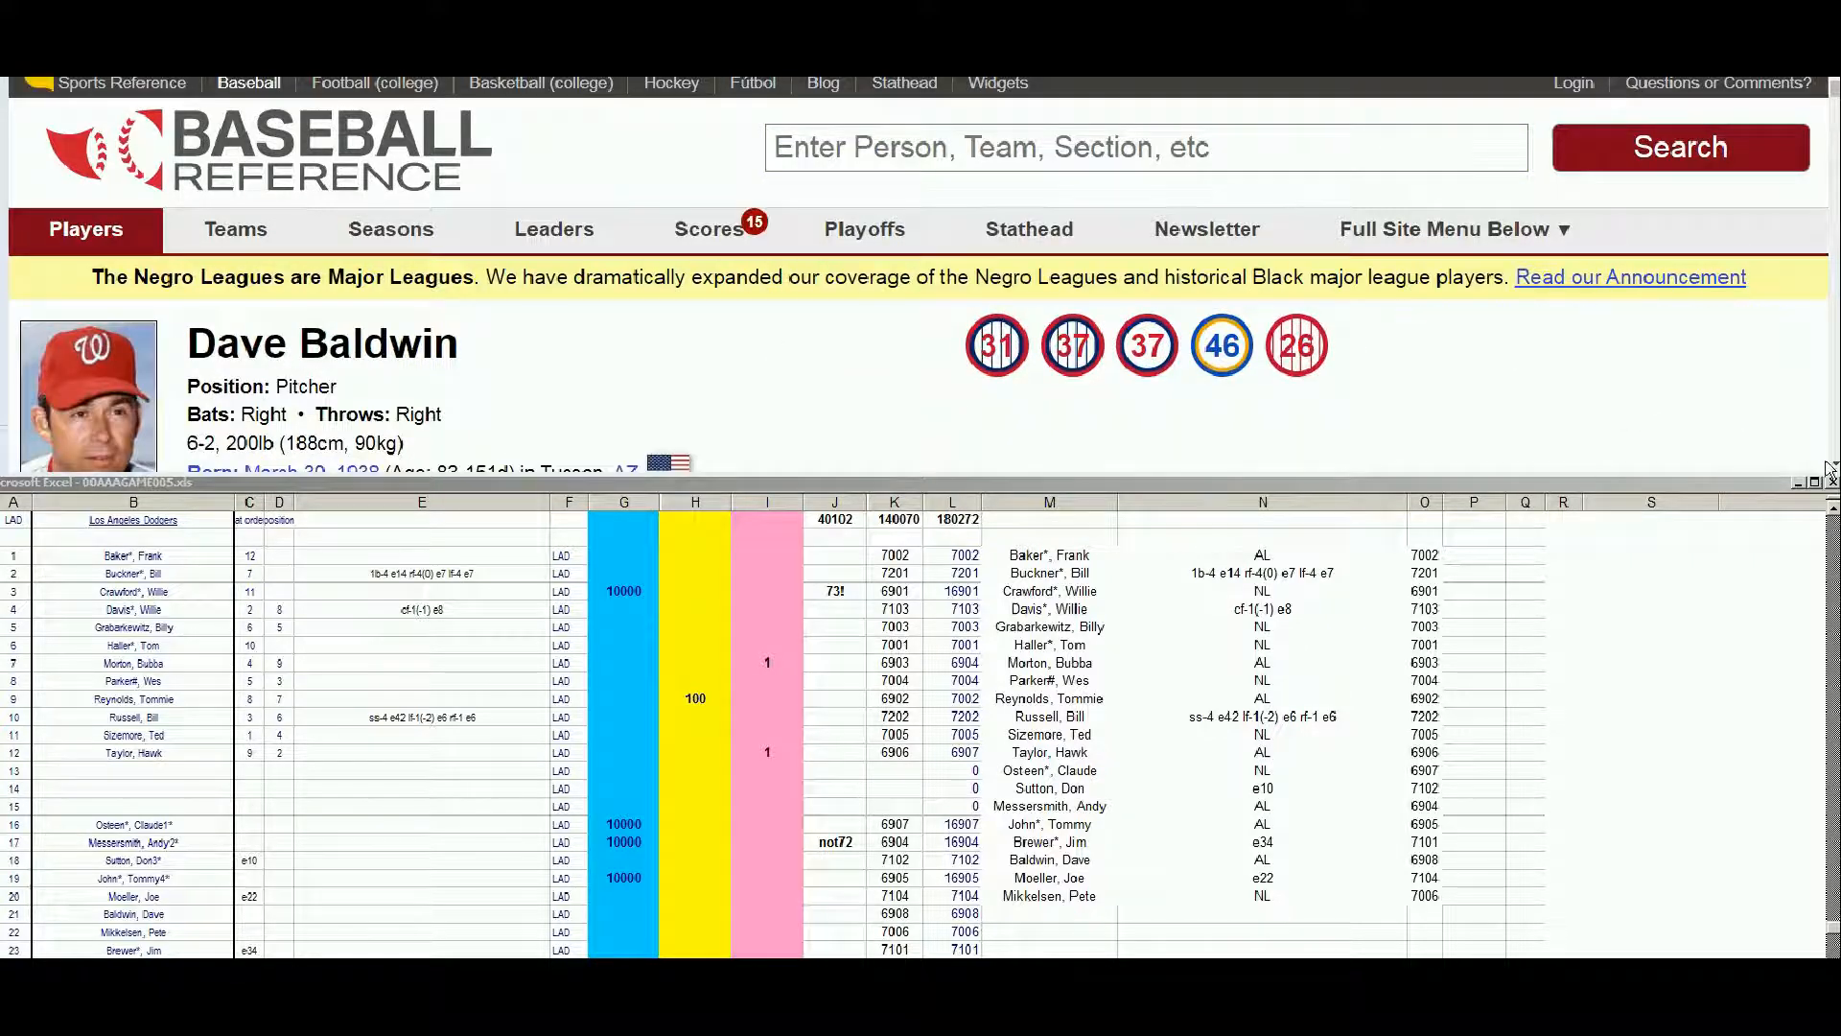
scroll(921, 278, down, 4)
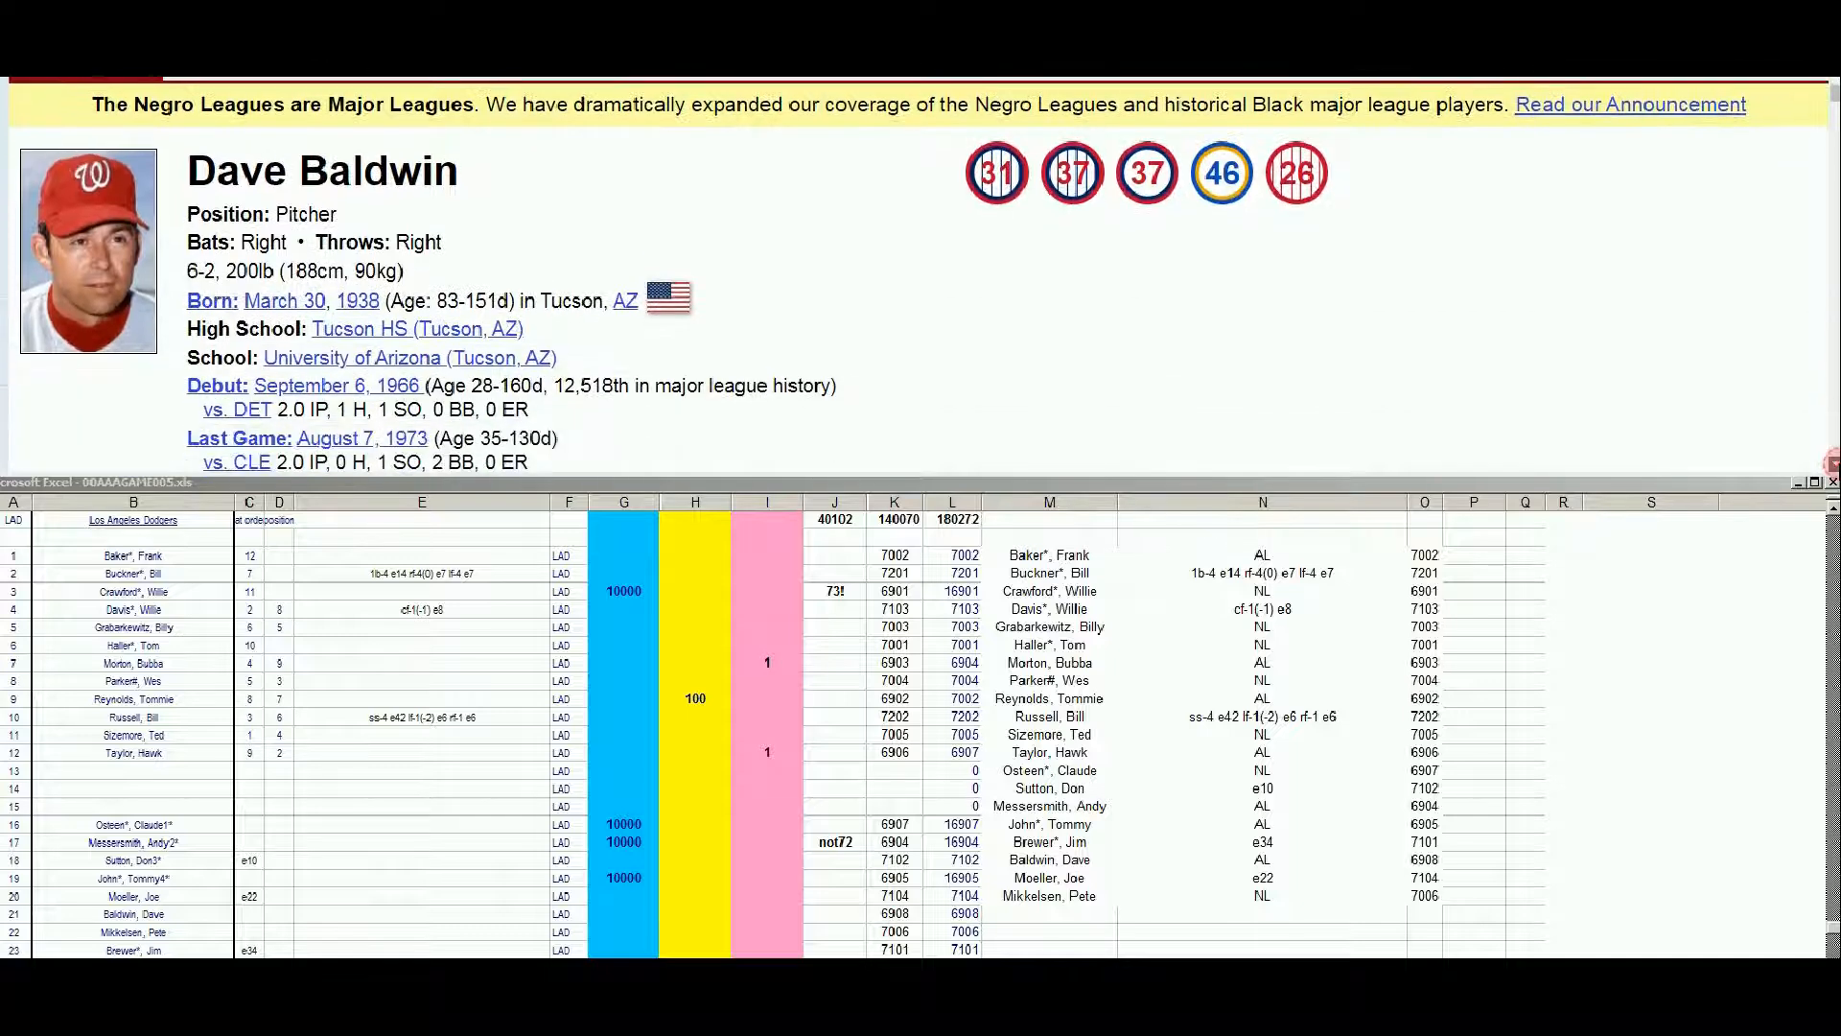
scroll(920, 278, down, 9)
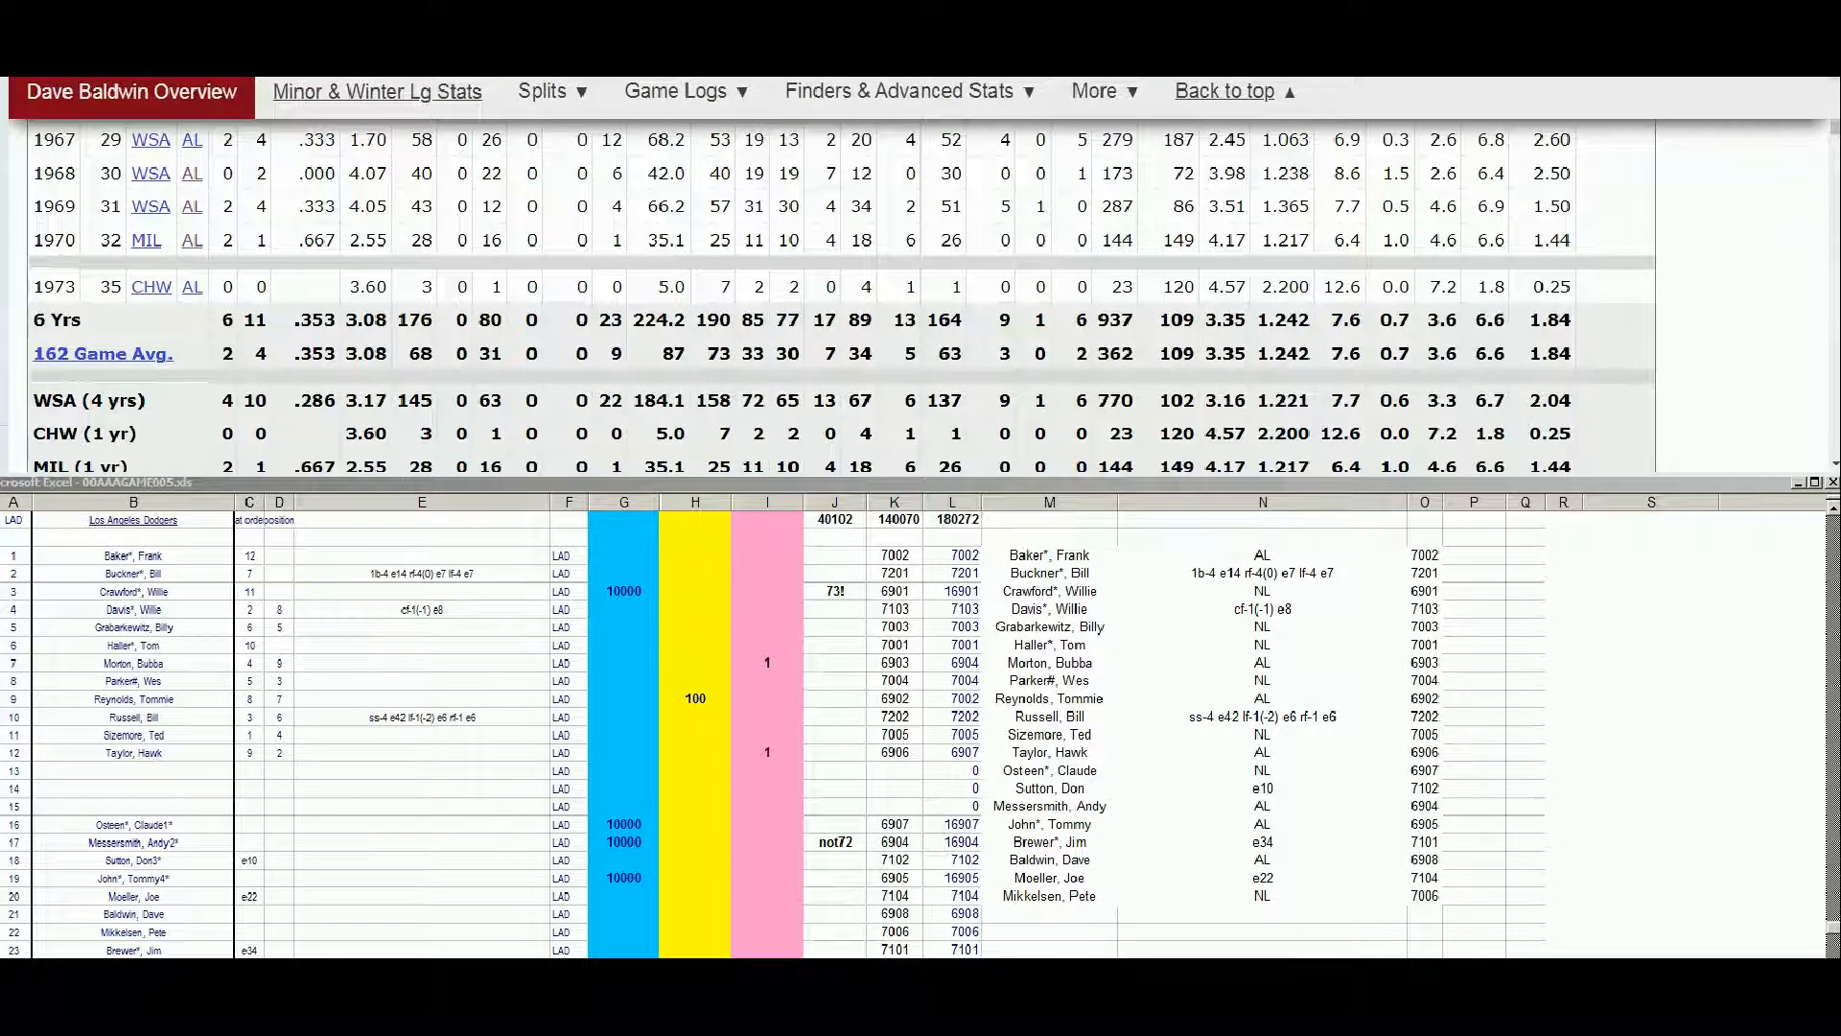
scroll(1228, 266, up, 1)
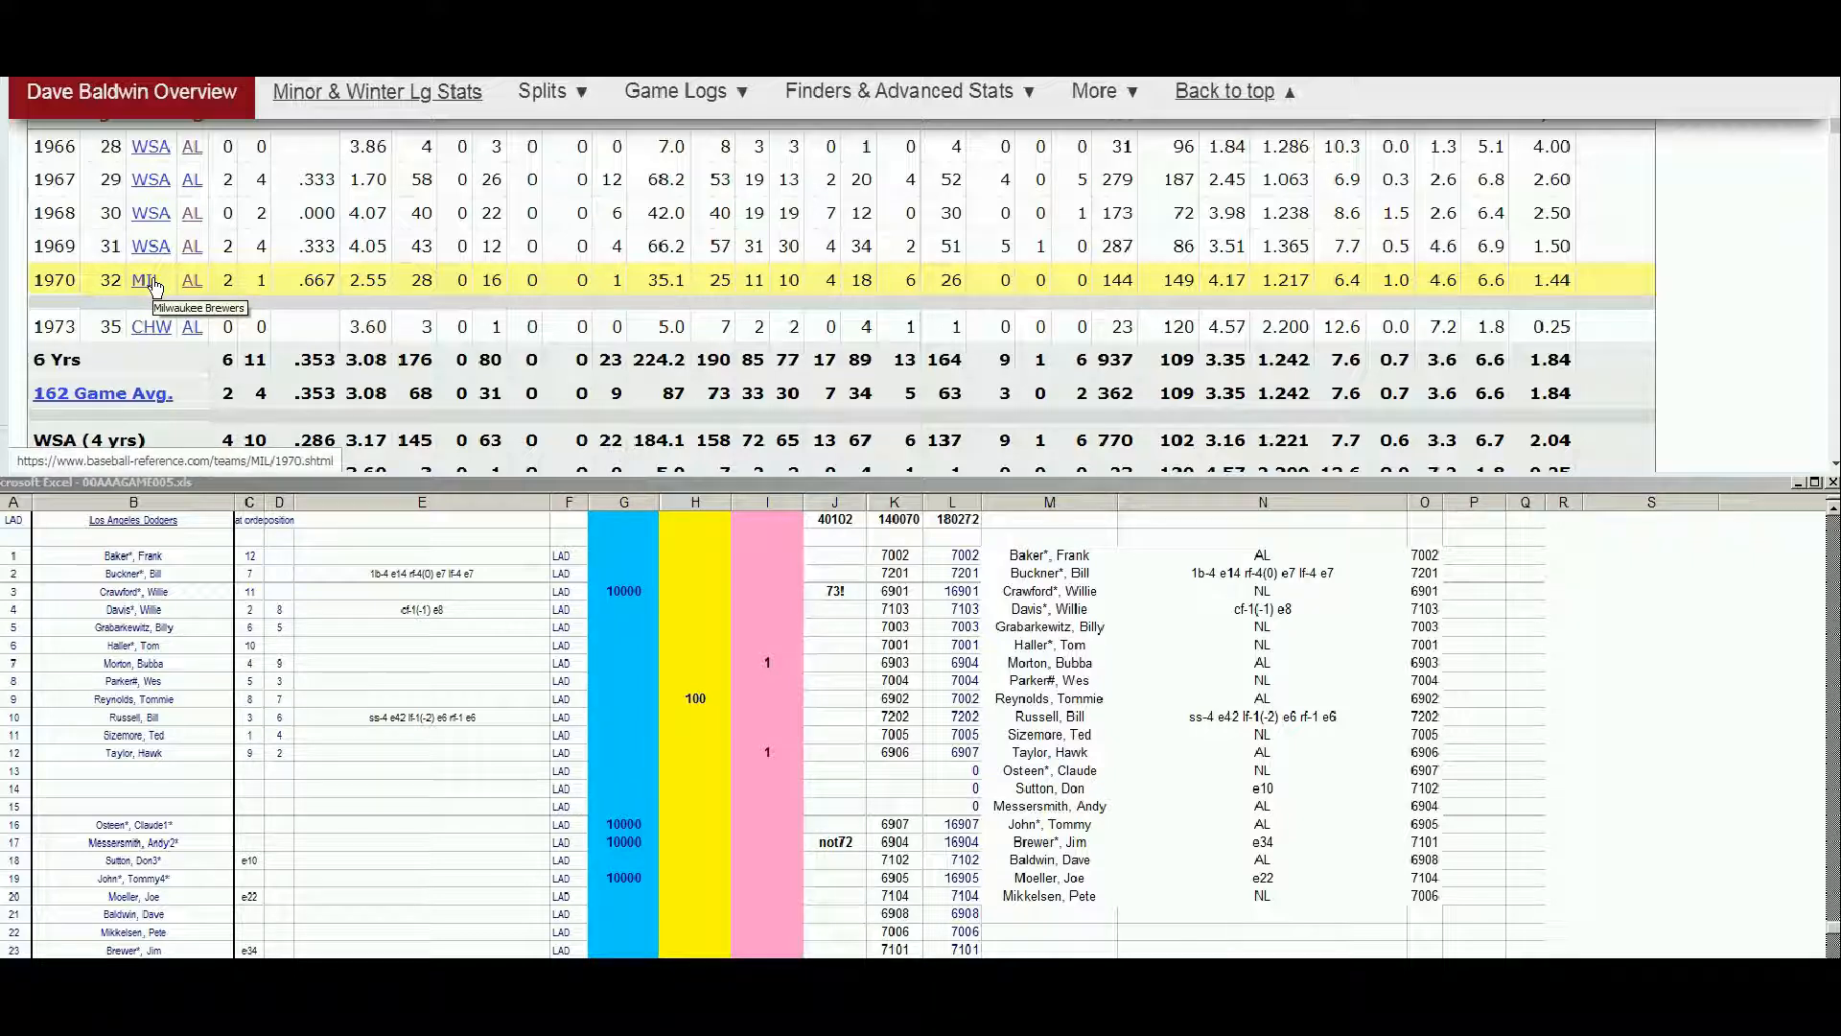
Check the 1970 Strat-O-Matic roster PDF's American League teams and additional players list for Dave Baldwin, and return to his player page
click(321, 59)
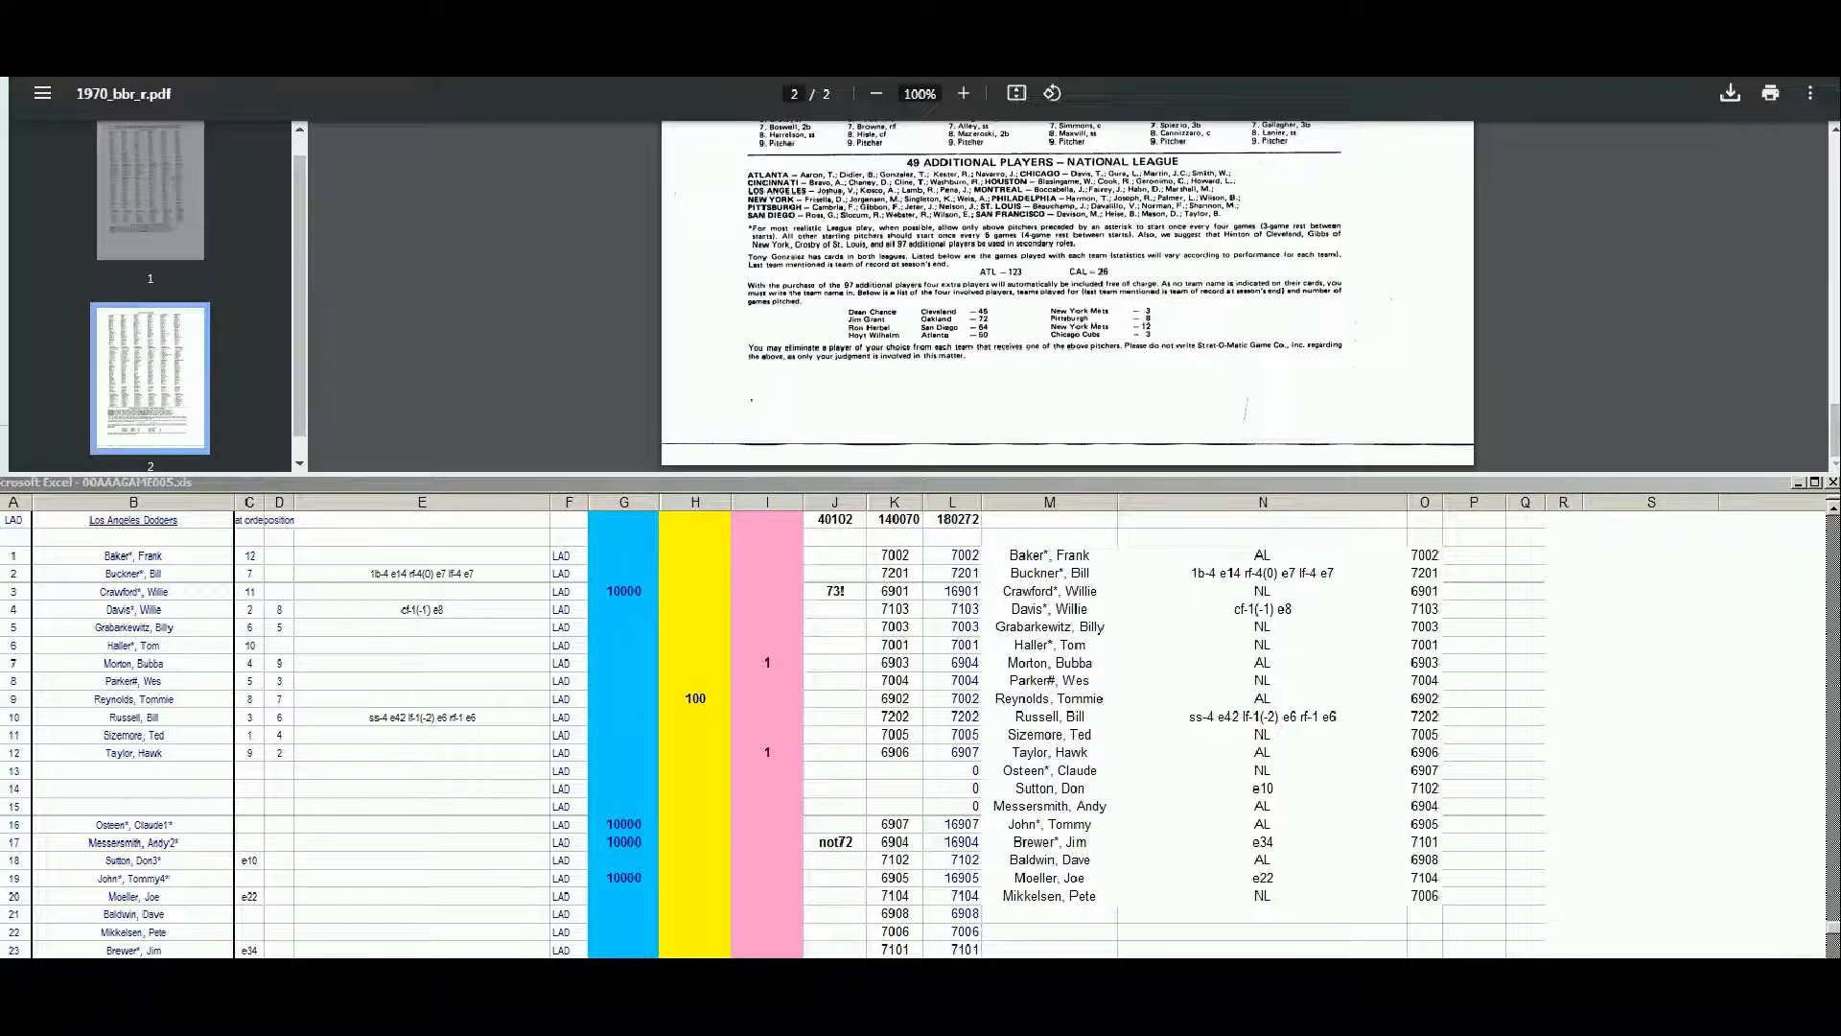
drag(1833, 419, 1827, 144)
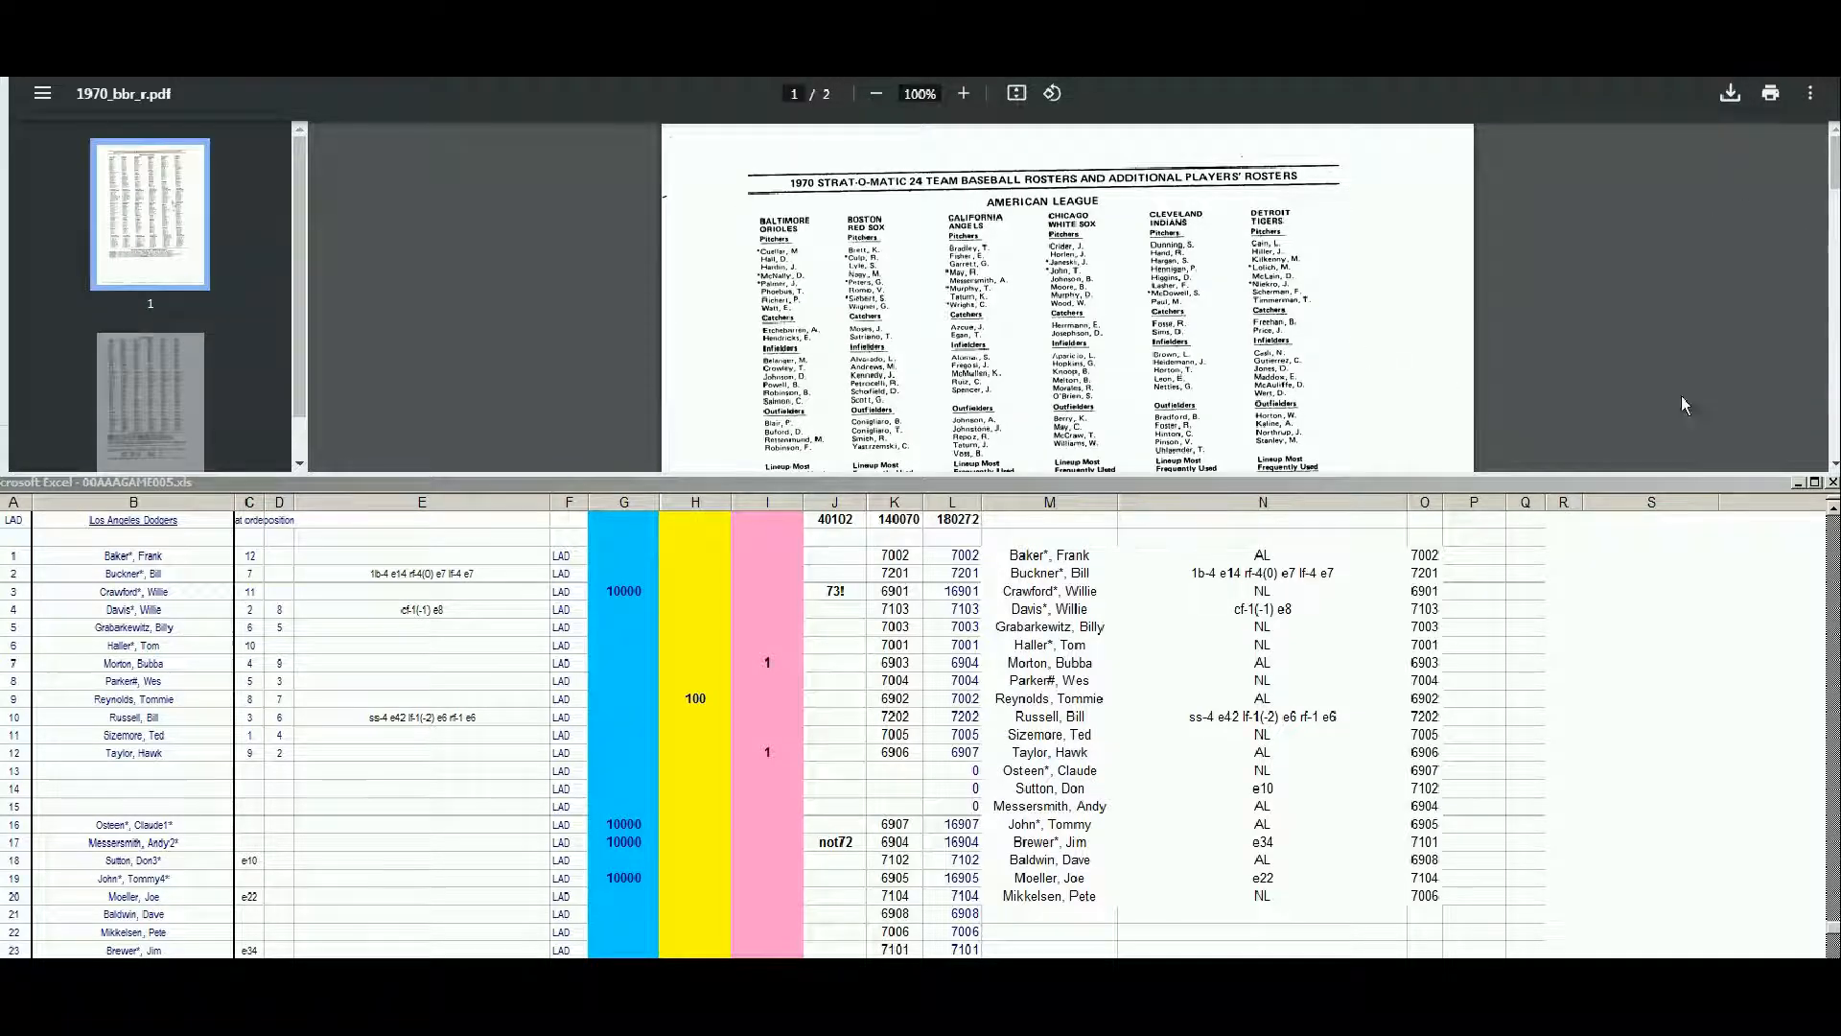
scroll(1227, 335, down, 3)
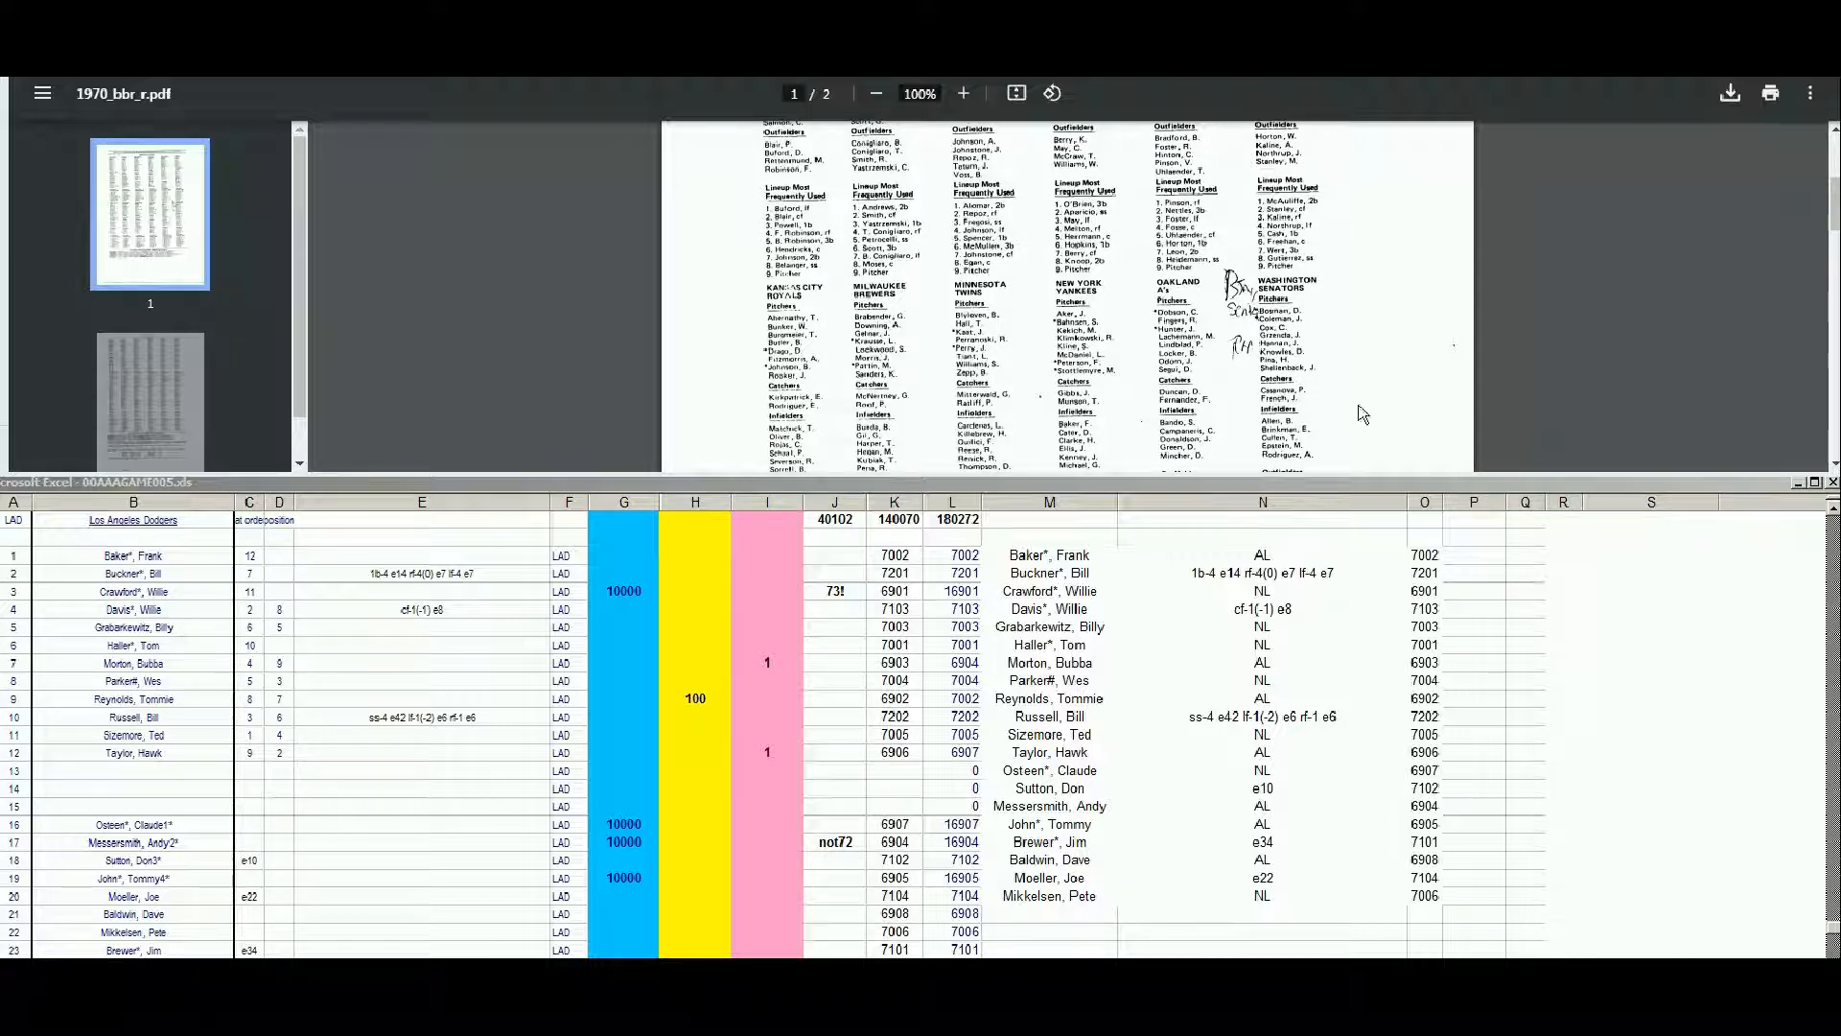
click(1834, 464)
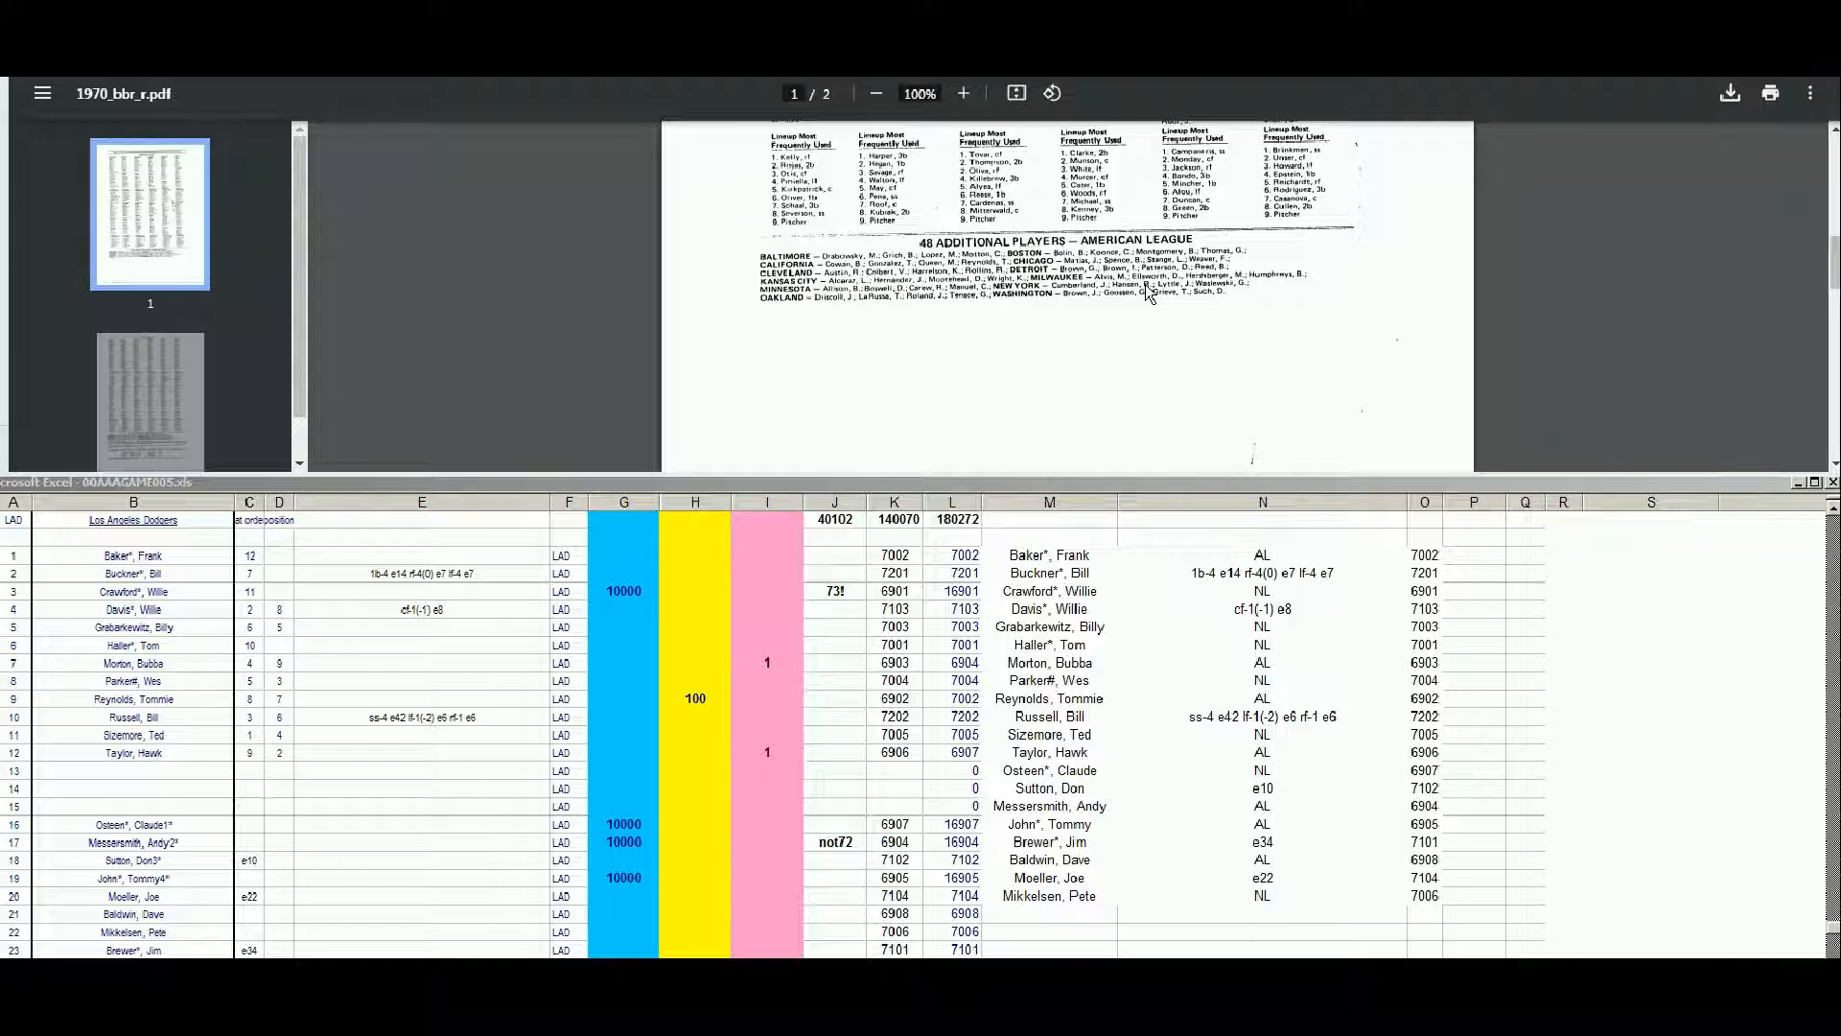
click(221, 38)
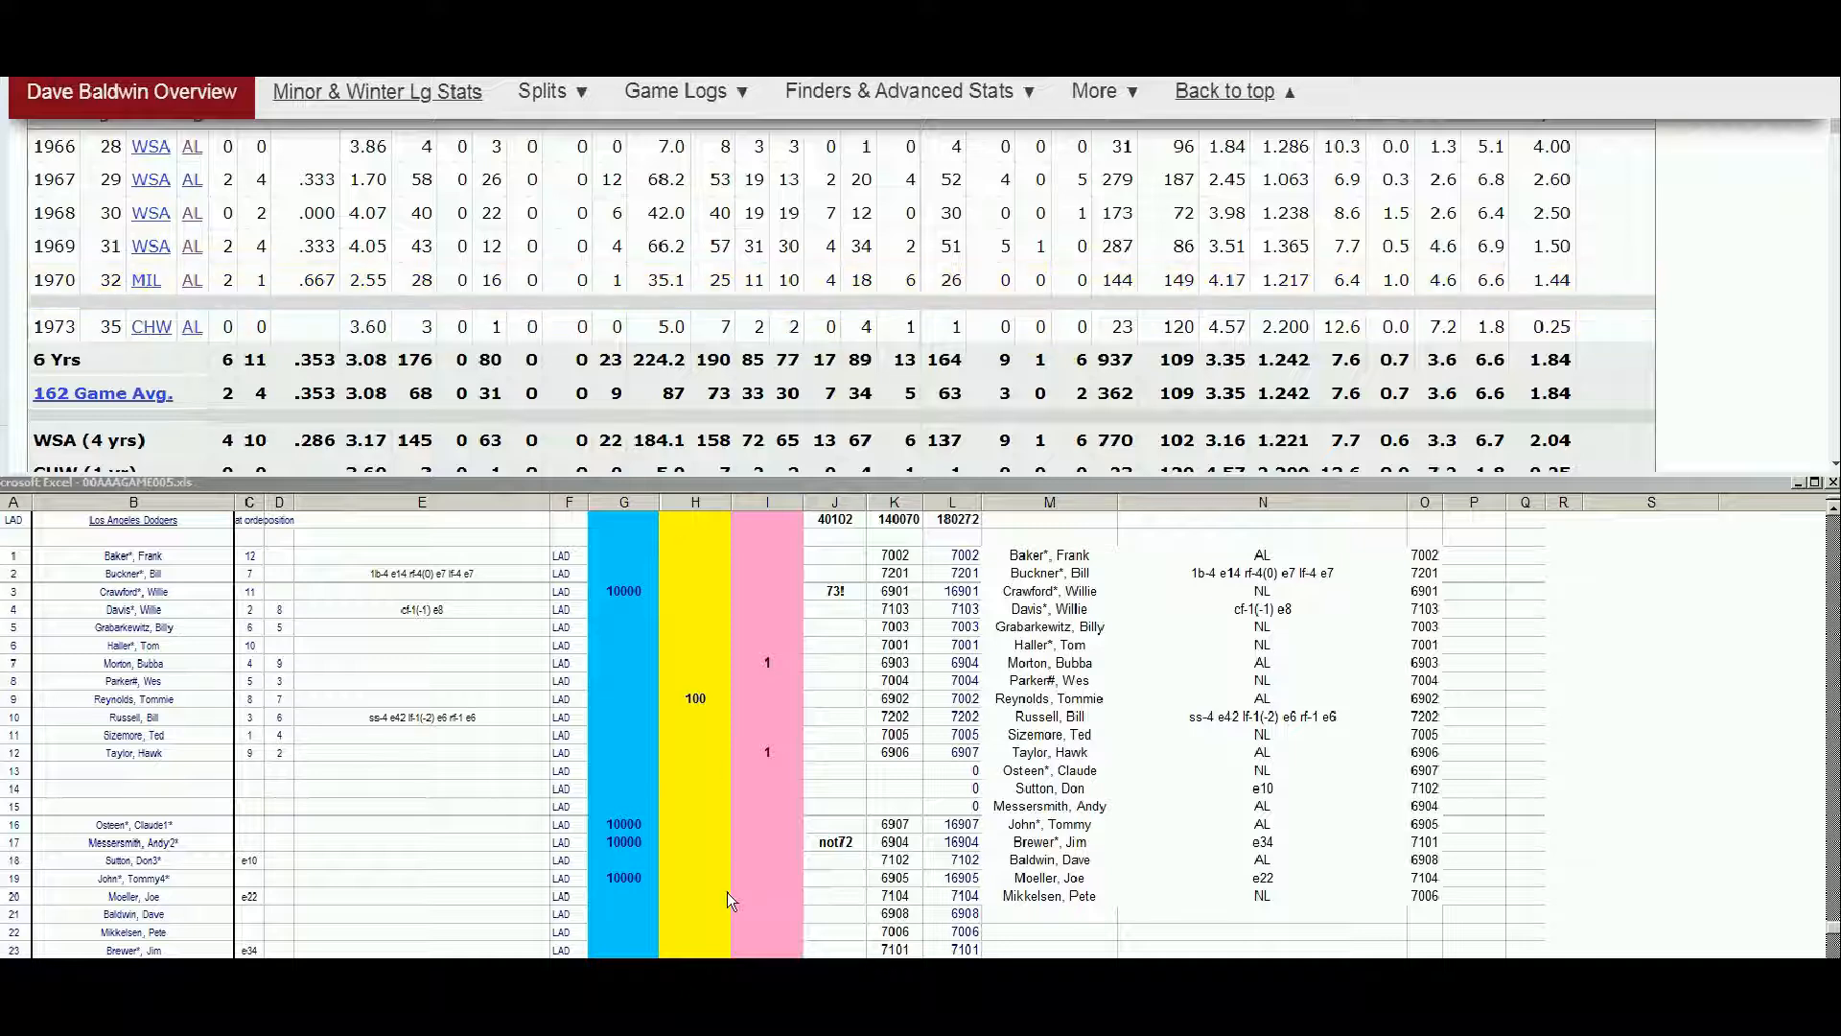
click(678, 901)
click(692, 908)
key(Right)
text(1)
key(Up)
key(Down)
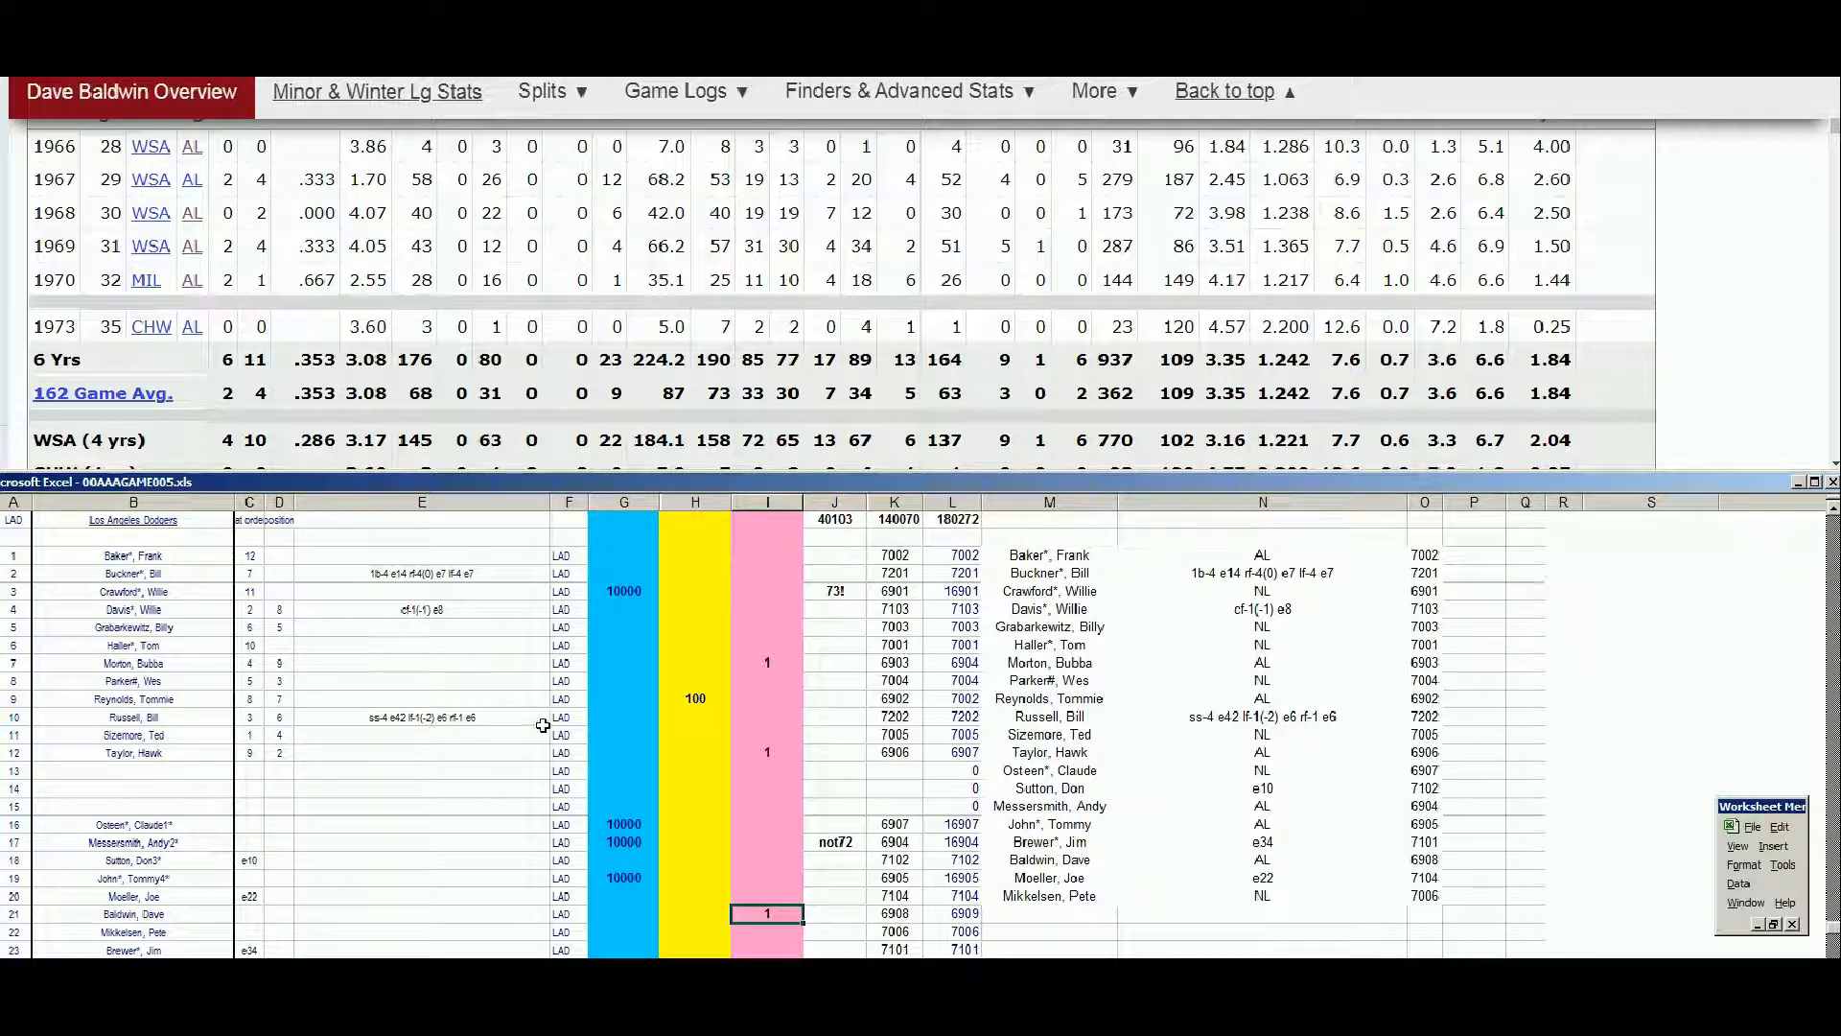
Select the blue column G cell in Bill Russell's row of the roster sheet
click(608, 716)
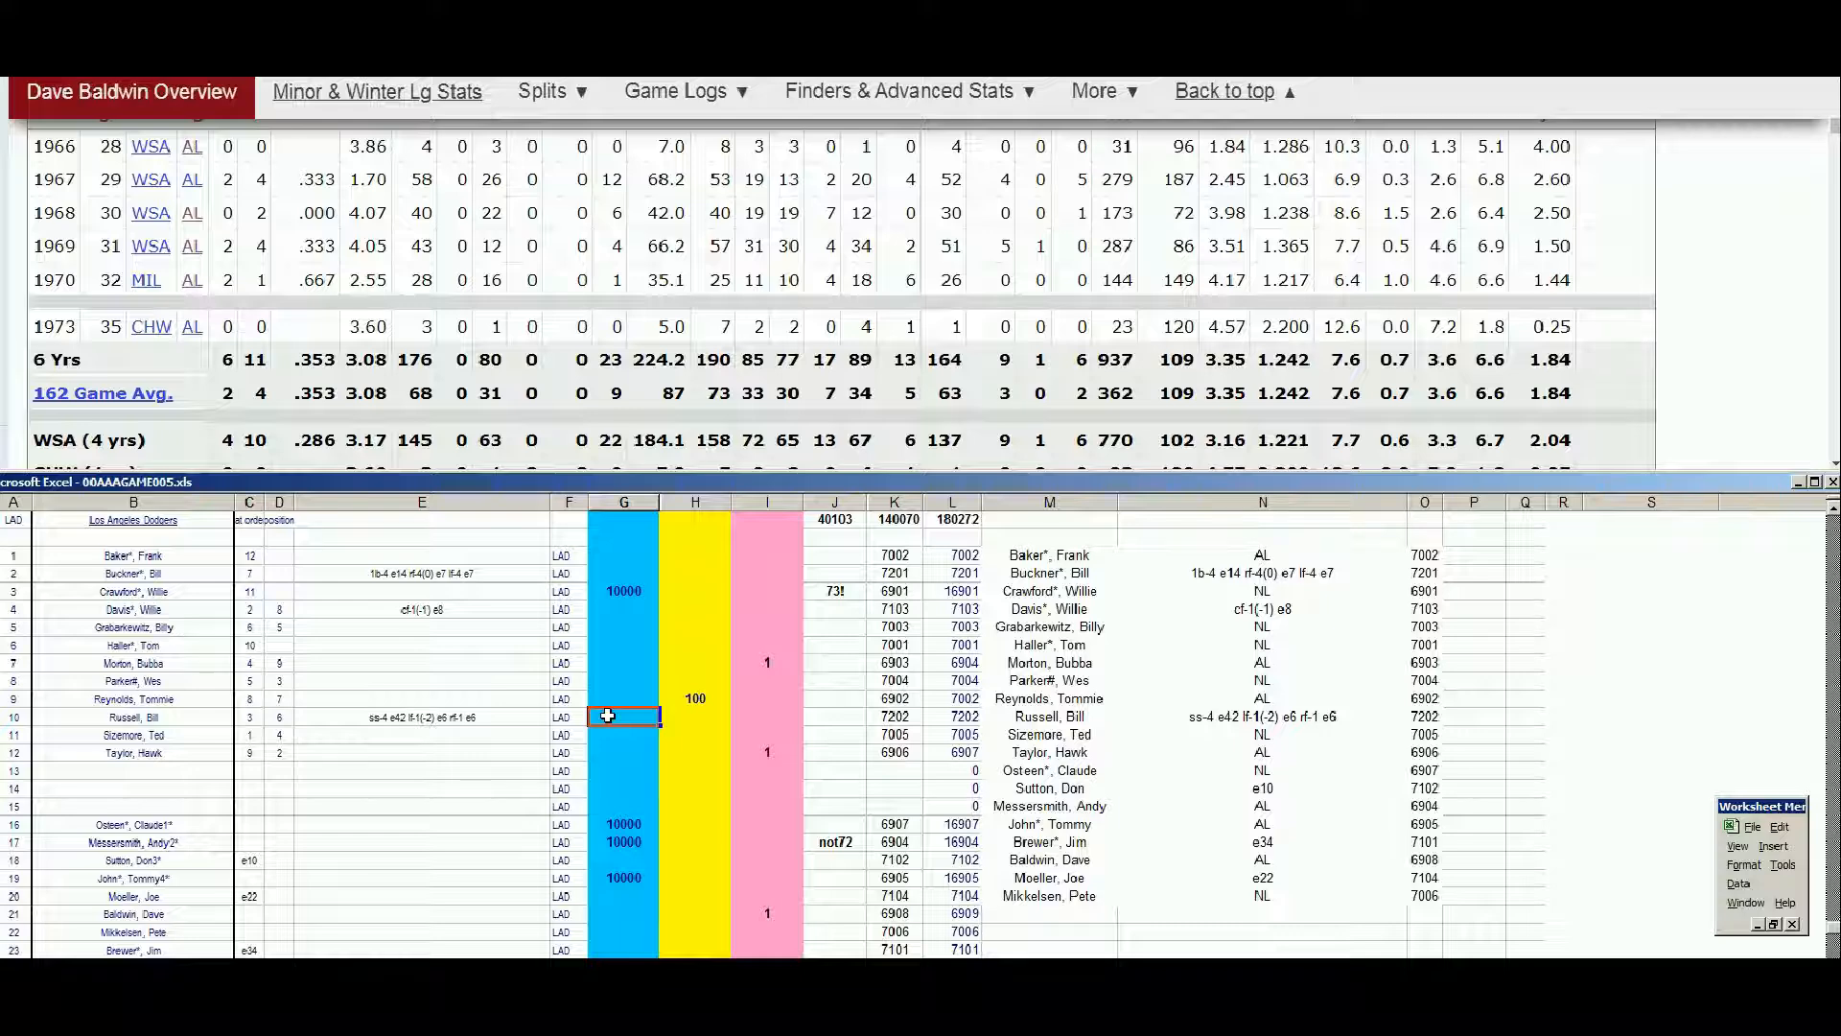